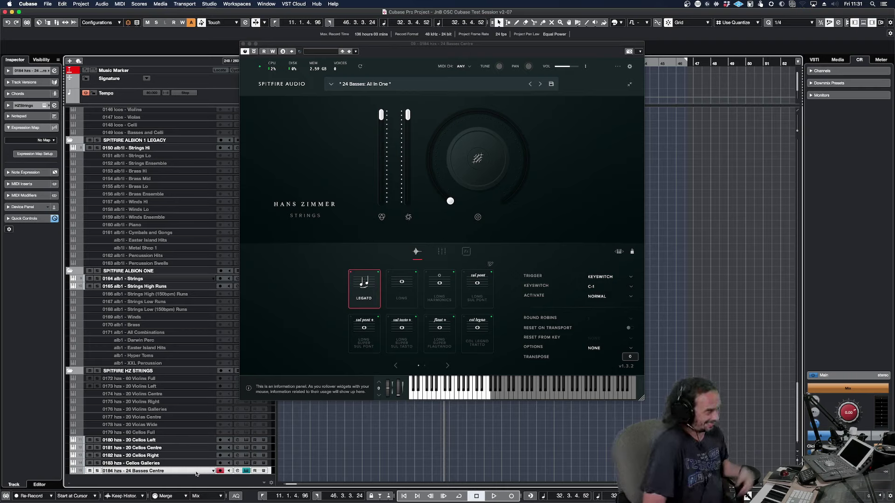
Select the 0184 hzs - 24 Basses Centre track and examine the second page of techniques in its Hans Zimmer Strings instrument.
left_click(196, 474)
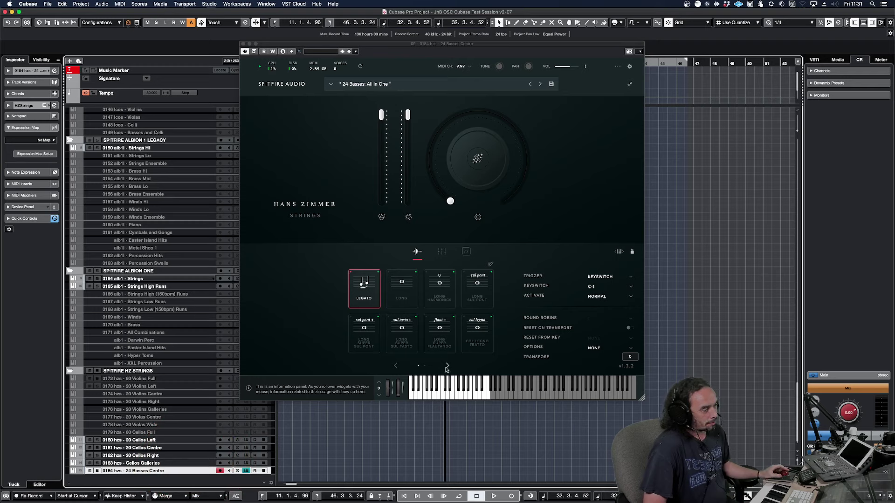
left_click(447, 366)
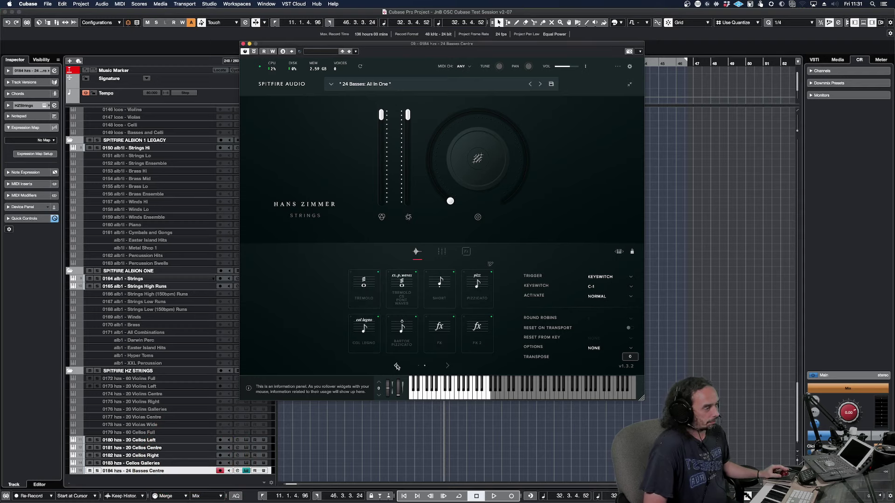
left_click(396, 366)
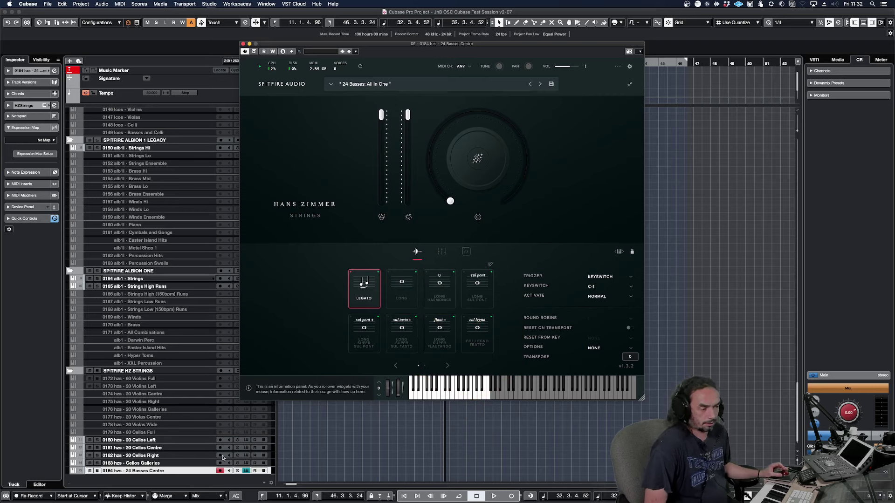
Open the Expression Map Setup for the 24 Basses Centre track and add a new expression map at the end of the list.
left_click(182, 473)
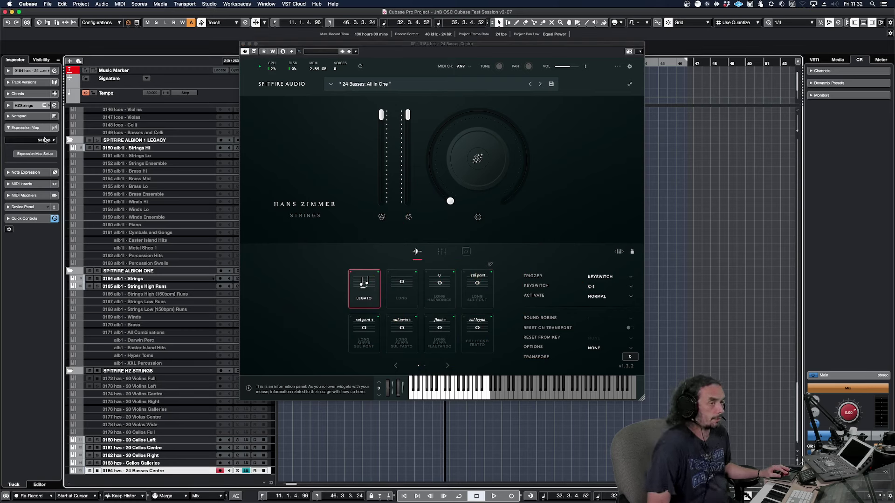
left_click(54, 141)
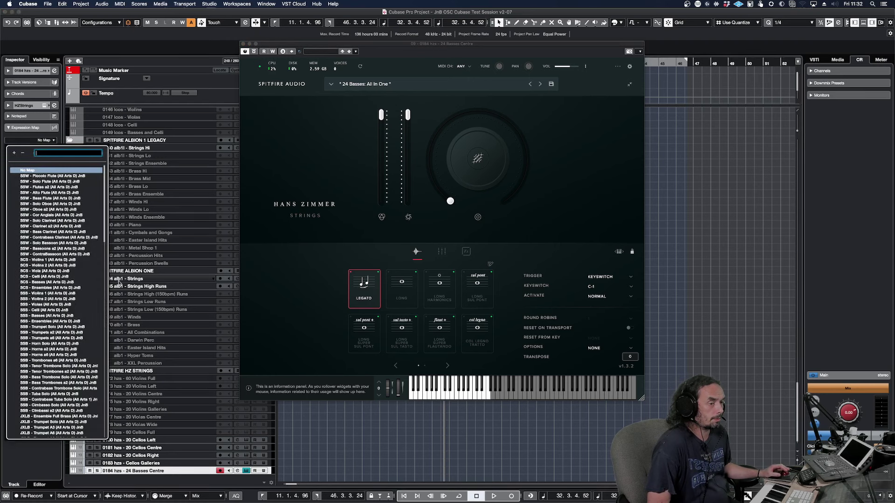
left_click(179, 471)
left_click(40, 154)
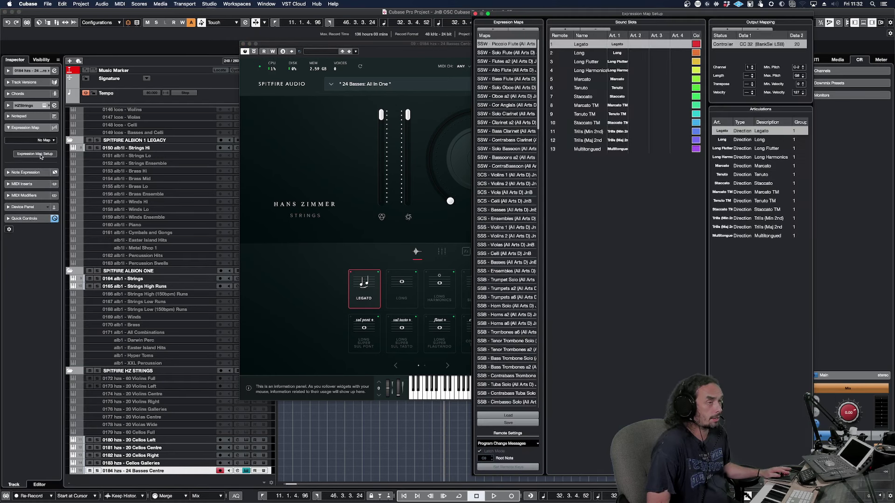
scroll(535, 193, "down", 10)
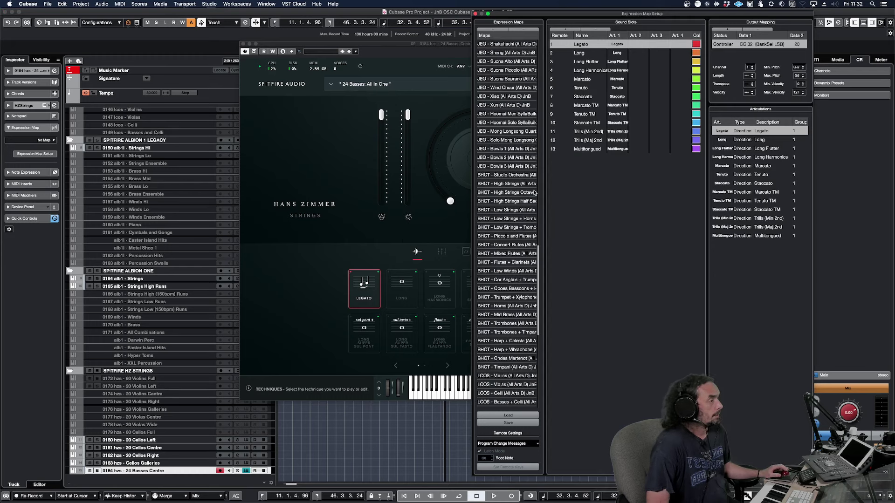
left_click(492, 28)
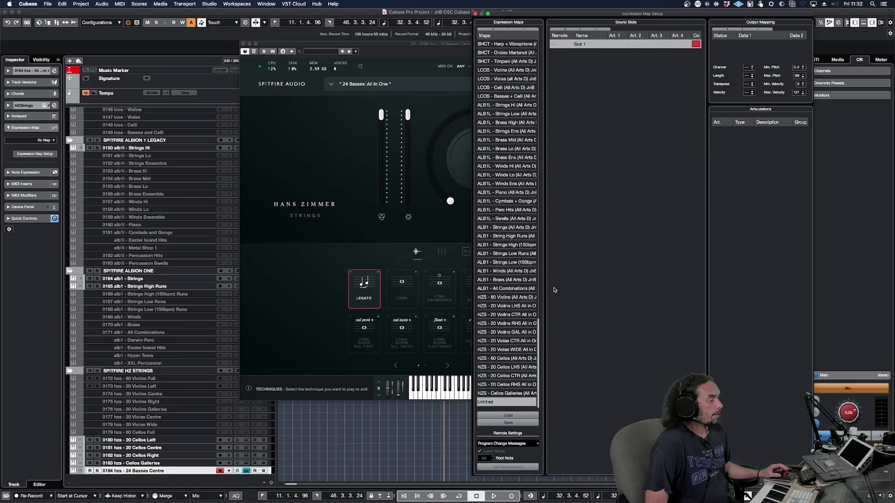
Rename the new expression map as "HZS - 24 Basses All in One (All Arts D) JnB".
double_click(489, 402)
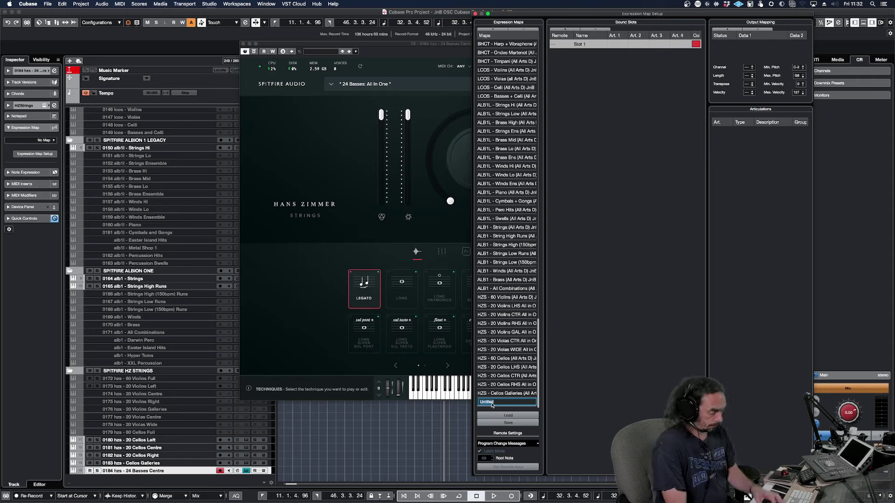
type("HZS - 24 Basses All in On")
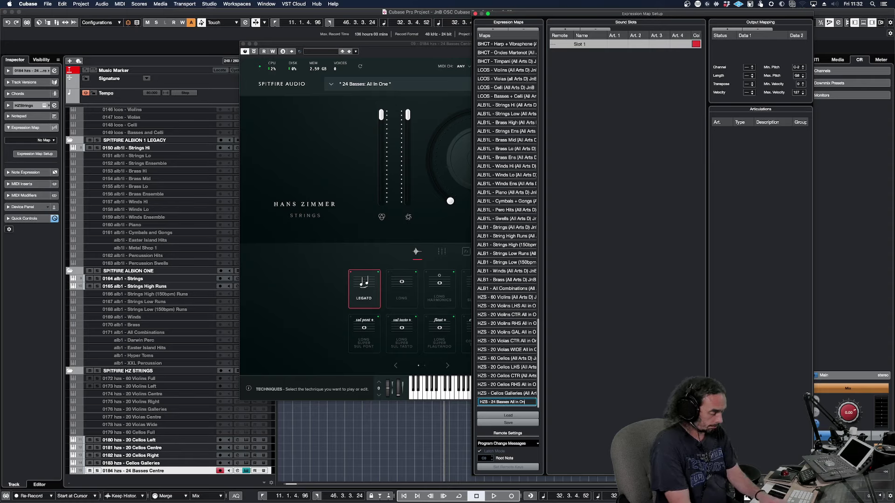
type("Arts D)")
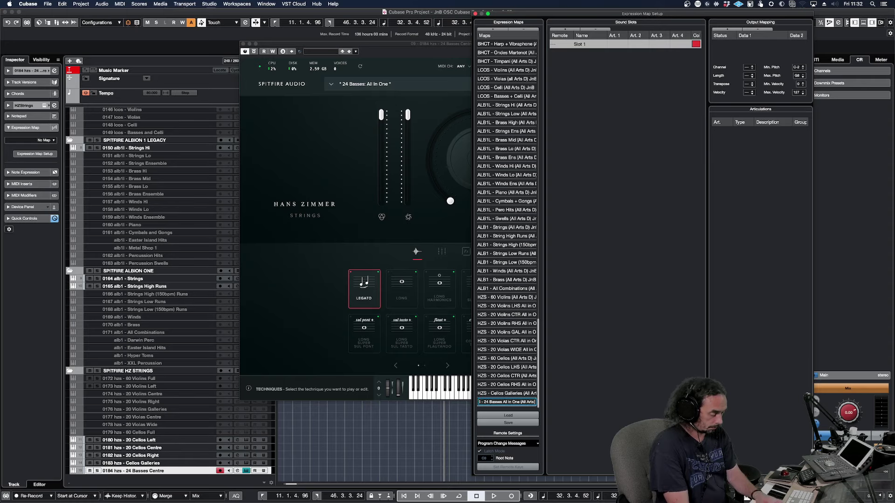
type(" JnB")
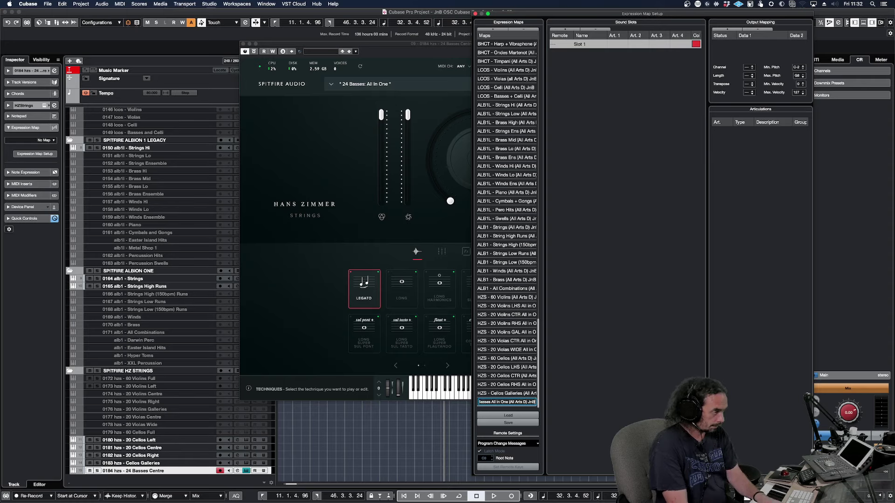
key("Return")
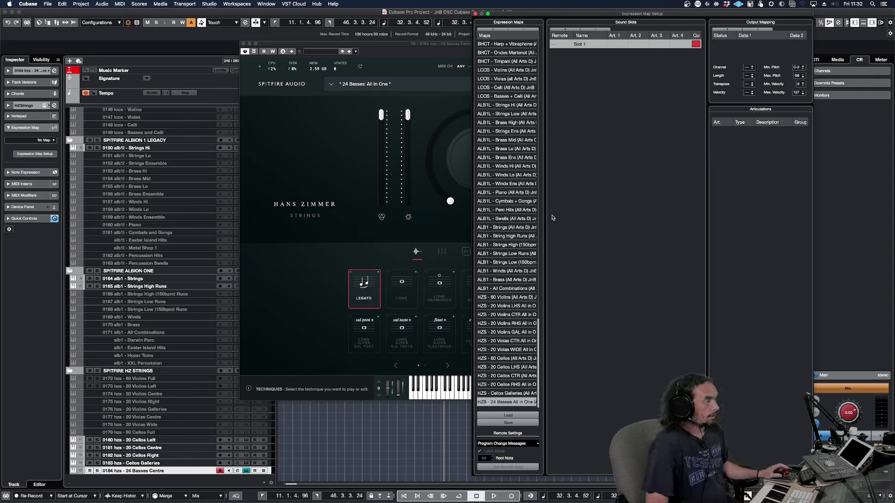
Move the Hans Zimmer Strings window beside the Expression Map Setup and review both pages of its techniques.
left_click_drag(406, 43, 232, 54)
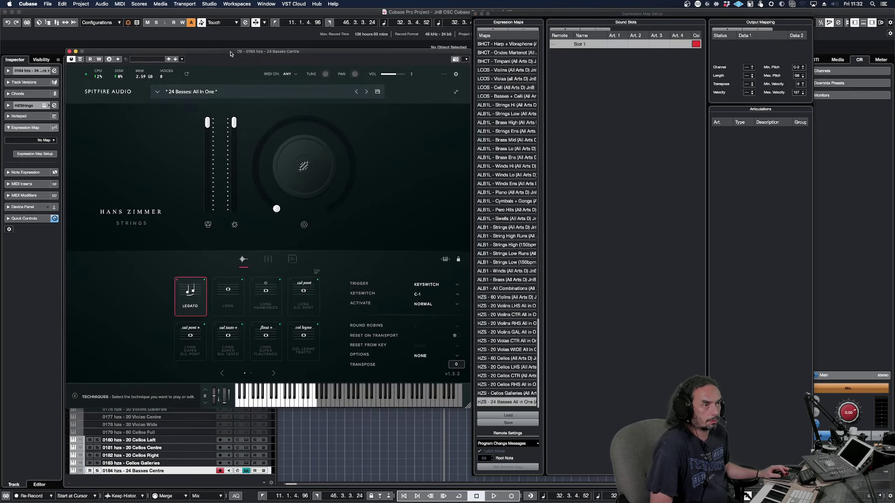
mouse_move(550, 15)
left_mouse_down()
mouse_move(613, 14)
mouse_move(551, 14)
left_mouse_up()
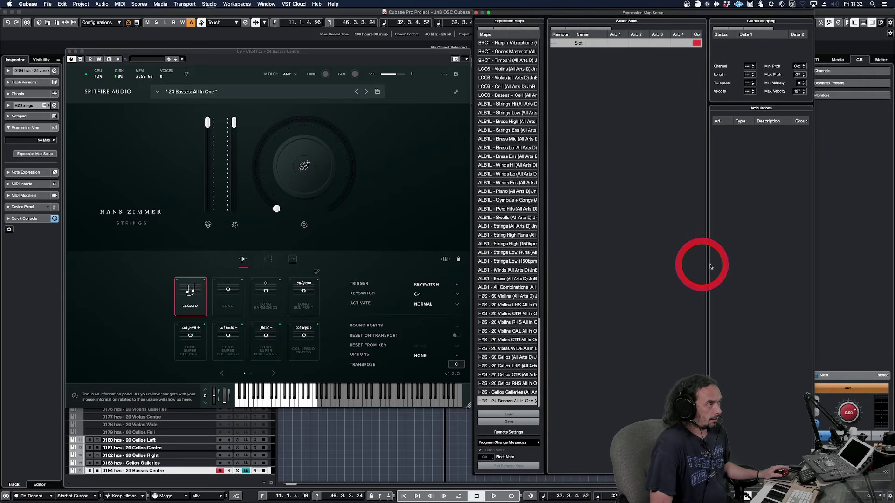
left_click(274, 374)
left_click(274, 373)
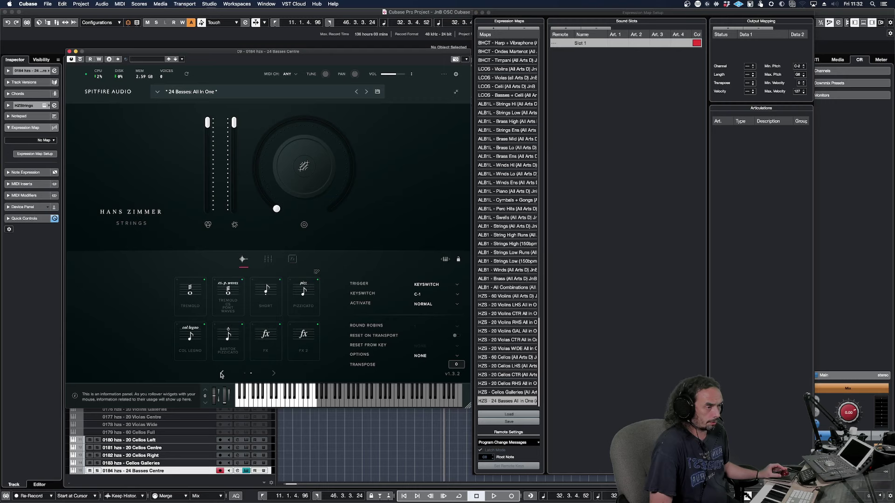
left_click(221, 374)
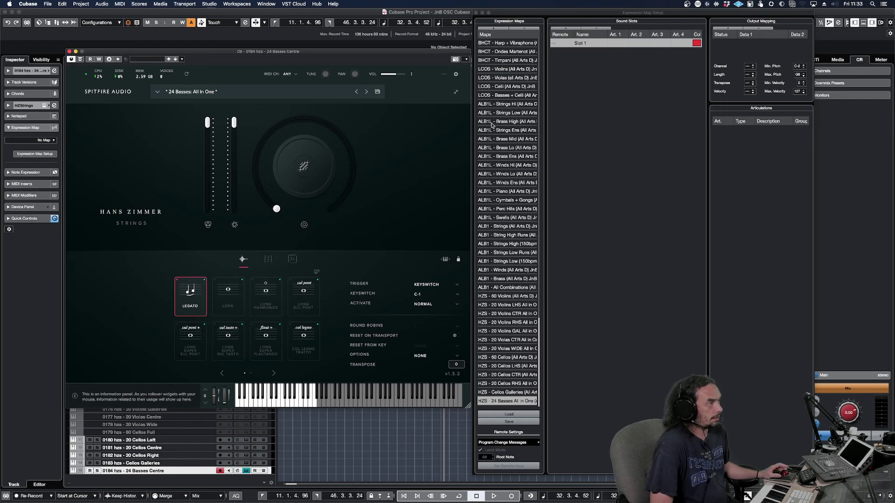
Add six more sound slots to the 24 Basses expression map, making seven in all.
left_click(576, 29)
left_click(576, 29)
left_click(575, 28)
left_click(575, 29)
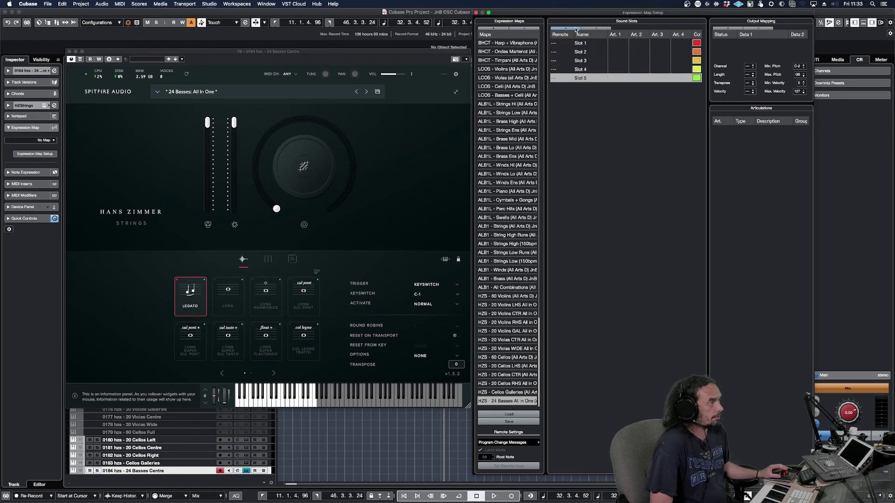
left_click(576, 29)
left_click(576, 29)
Assign remote numbers 1 to 7 in order to the seven sound slots.
double_click(562, 43)
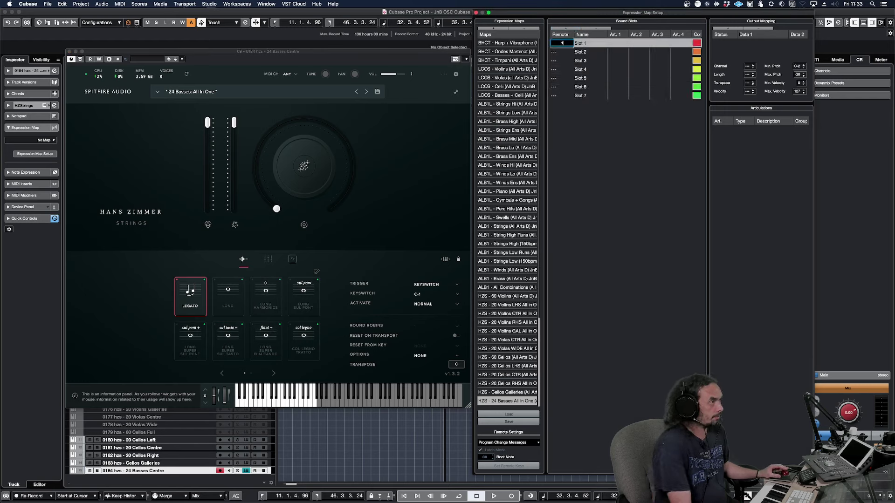
type("1")
double_click(559, 52)
type("2")
double_click(560, 60)
type("3")
double_click(559, 69)
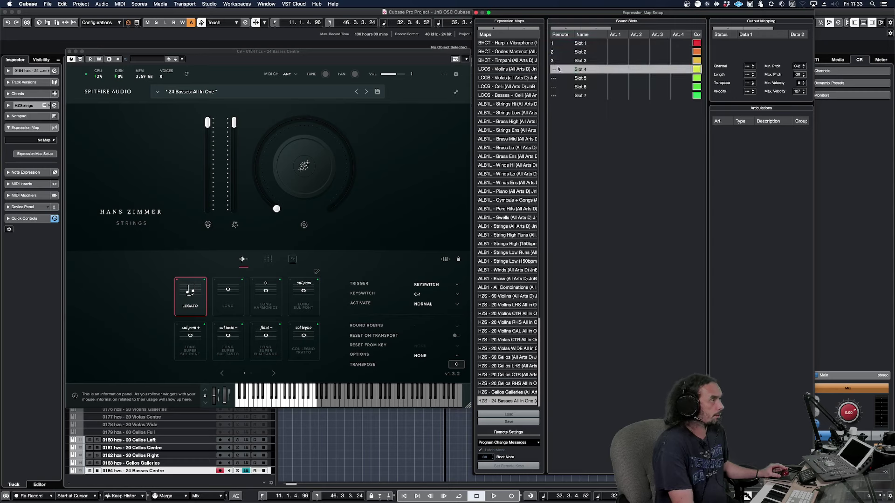
type("4")
double_click(559, 77)
type("5")
double_click(558, 87)
type("6")
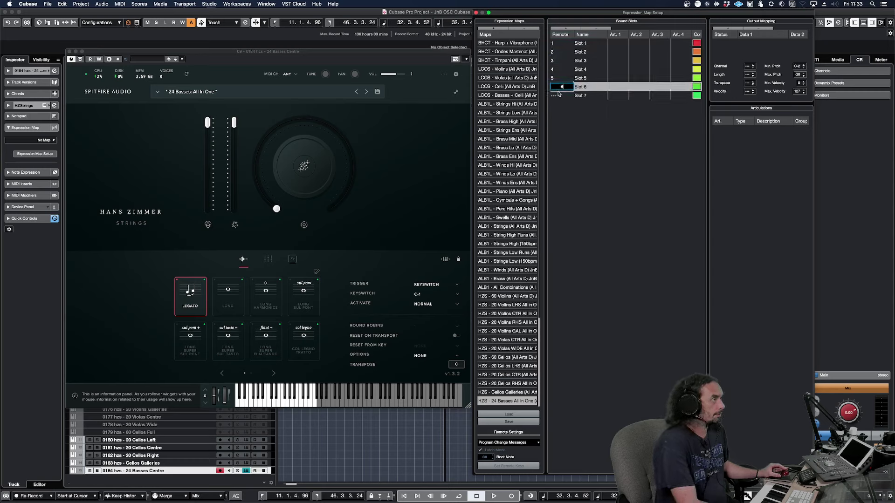
double_click(558, 95)
type("7")
key("Return")
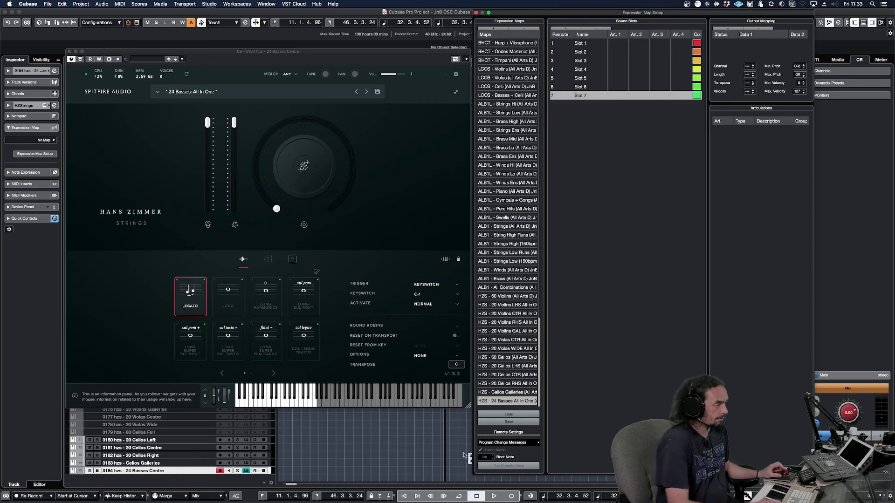
Rename sound slot 1 as Legato and sound slot 2 as Long.
left_click(588, 43)
double_click(588, 42)
type("Legato")
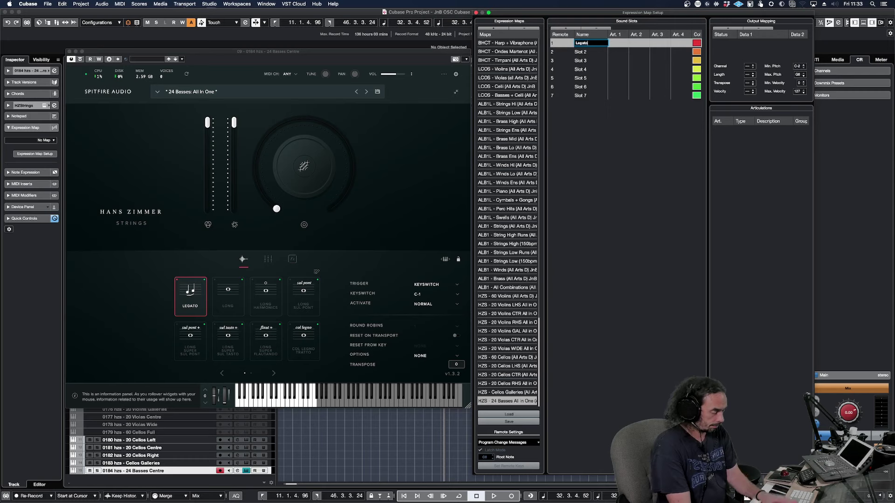
key("Return")
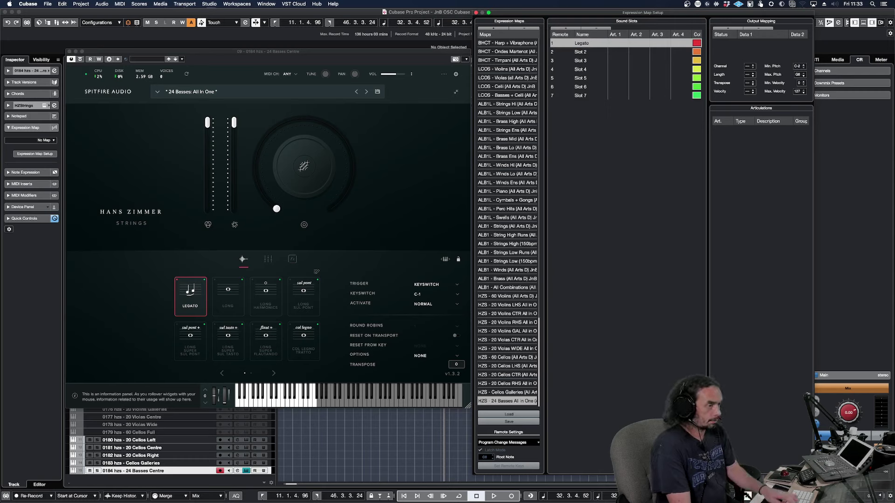
double_click(587, 51)
type("Long")
key("Return")
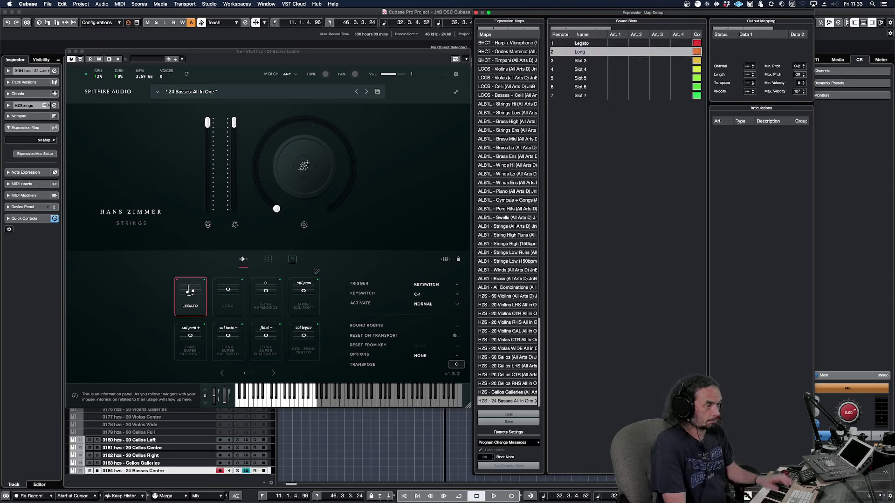
Rename sound slot 3 as Harmonics and sound slot 4 as Sul Pont.
double_click(584, 60)
type("H")
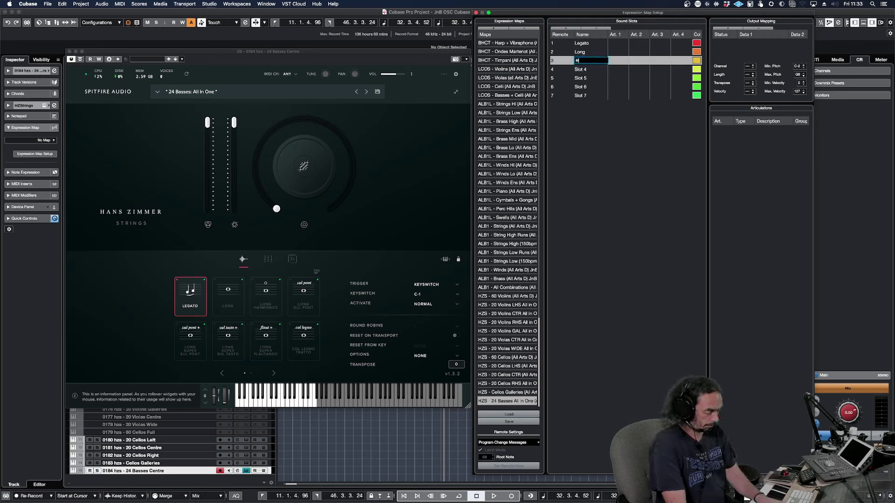
type("armonics")
key("Return")
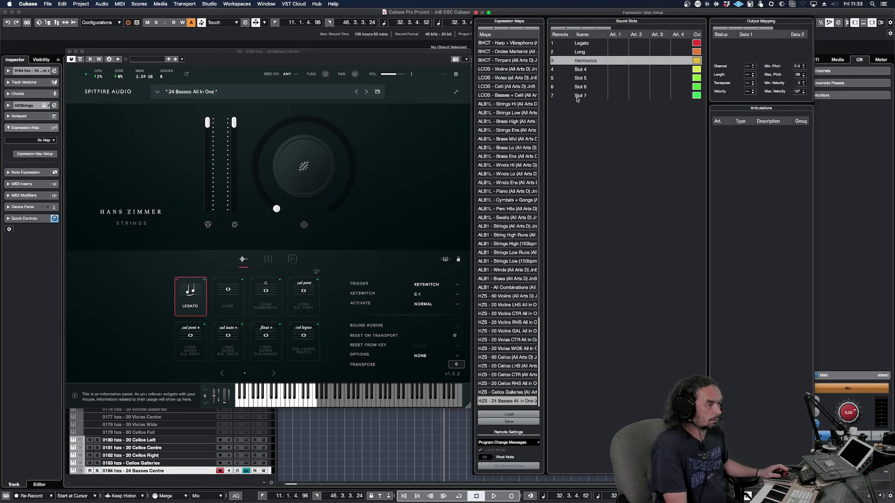
double_click(589, 69)
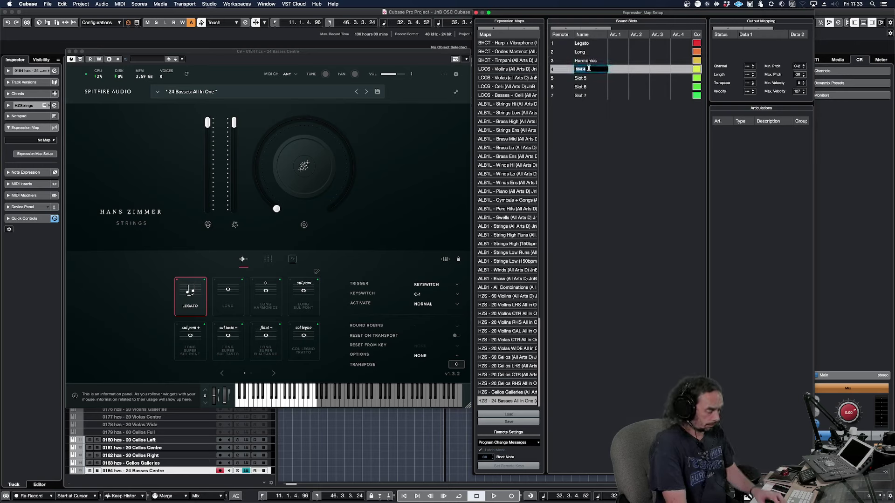
type("Sul Pon")
key("Return")
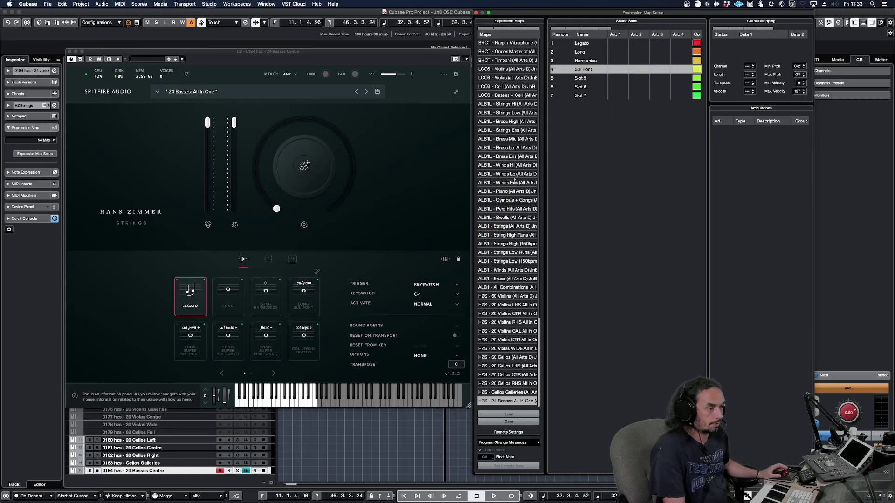
Rename sound slot 5 as Super Sul Pont and sound slot 6 as Super SUl Tasto.
double_click(582, 78)
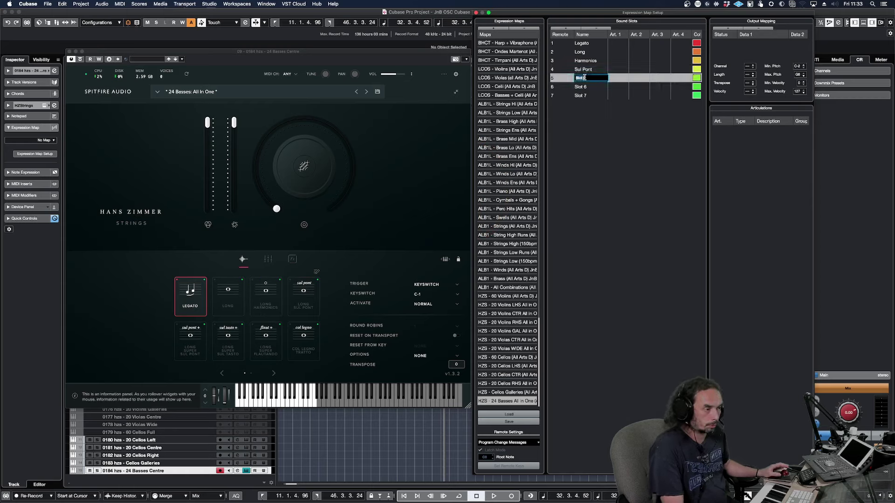
type("Super Sul")
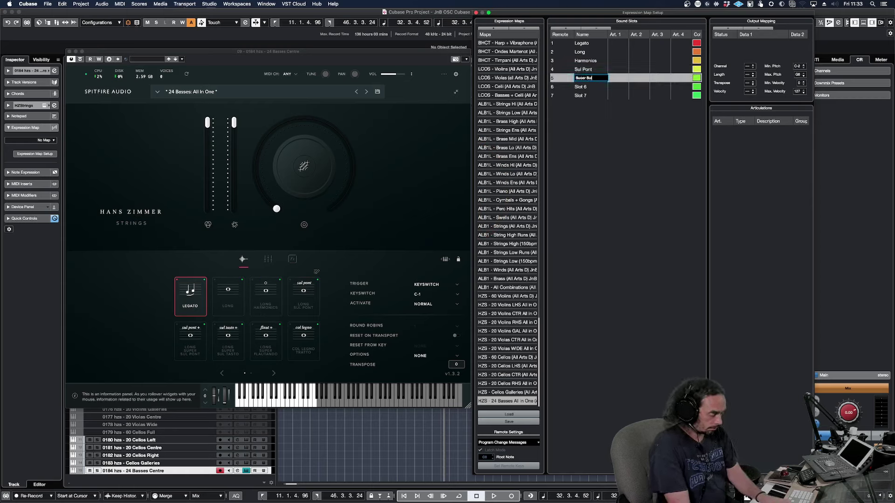
type(" Pont")
key("Return")
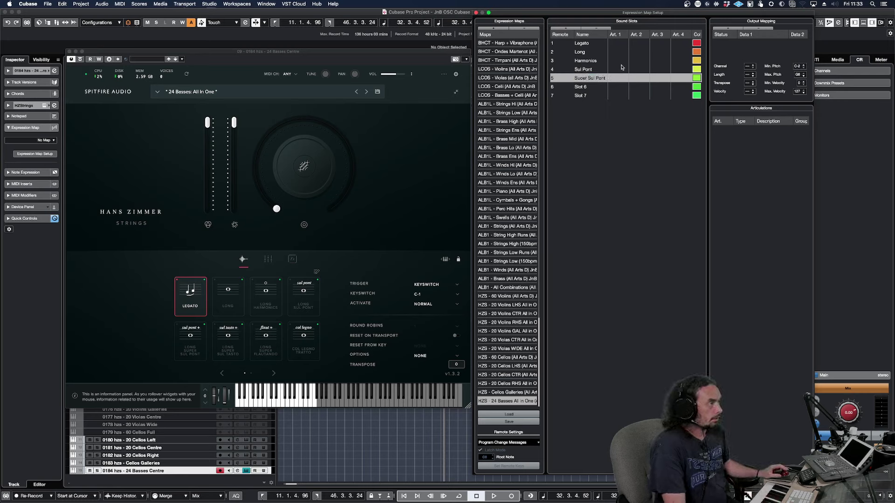
double_click(587, 87)
type("Super")
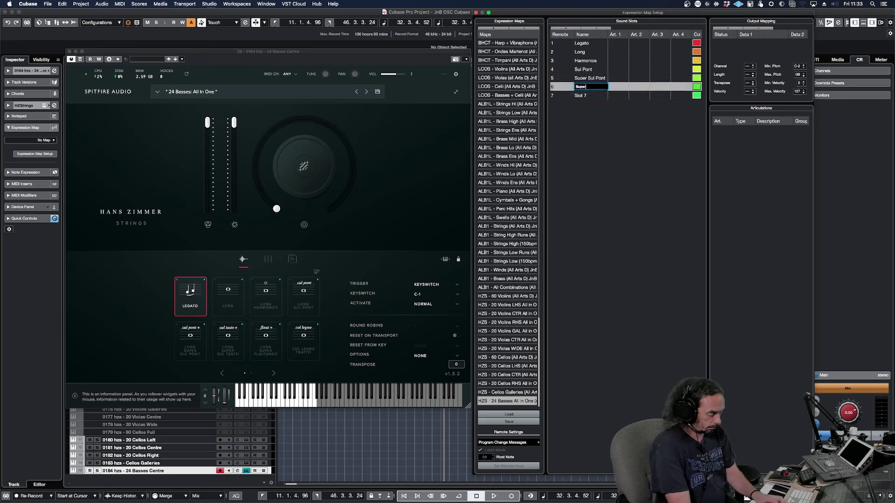
type(" SUl Tasto")
key("Return")
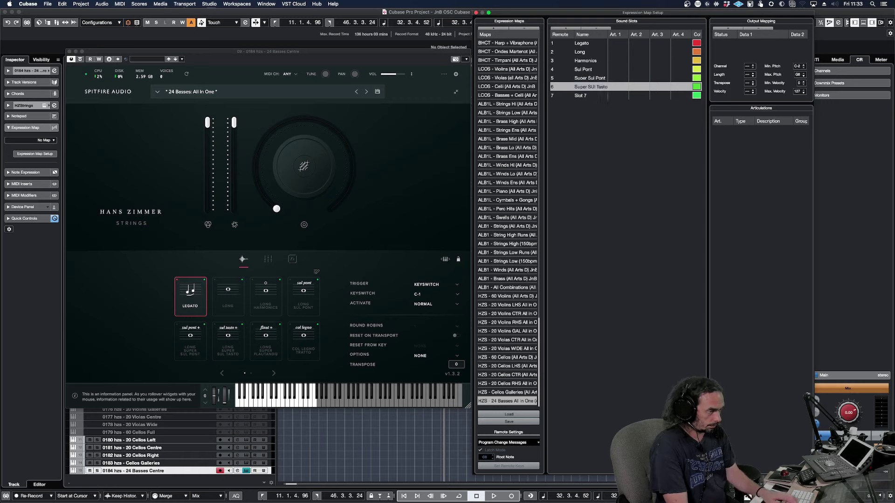
Correct sound slot 6's name to Super Sul Tasto and rename sound slot 7 as Super Flauntando.
double_click(584, 95)
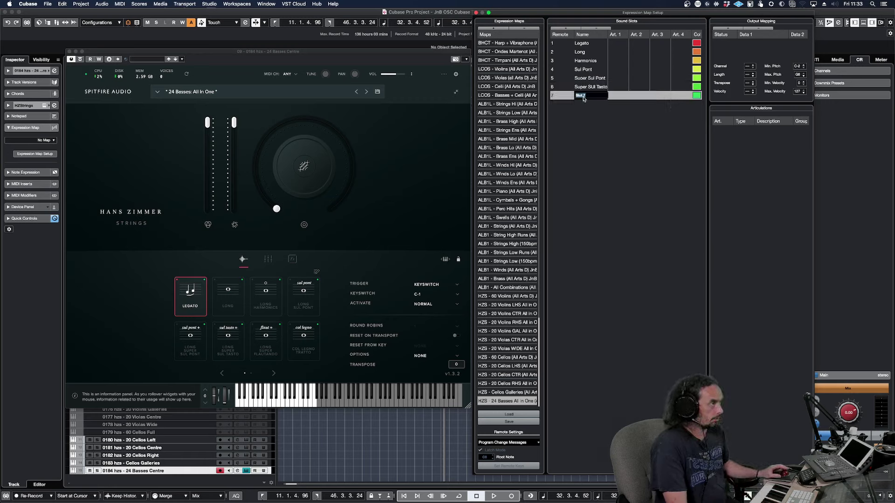
double_click(595, 88)
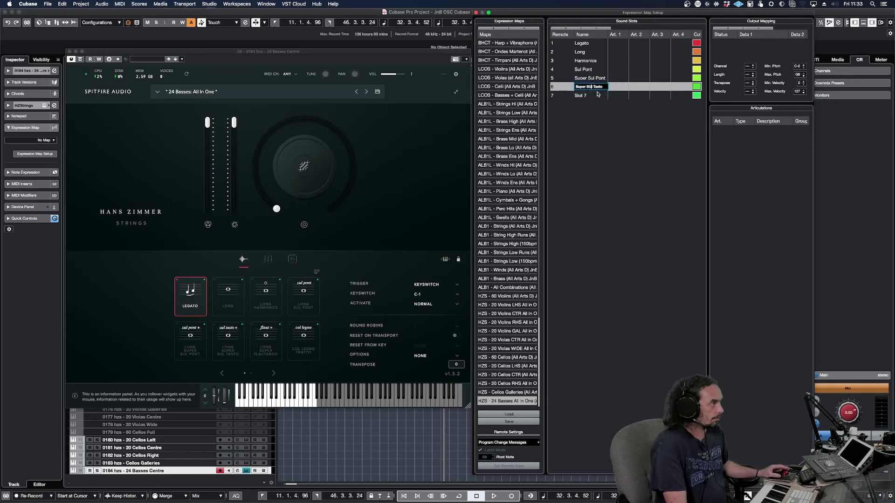
type("Sul Tasto")
key("Return")
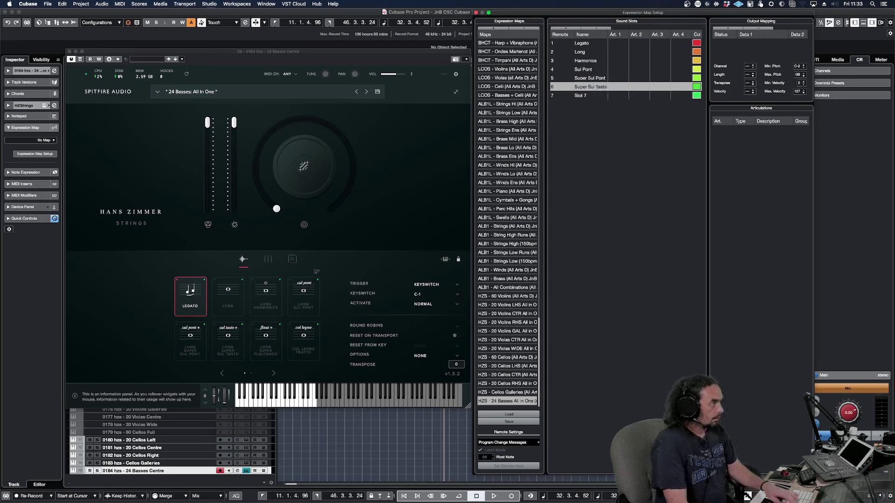
double_click(592, 95)
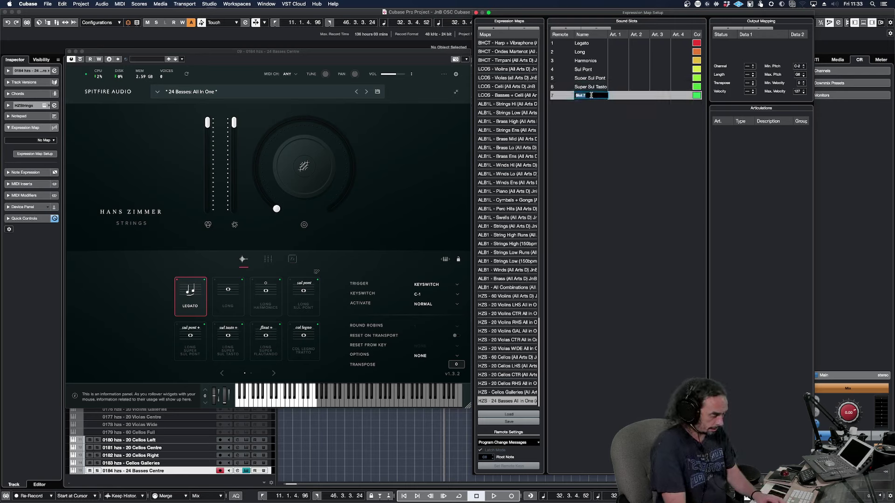
type("Super Flauntad")
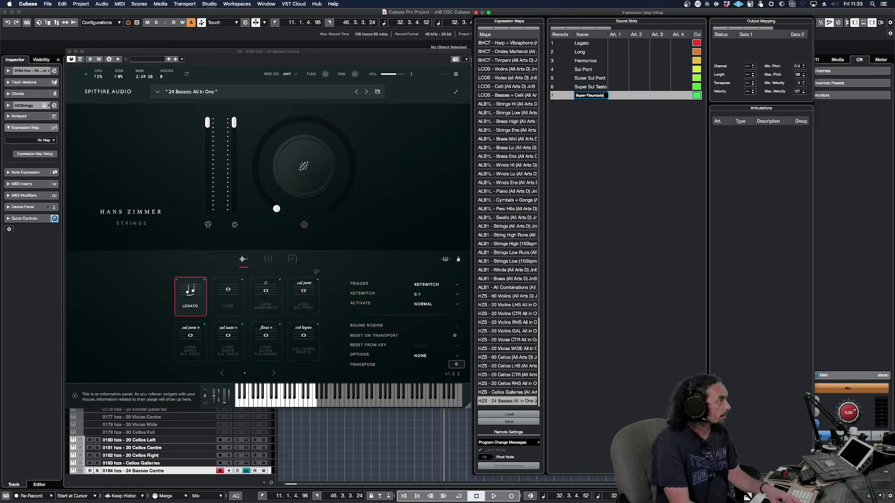
key("Return")
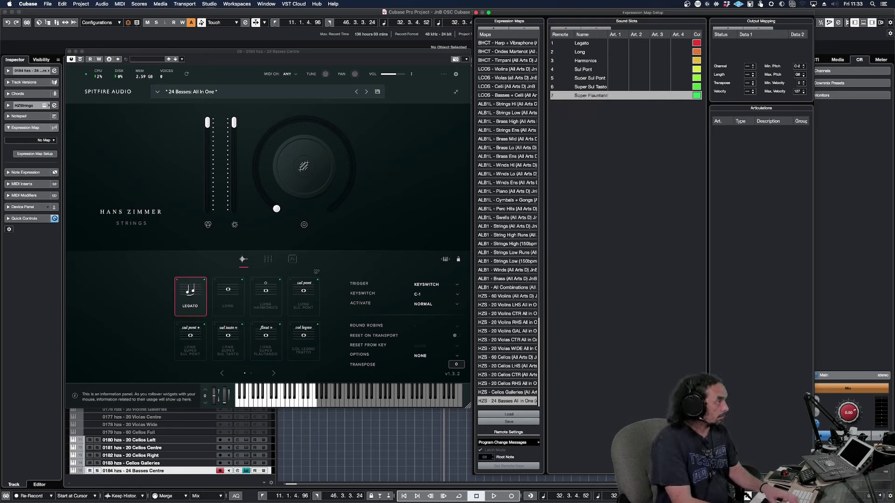
Set the trigger of the Legato technique in the Spitfire Audio plug-in to CC Range.
left_click(587, 44)
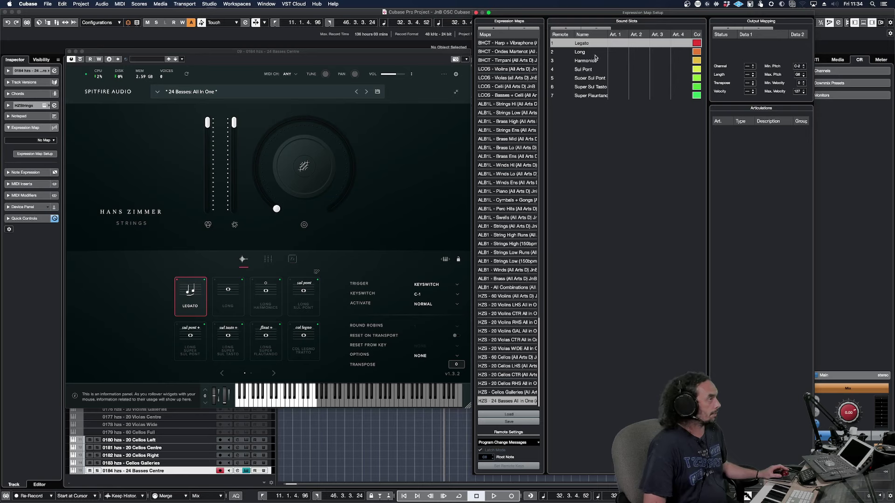
left_click(594, 55)
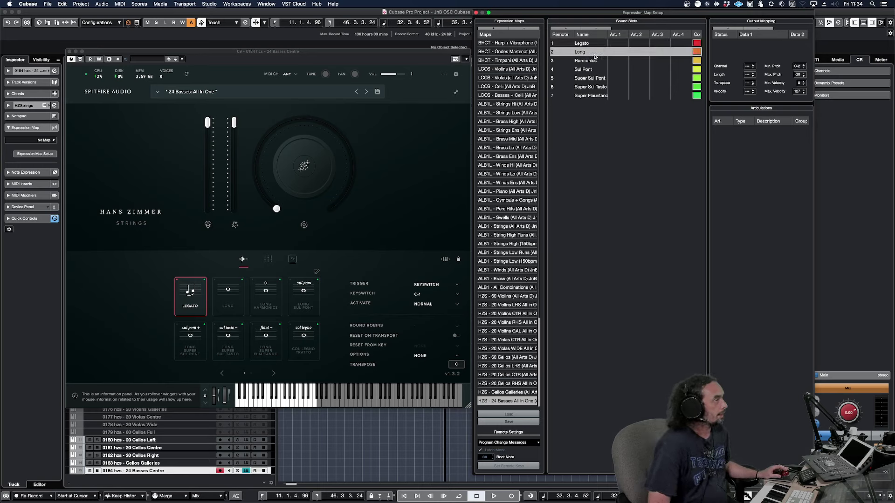
left_click(595, 44)
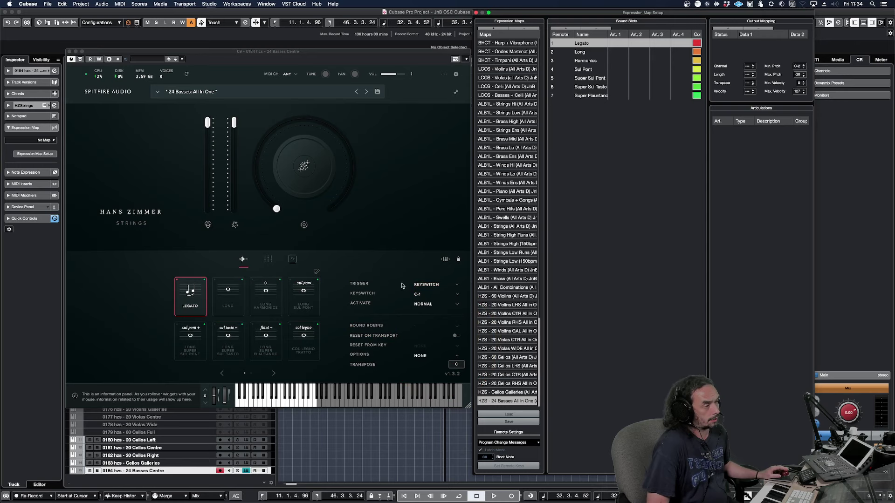
left_click(454, 285)
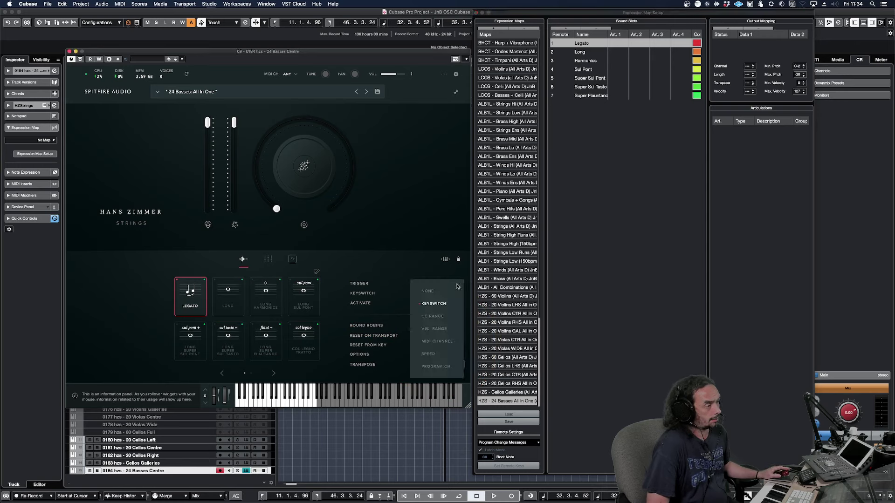
left_click(438, 317)
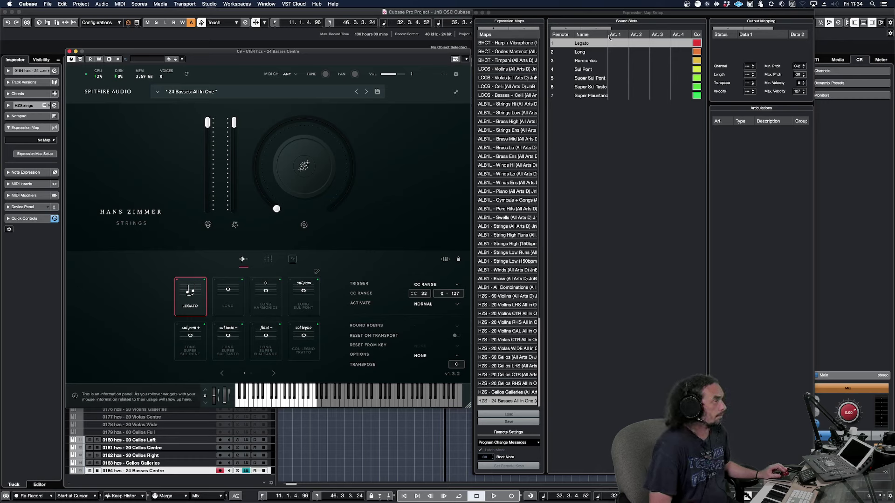
Add an output mapping to the Legato sound slot and make it a Controller message on CC 32.
left_click(728, 28)
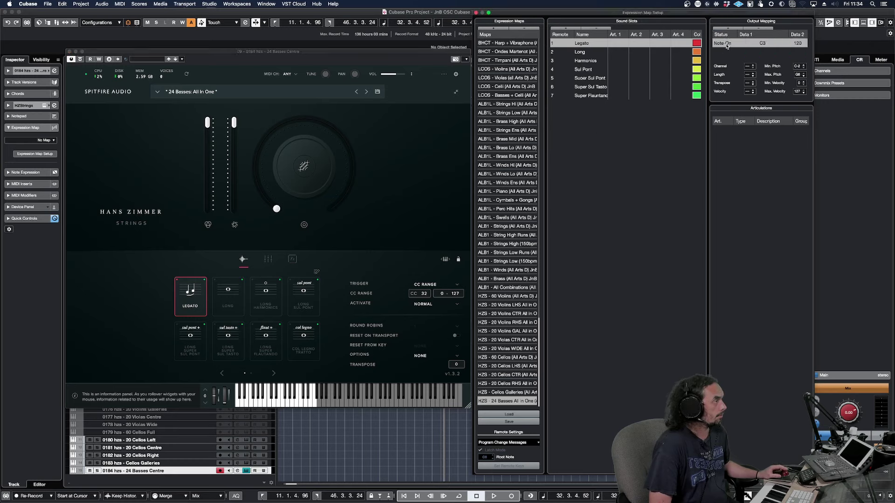
left_click(725, 43)
left_click(728, 55)
left_click(755, 41)
type("32")
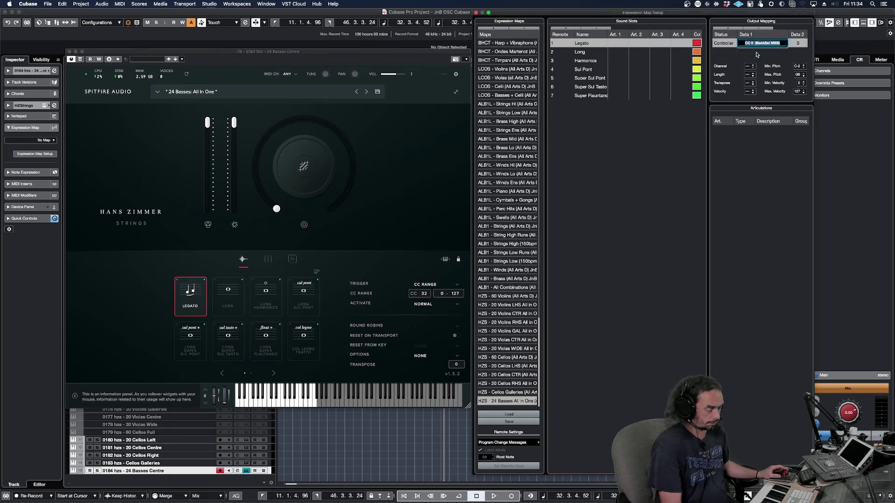
key("Return")
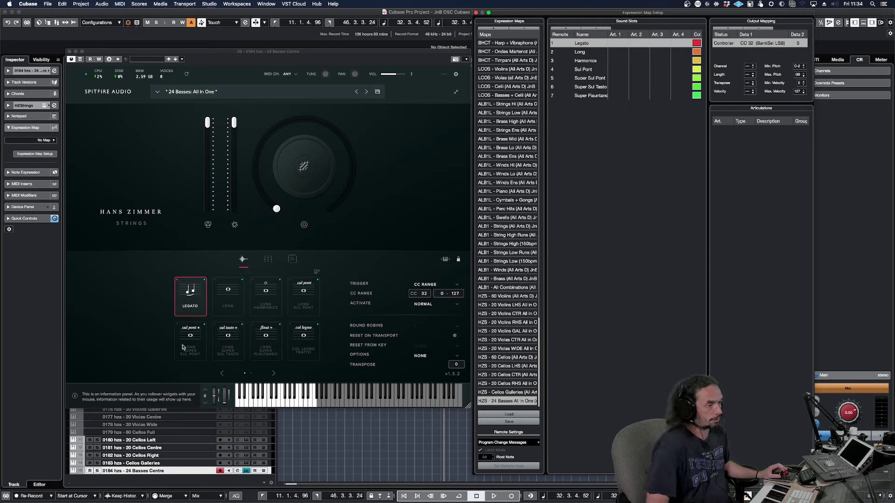
Limit the plug-in's Legato CC 32 range to 1 - 1 and set the Legato slot's Data 2 output to 1.
left_click(178, 180)
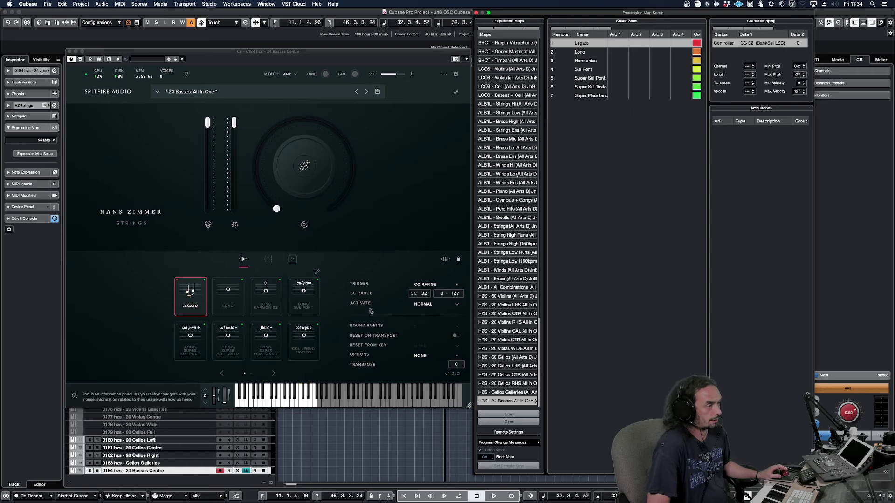
left_click(444, 293)
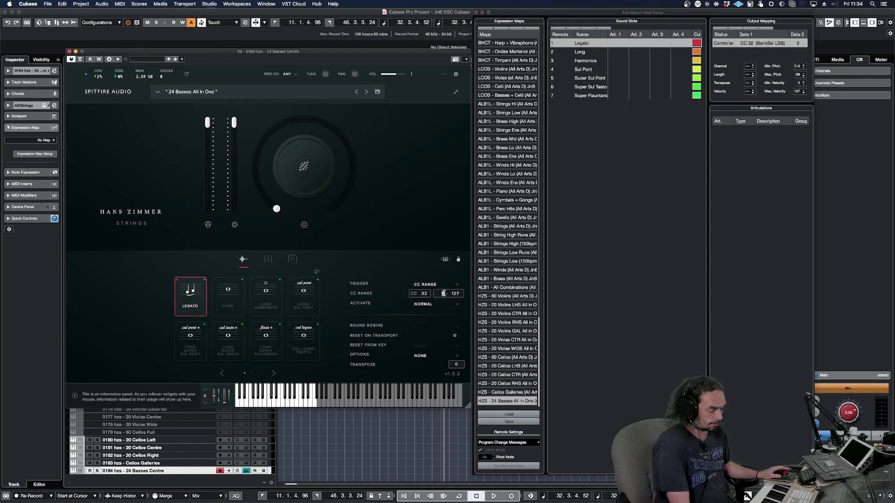
left_click_drag(455, 293, 457, 301)
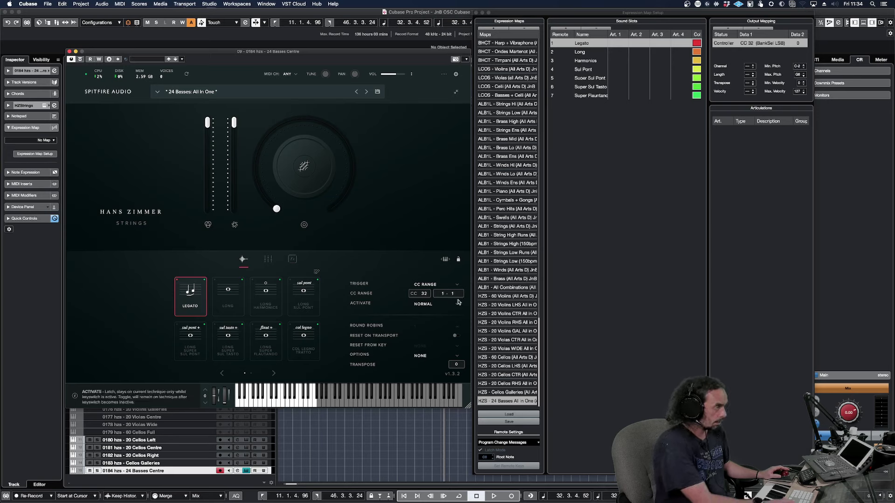
left_click(799, 43)
type("1")
key("Return")
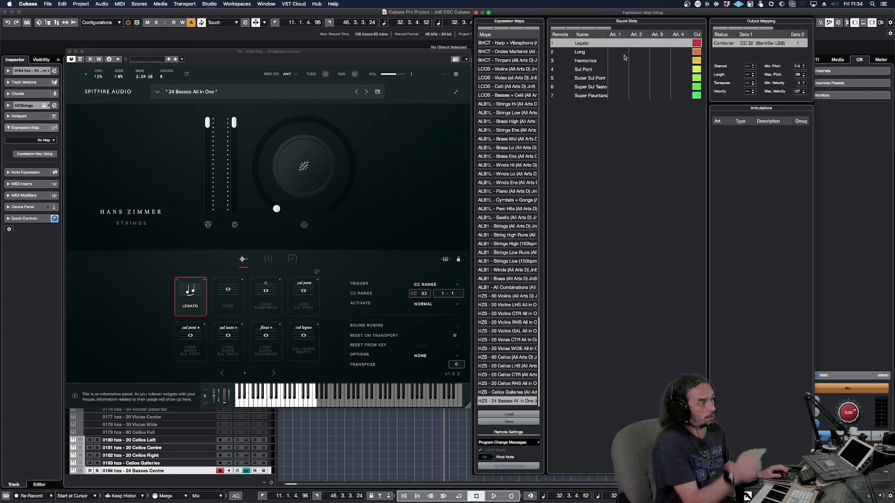
Add an output mapping entry to each of the remaining sound slots, from Long through Super Flauntando.
left_click(595, 52)
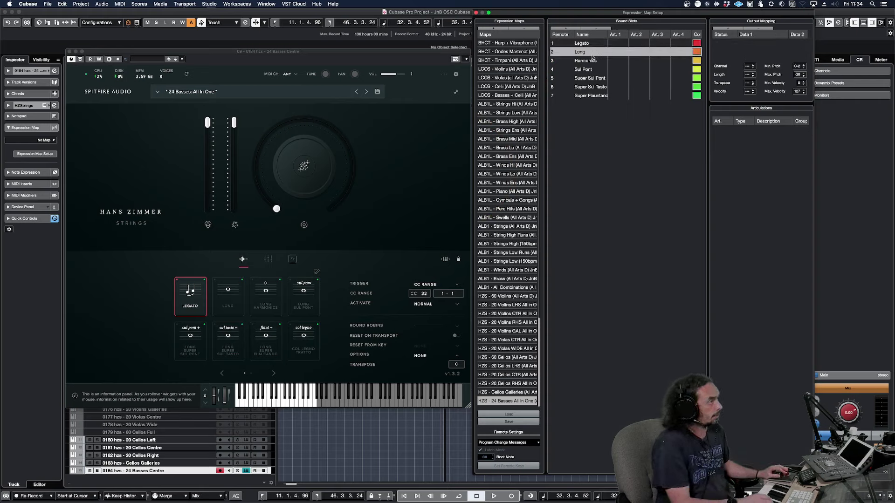
left_click(732, 29)
key("Down")
left_click(732, 29)
key("Down")
left_click(732, 29)
key("Down")
left_click(732, 29)
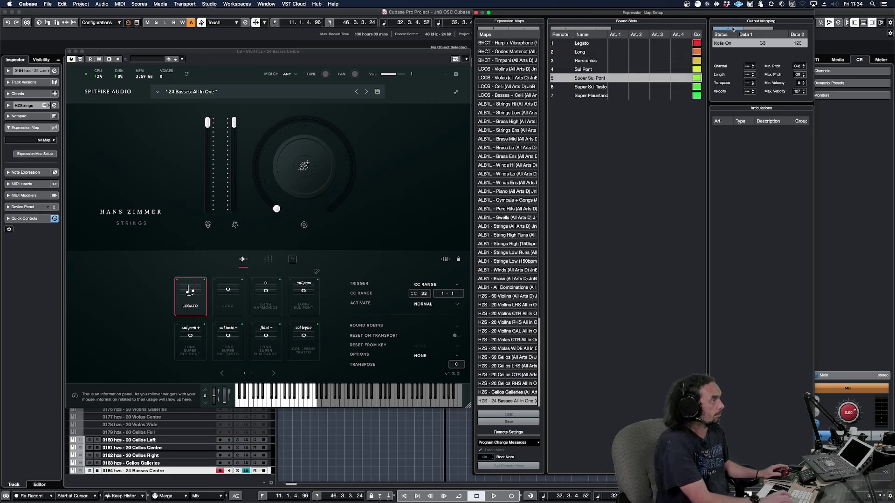
key("Down")
left_click(732, 29)
key("Down")
left_click(732, 29)
Set the output mapping channel to 1 for all seven sound slots.
key("Up")
key("Up")
key("Up")
key("Up")
key("Up")
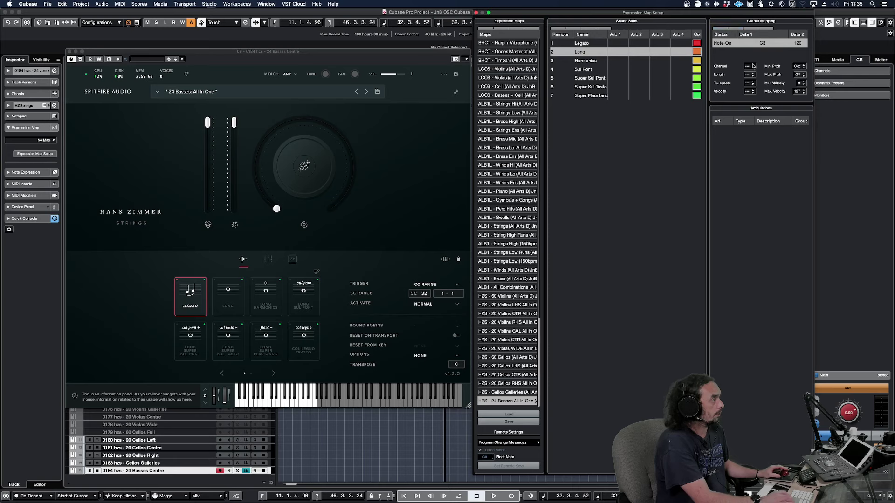
key("Up")
key("Down")
key("Down")
key("Down")
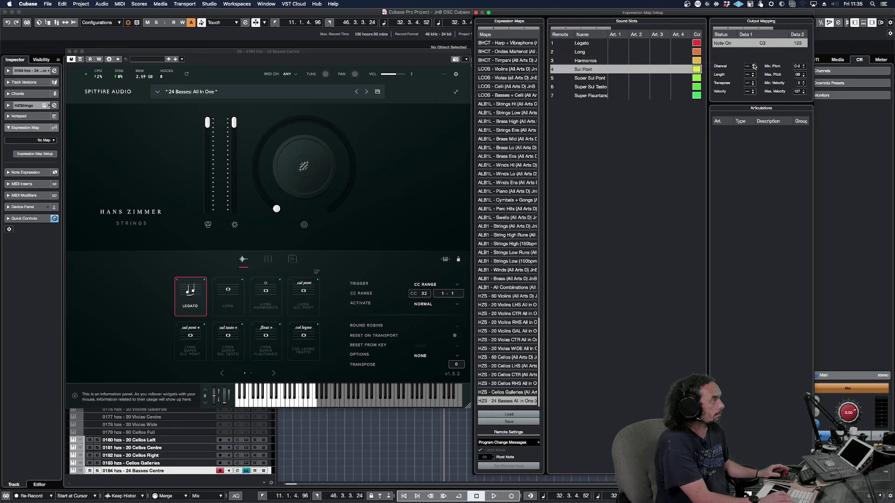
key("Down")
key("Down")
key("Down")
key("Up")
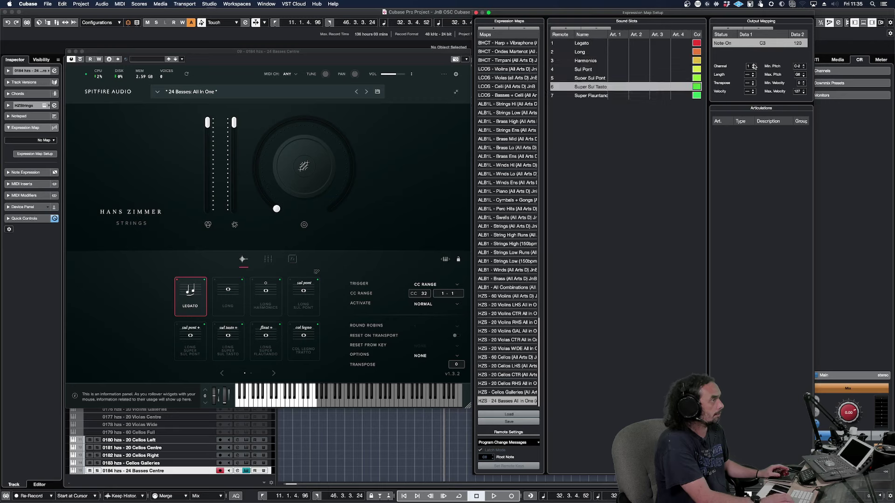
key("Up")
key("Up")
key("Up")
key("Up")
key("Down")
key("Down")
key("Down")
key("Up")
key("Up")
key("Up")
key("Up")
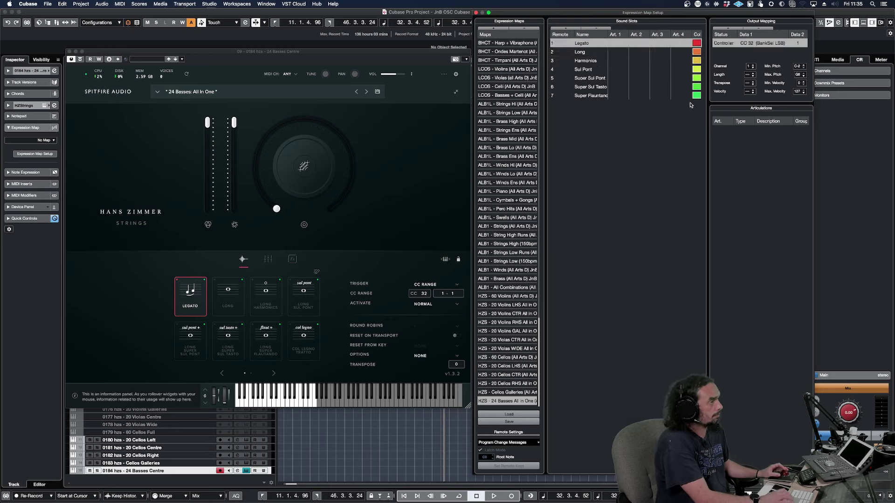
key("Down")
key("Down")
key("Down")
key("Up")
key("Up")
key("Up")
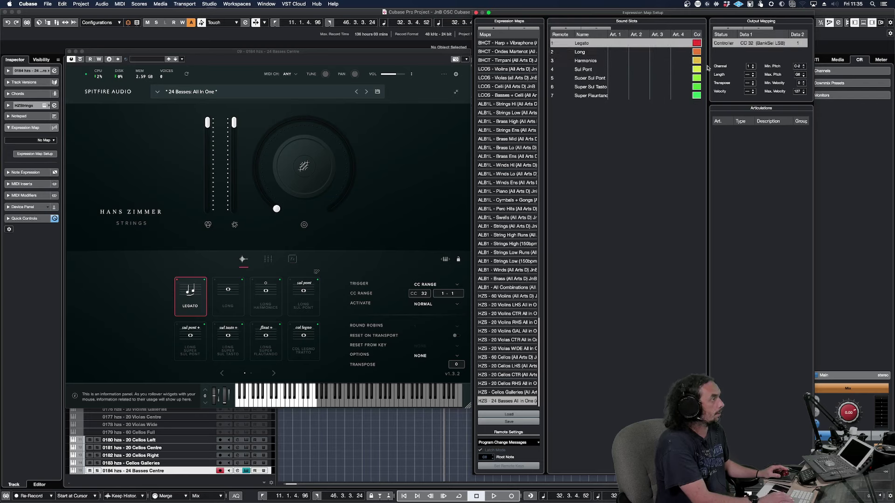
Map the Long sound slot's output to Controller CC 32 with a Data 2 value of 2.
key("Down")
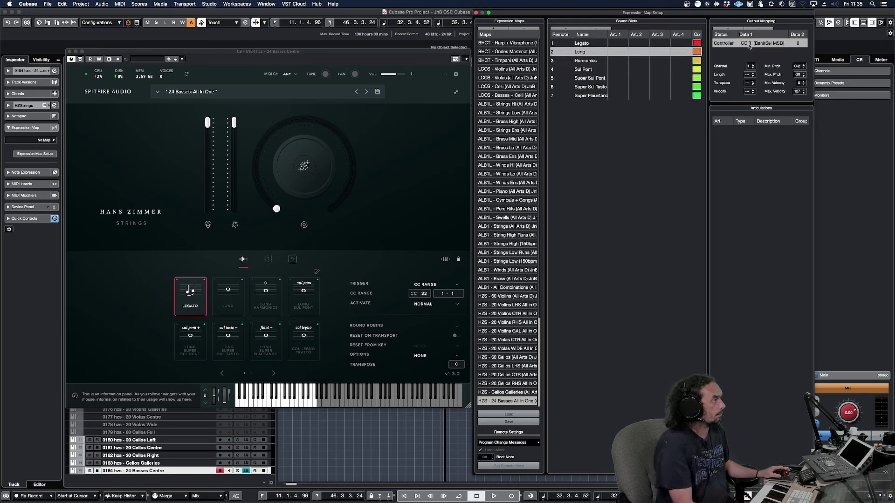
double_click(750, 43)
type("32")
double_click(798, 43)
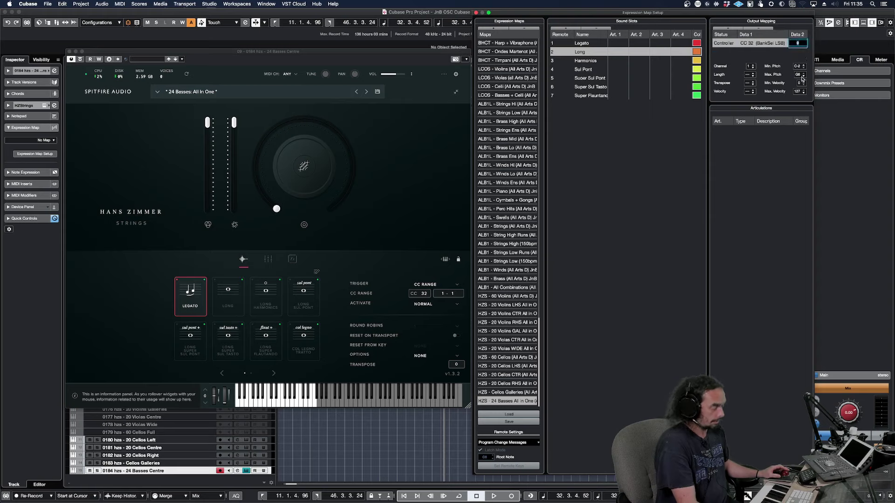
type("2")
Map the Harmonics sound slot's output to Controller CC 32 with a Data 2 value of 3.
left_click(591, 60)
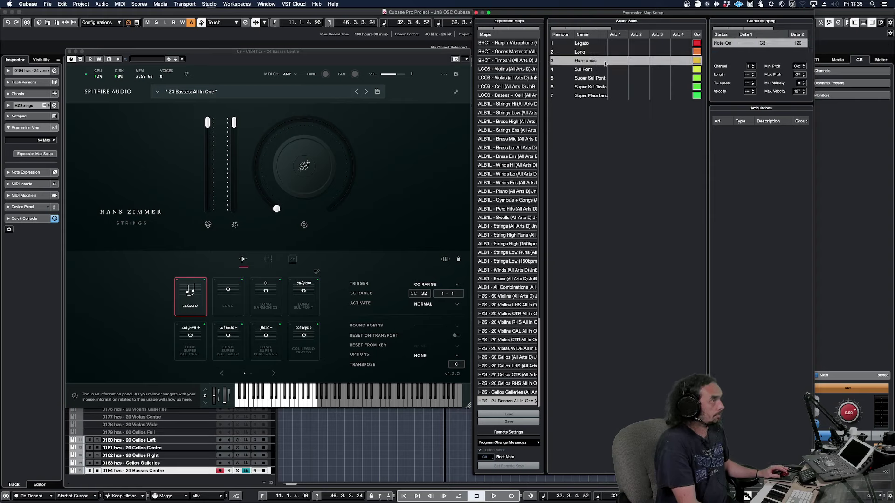
left_click(725, 41)
left_click(729, 52)
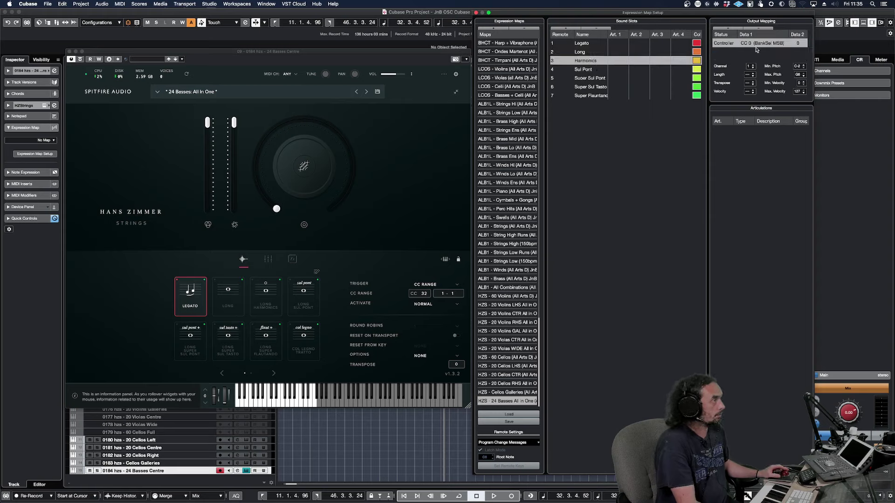
double_click(758, 44)
type("32")
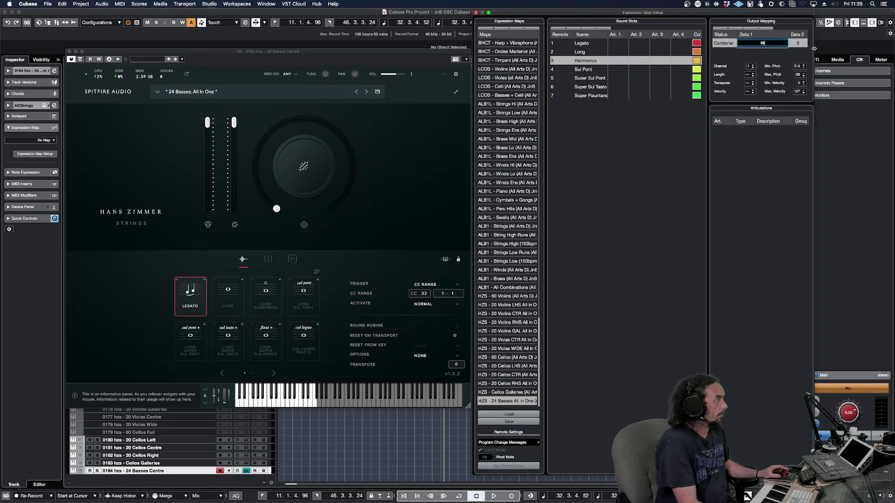
key("Return")
double_click(800, 44)
type("3")
key("Return")
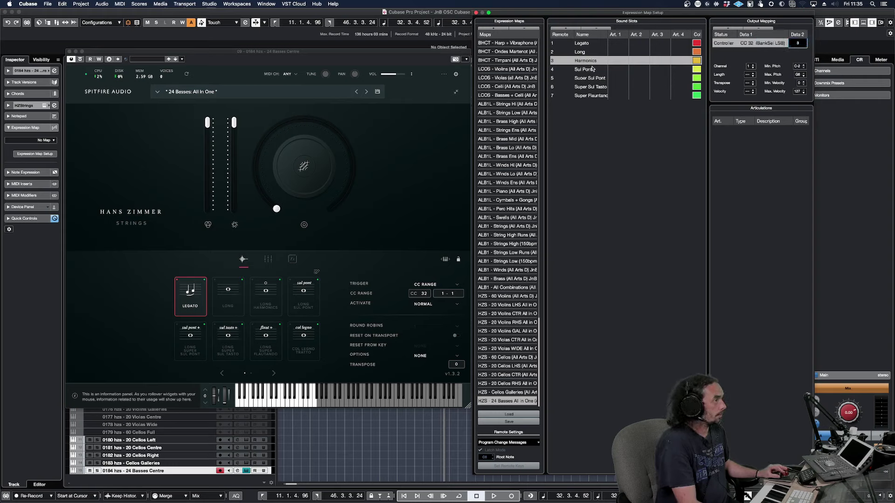
Map the Sul Pont sound slot's output to Controller CC 32 with a Data 2 value of 4.
left_click(593, 69)
left_click(726, 43)
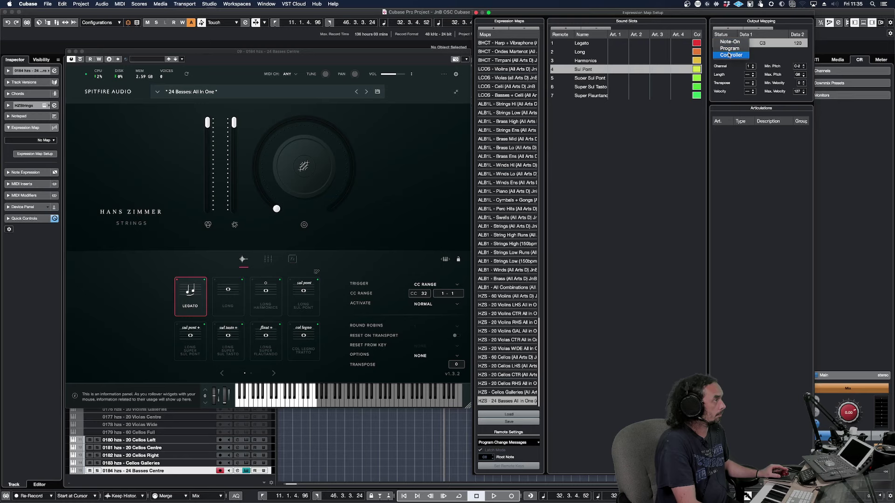
left_click(729, 50)
double_click(760, 43)
type("32")
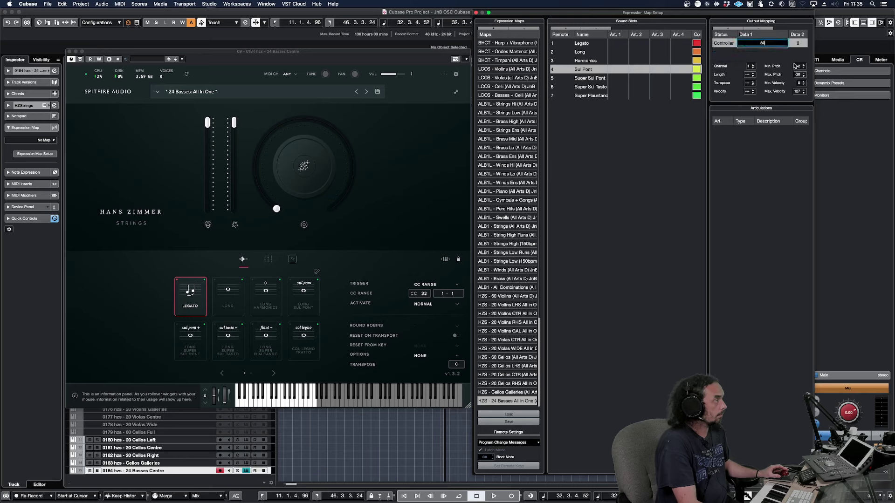
double_click(797, 43)
type("4")
key("Return")
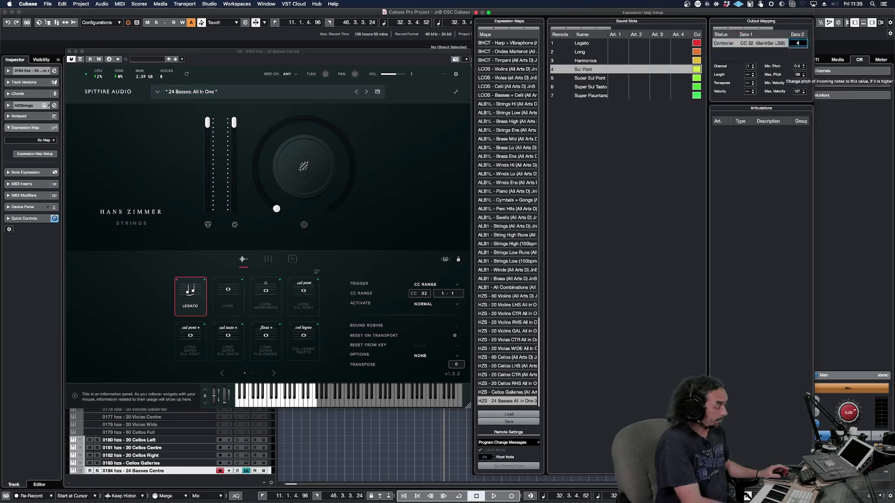
Map the Super Sul Pont sound slot's output to Controller CC 32 with a Data 2 value of 5.
left_click(586, 79)
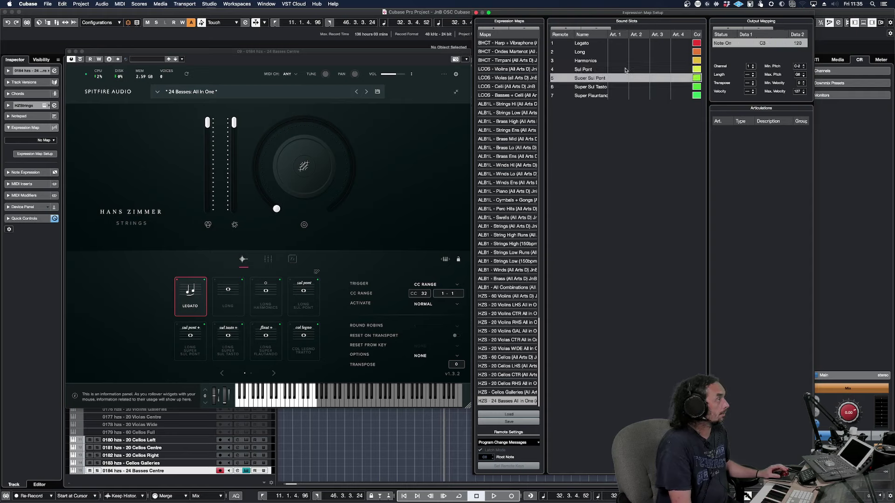
left_click(725, 46)
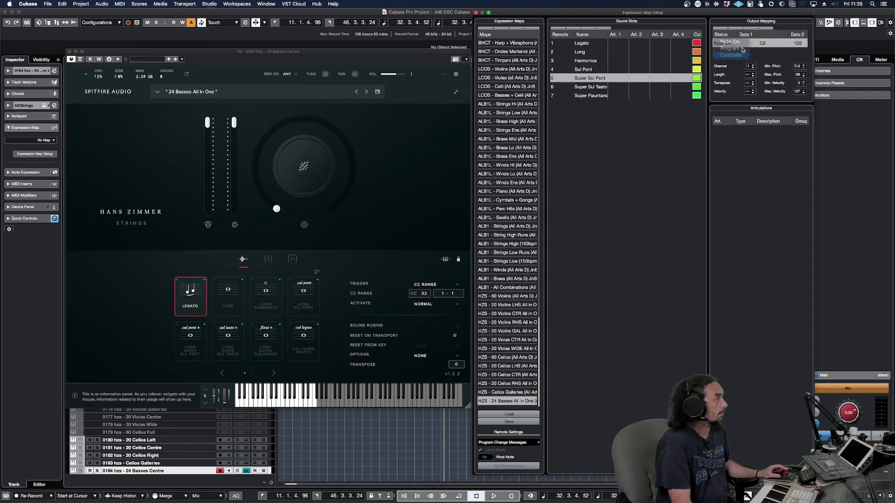
left_click(727, 53)
double_click(749, 41)
type("32")
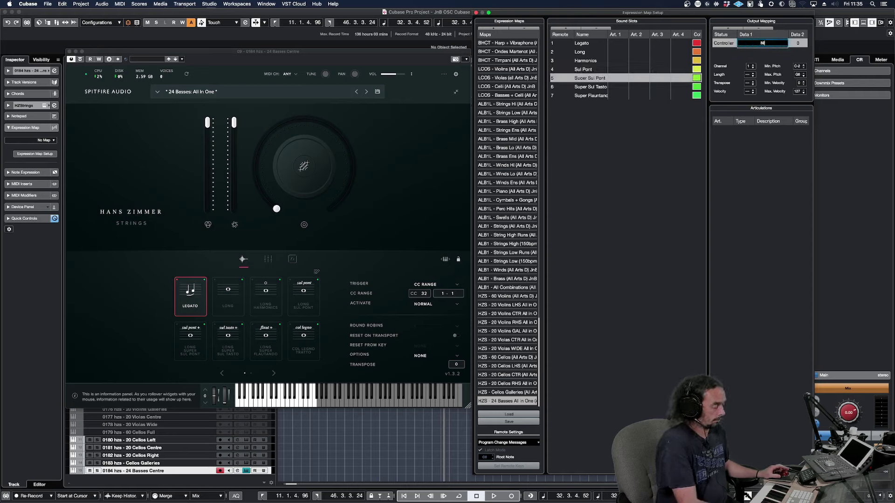
key("Return")
double_click(797, 43)
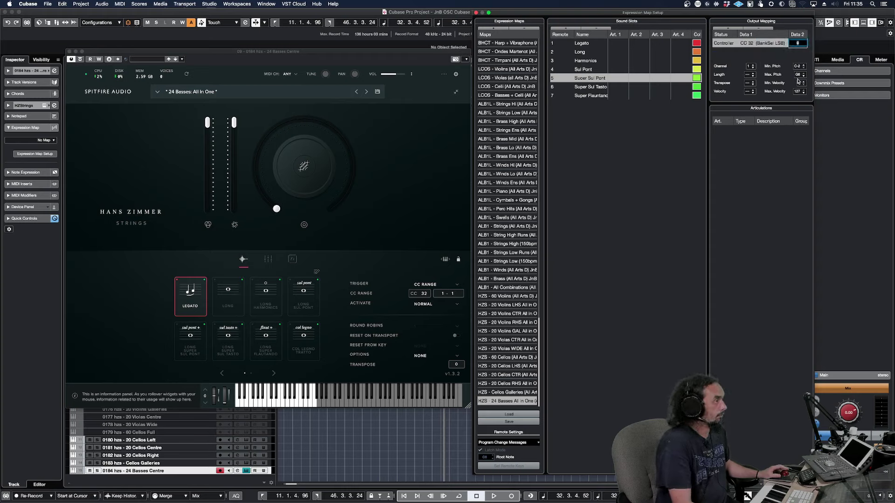
type("5")
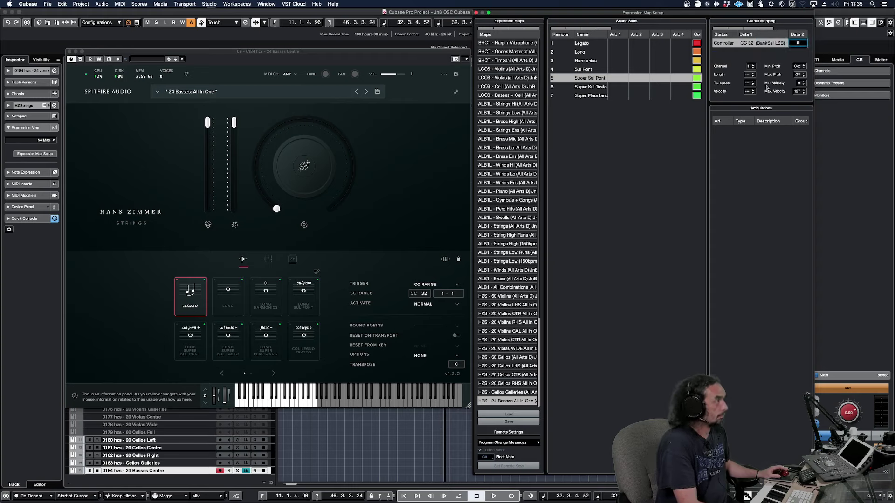
Map the Super Sul Tasto sound slot's output to Controller CC 32 with a Data 2 value of 6.
left_click(601, 86)
left_click(729, 43)
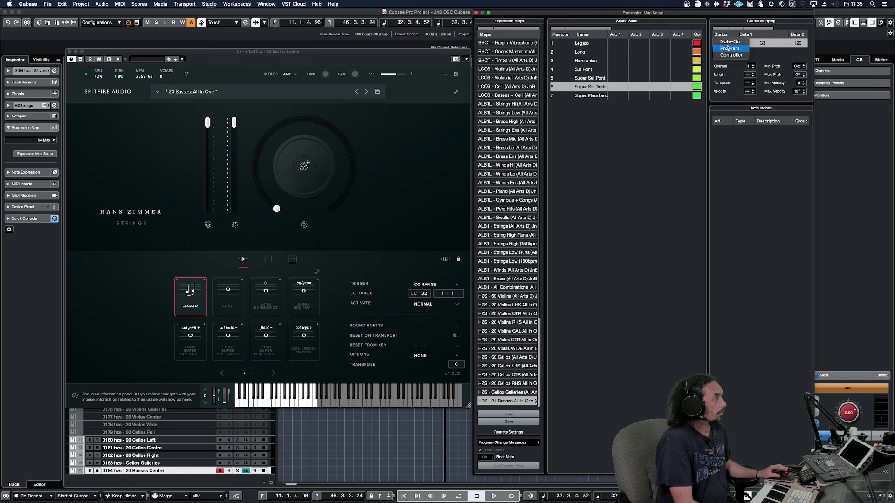
left_click(728, 57)
double_click(762, 44)
type("3")
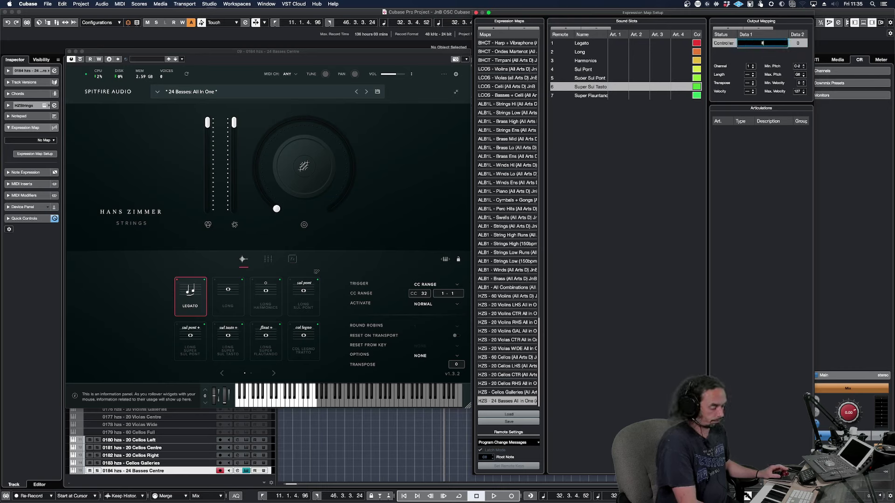
key("Return")
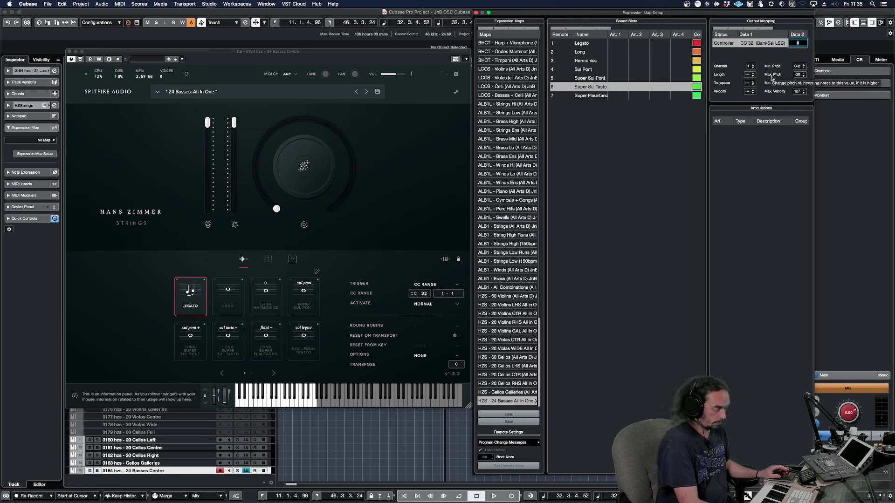
Map the Super Flautando sound slot's output to Controller CC 32 with a Data 2 value of 7.
left_click(582, 95)
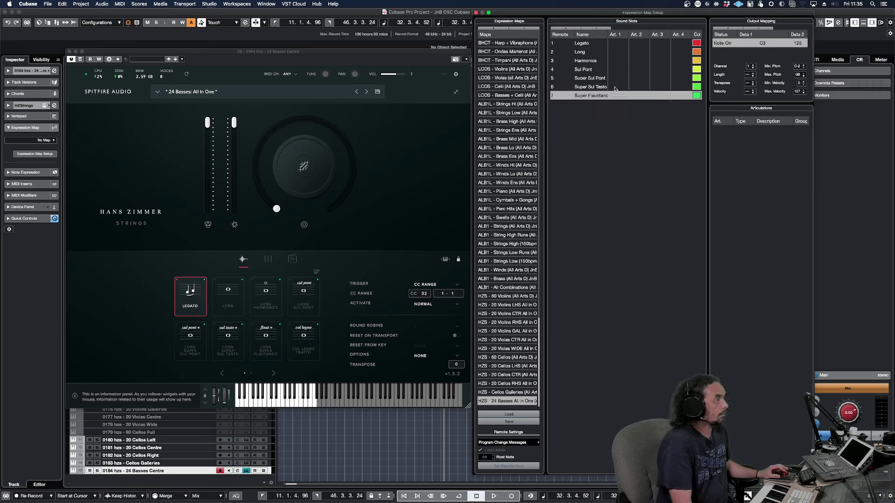
left_click(727, 42)
left_click(726, 55)
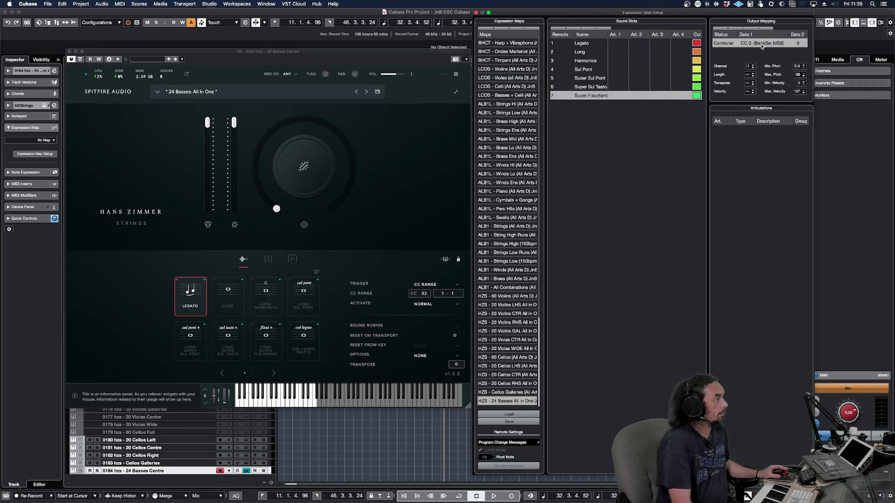
double_click(762, 44)
key("Tab")
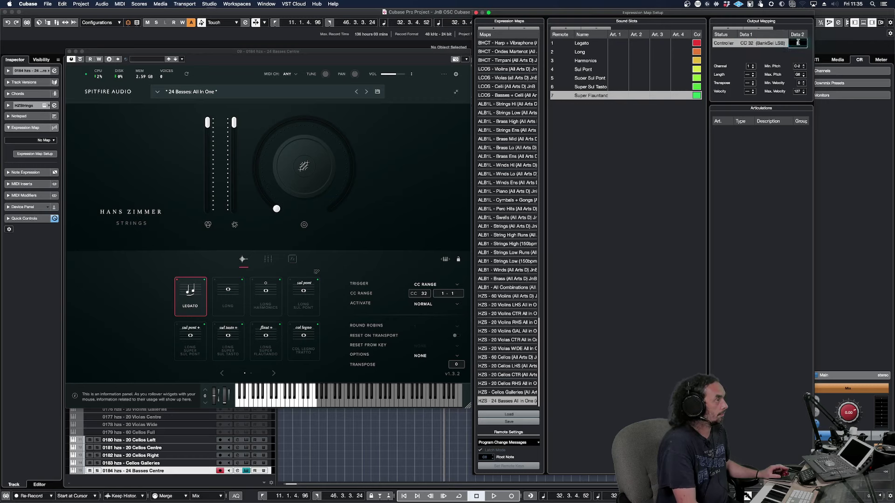
type("7")
key("Return")
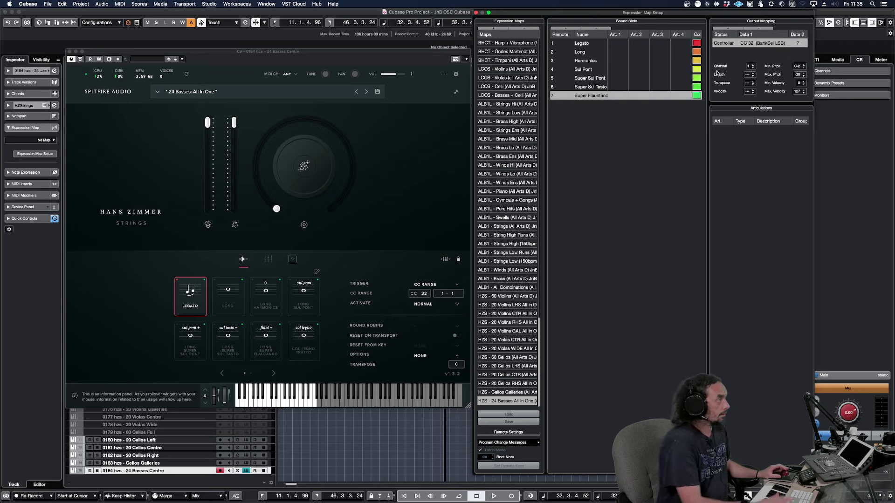
Check the output mapping of each of the seven sound slots, from Super Sul Tasto up to Legato and back to the last slot.
left_click(594, 87)
left_click(593, 78)
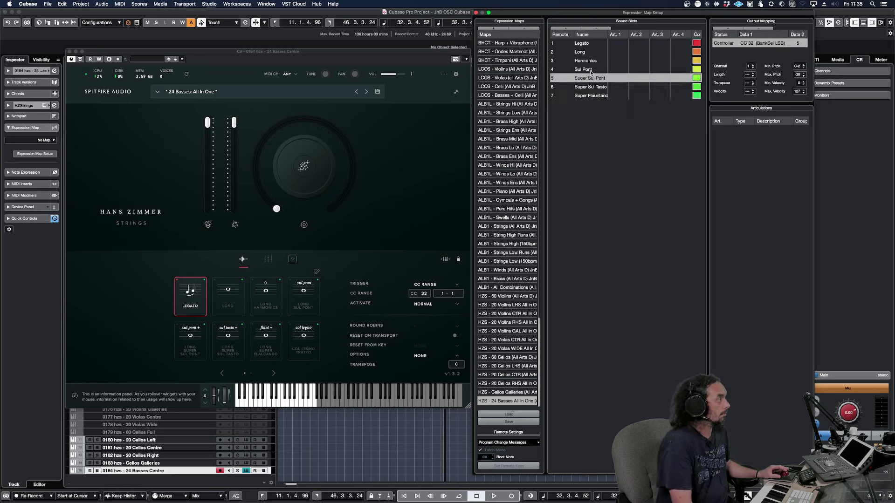
left_click(591, 69)
left_click(591, 61)
left_click(588, 51)
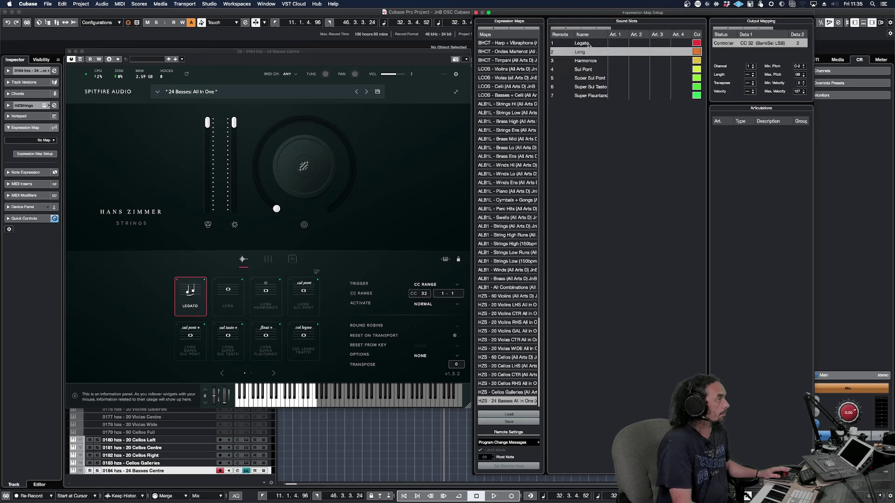
left_click(588, 44)
left_click(585, 97)
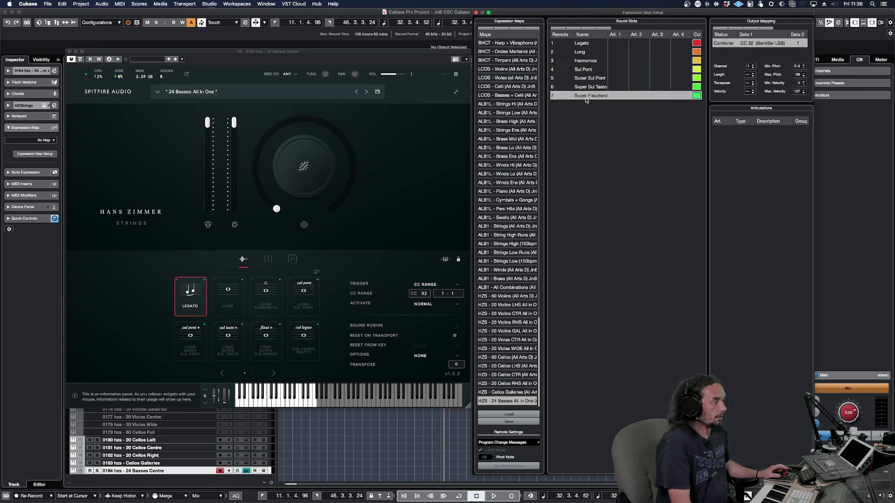
Add three new sound slots below the seven mapped ones for the patch's short techniques.
left_click(275, 374)
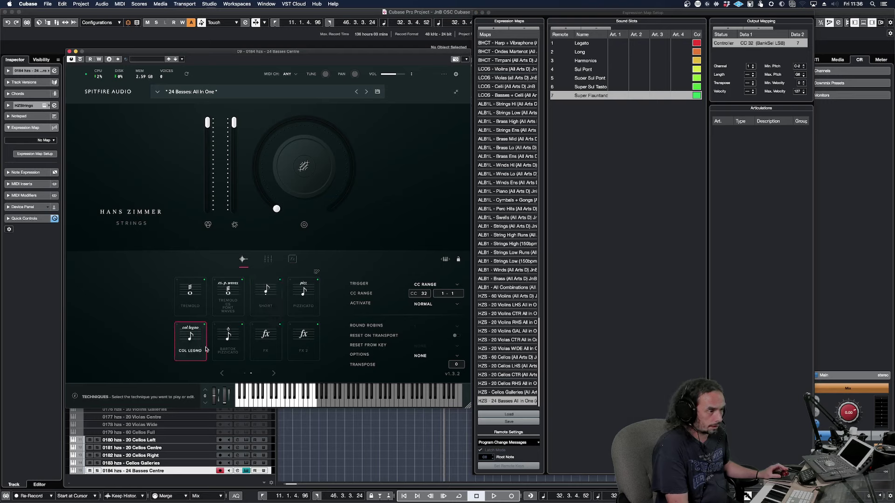
left_click(222, 375)
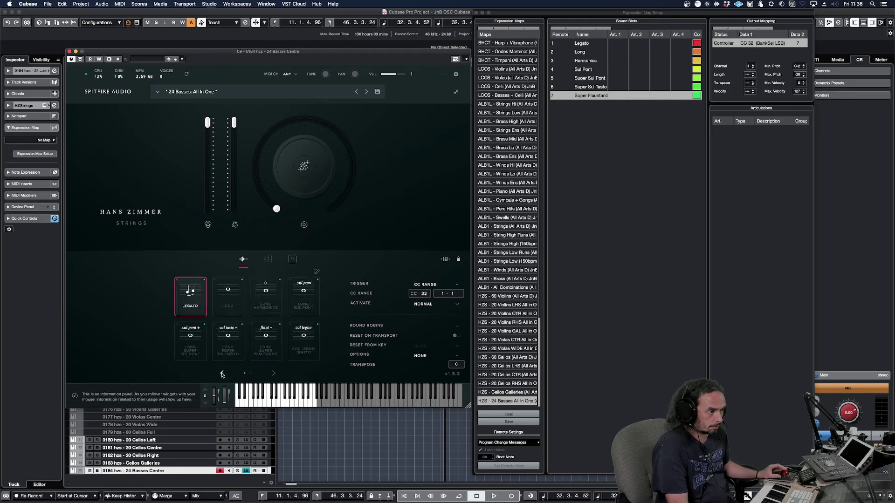
left_click(273, 375)
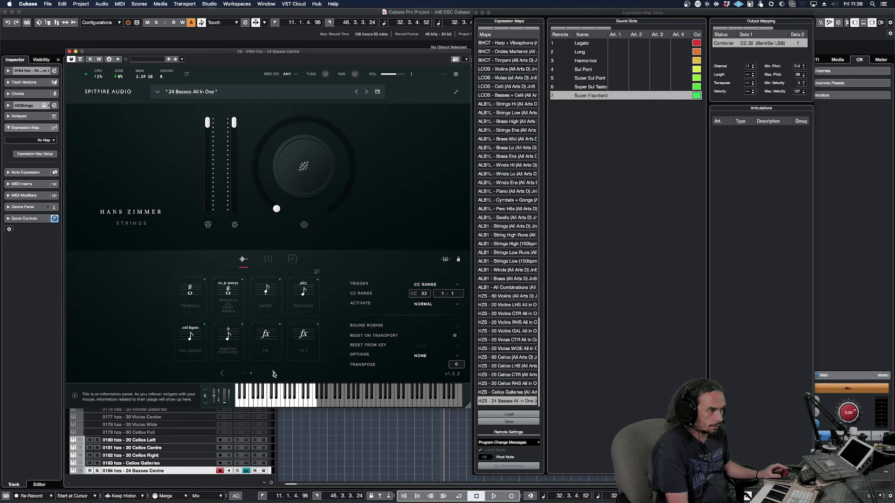
left_click(566, 29)
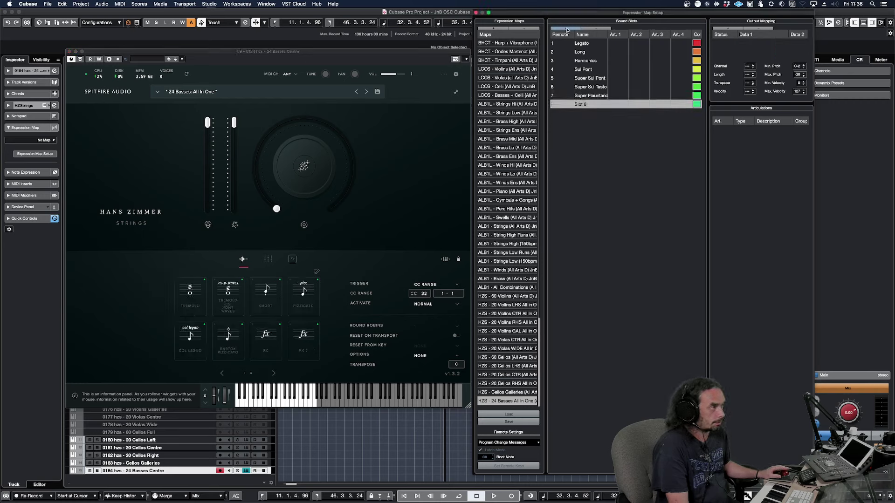
left_click(566, 29)
left_click(566, 29)
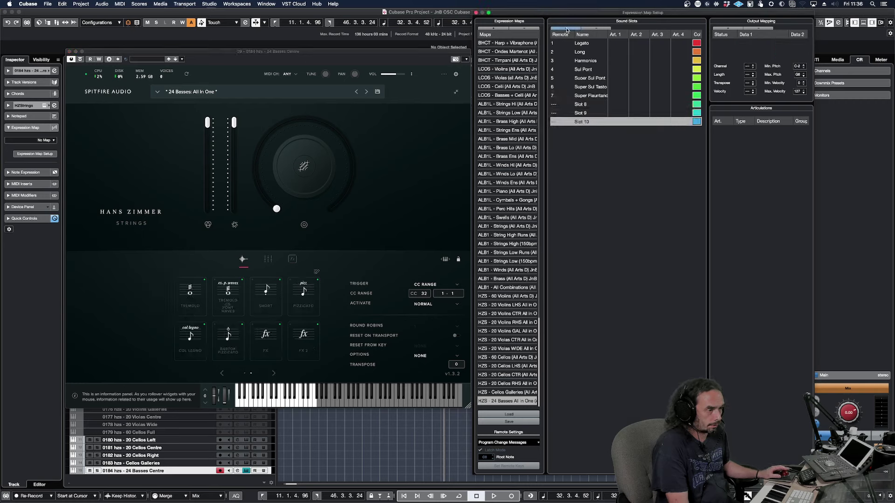
Name the three new sound slots Short, Pizz and Pizz Bartok.
left_click(586, 107)
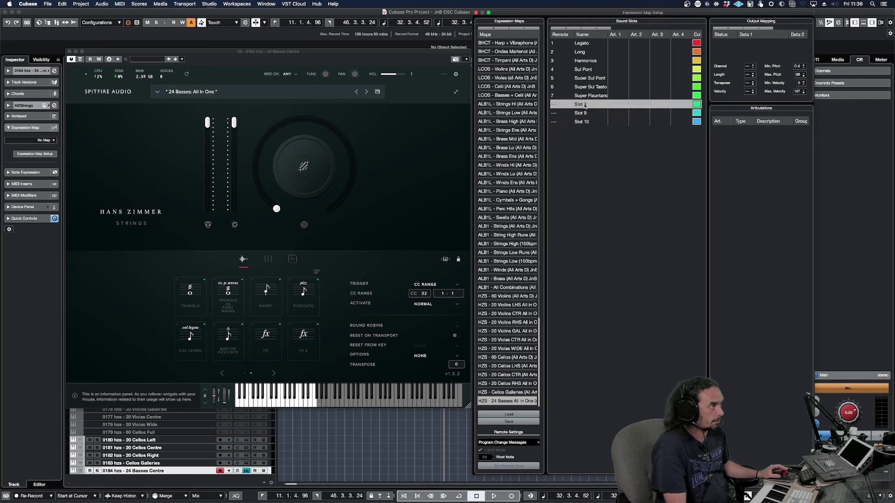
left_click(585, 107)
type("Short")
key("Return")
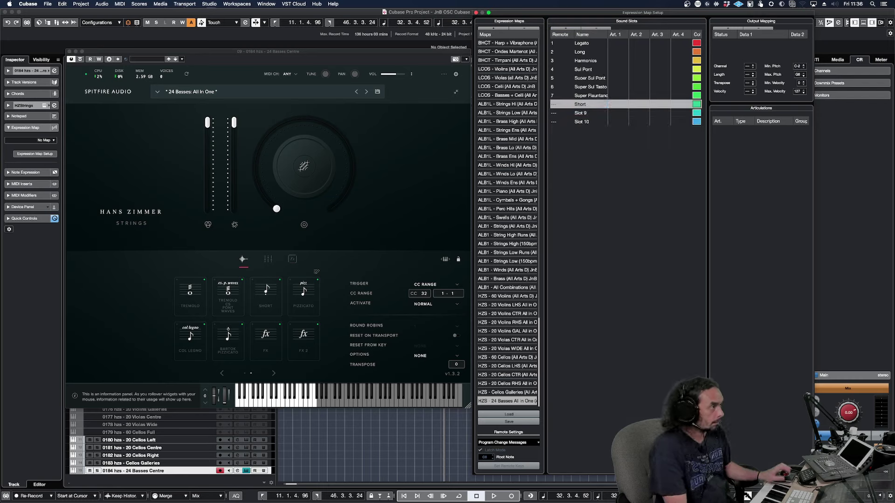
left_click(586, 113)
left_click(585, 114)
type("Pizz")
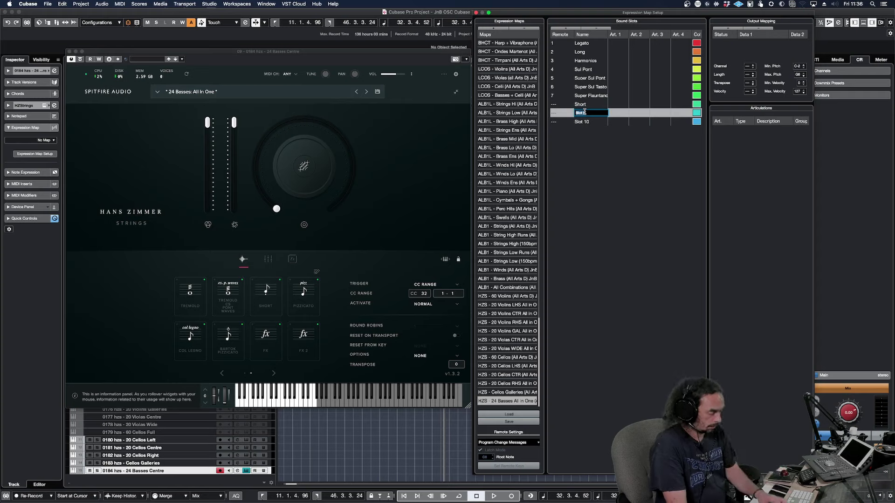
left_click(585, 122)
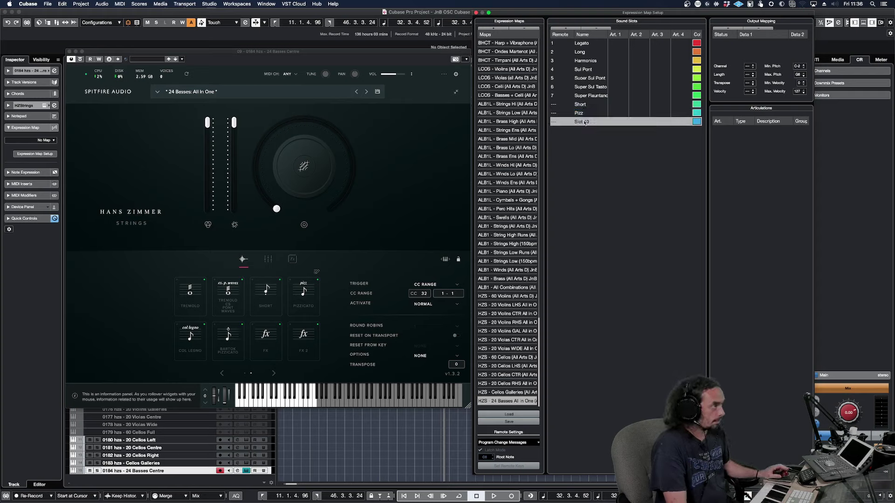
left_click(585, 122)
type("Pizz Bartok")
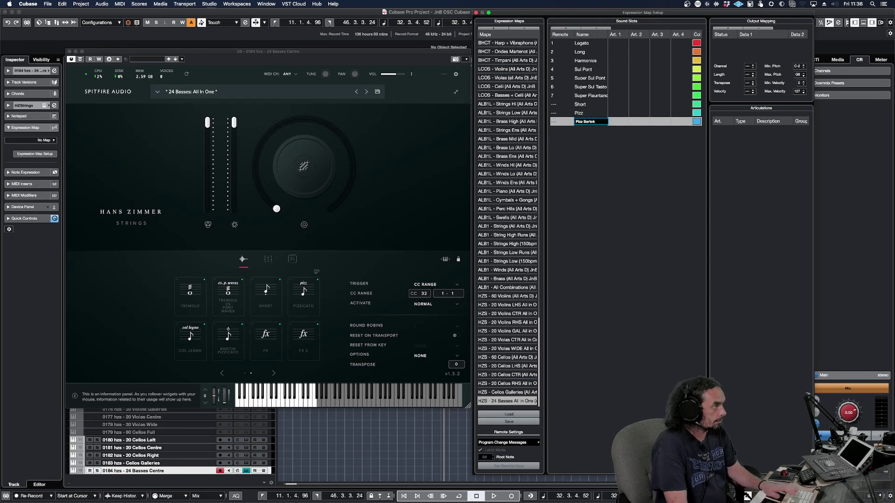
key("Return")
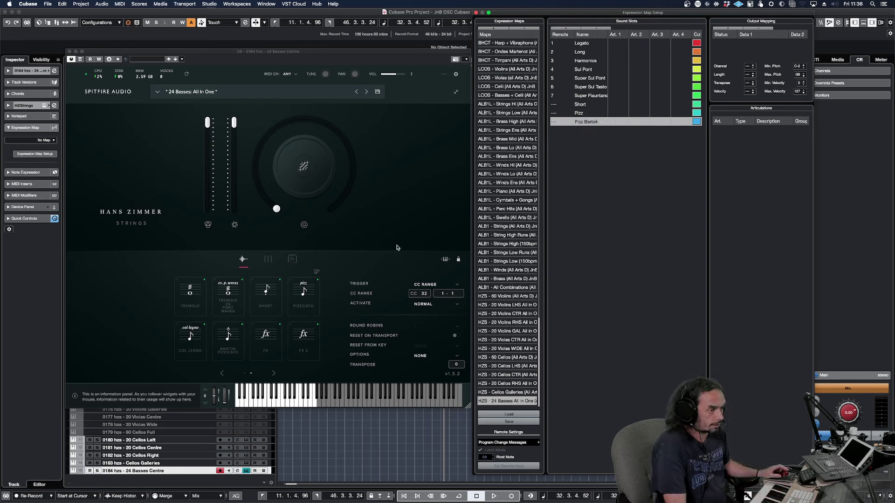
Add two more sound slots below Pizz Bartok and name them Col Legno and Col Tratto.
left_click(567, 29)
left_click(567, 29)
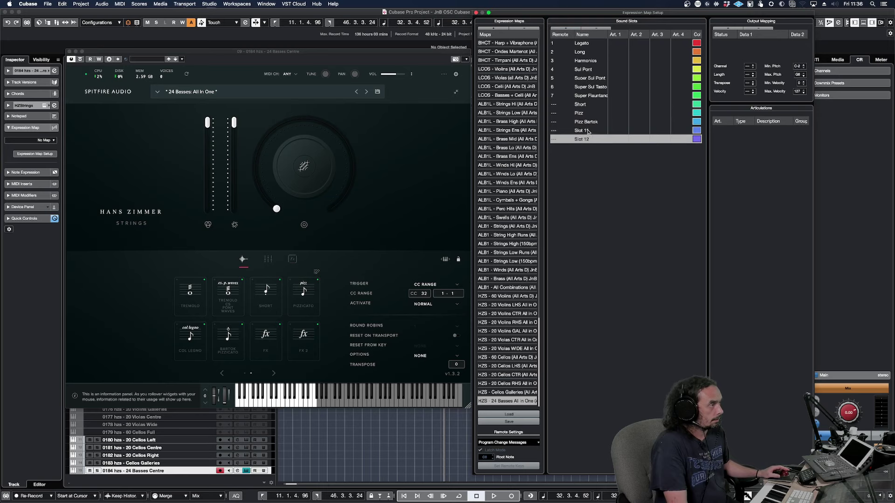
left_click(588, 132)
left_click(588, 132)
type("Col Legn")
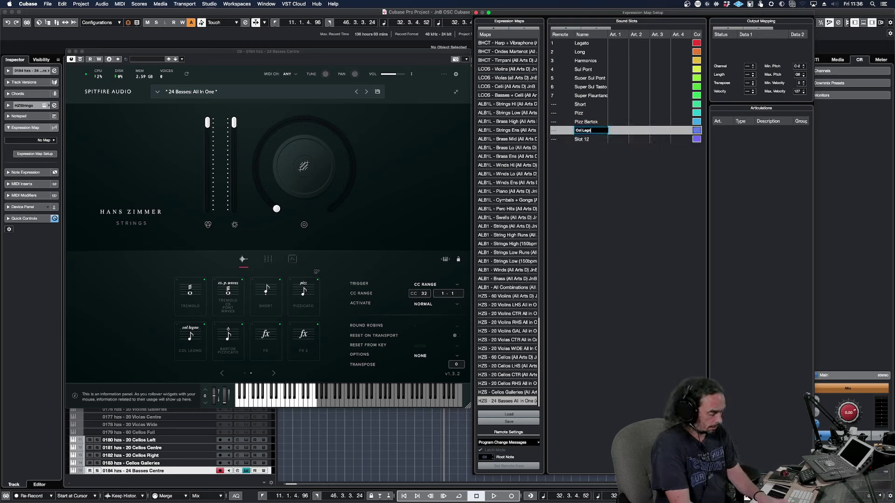
type("o")
key("Return")
double_click(587, 139)
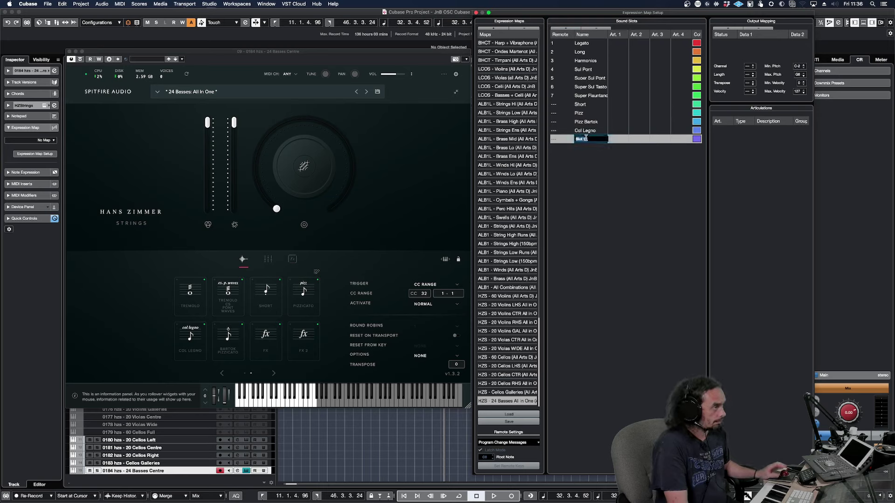
type("q")
type("ol Tratt")
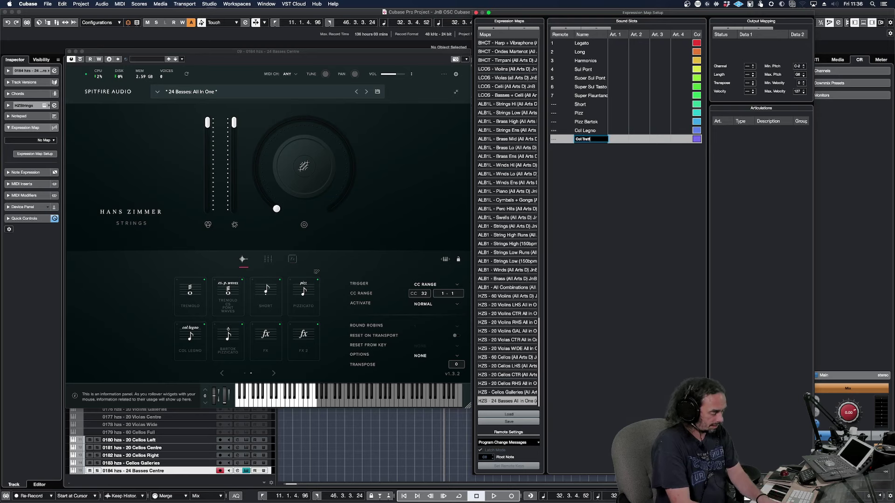
type("o")
key("Return")
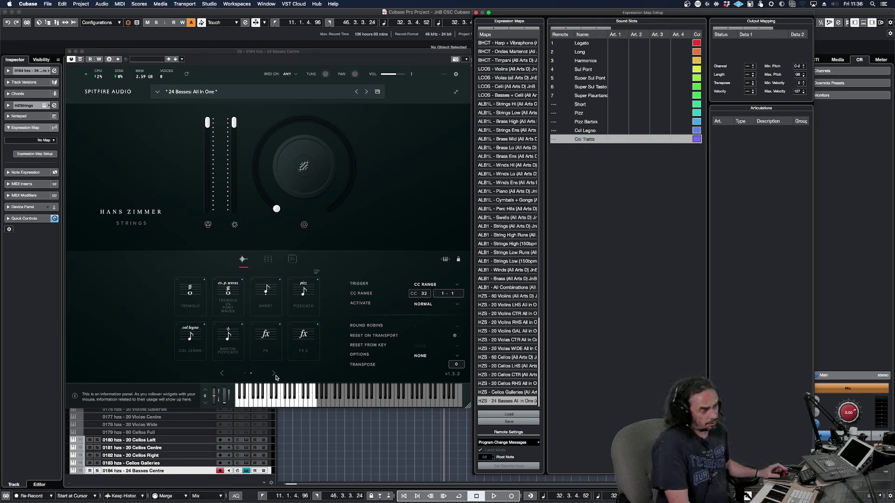
Compare both pages of the 24 Basses patch's techniques with the list of named sound slots.
left_click(224, 371)
left_click(223, 371)
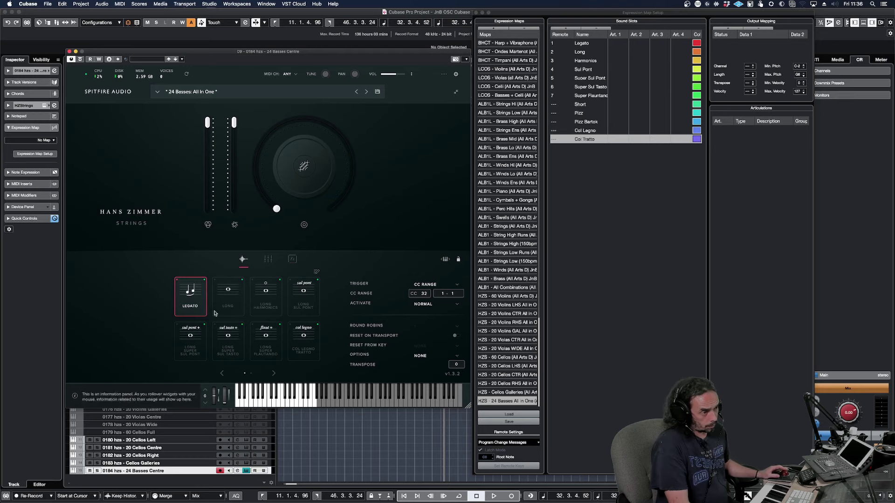
left_click(274, 374)
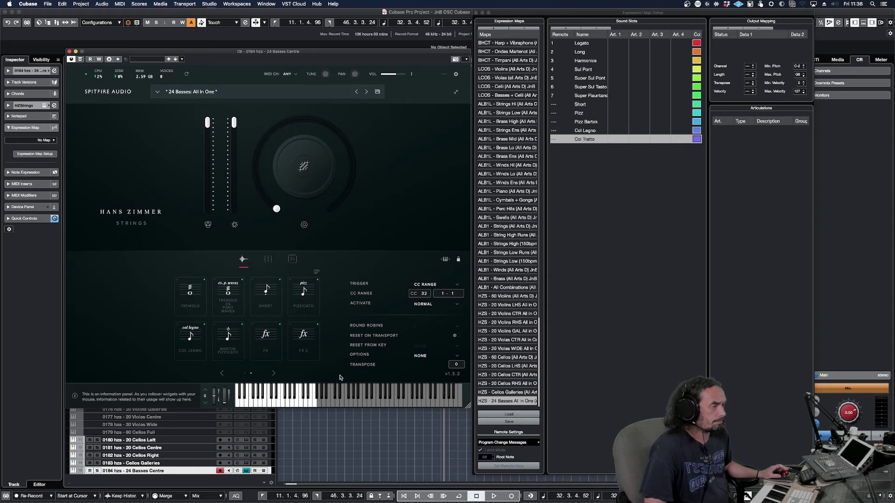
left_click(222, 373)
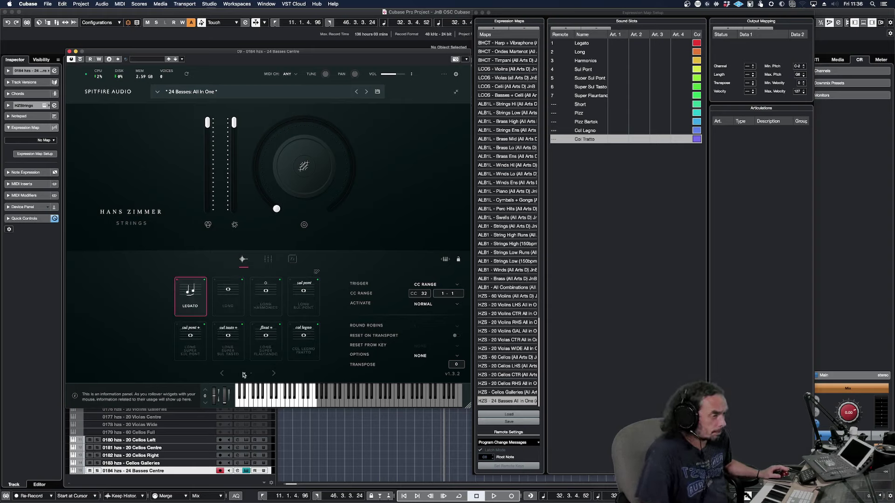
left_click(274, 373)
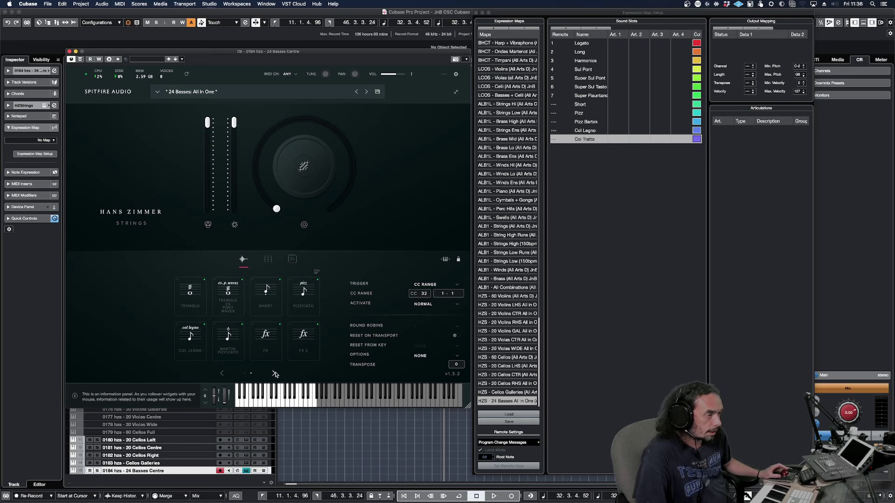
Check both pages of the patch's techniques, add a sound slot below Col Tratto and name it Tremolo.
left_click(224, 374)
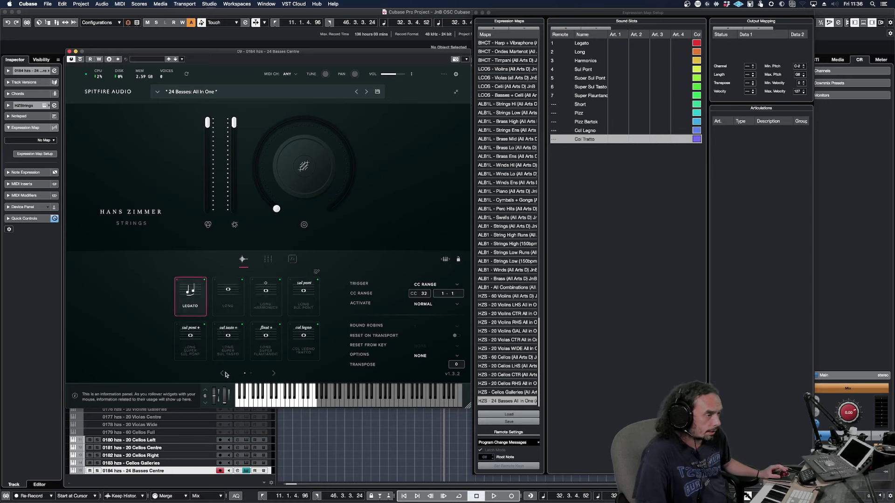
left_click(274, 374)
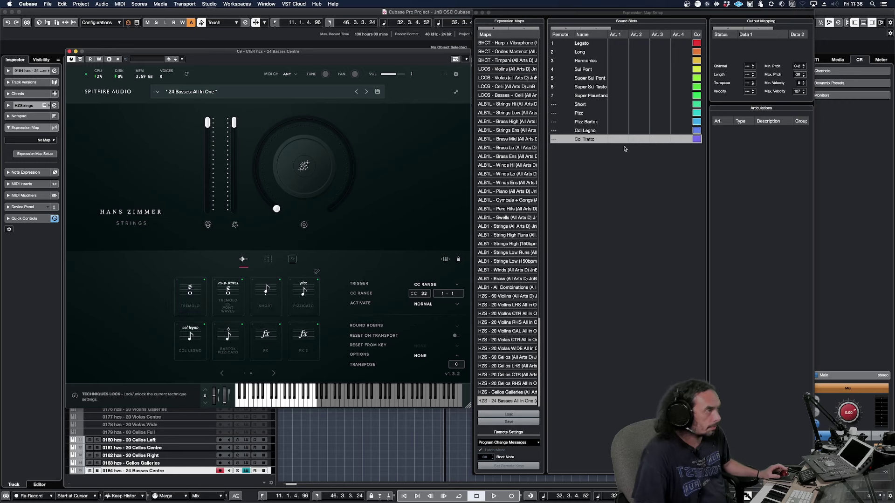
left_click(565, 28)
left_click(565, 28)
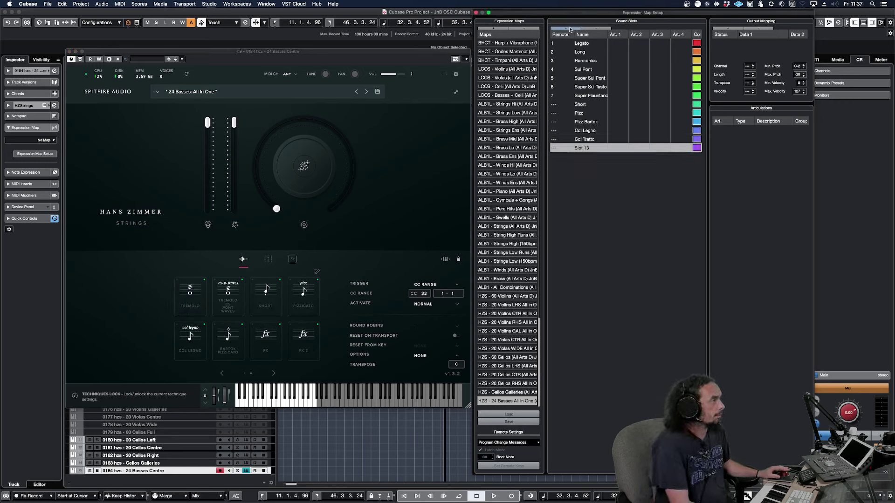
double_click(581, 148)
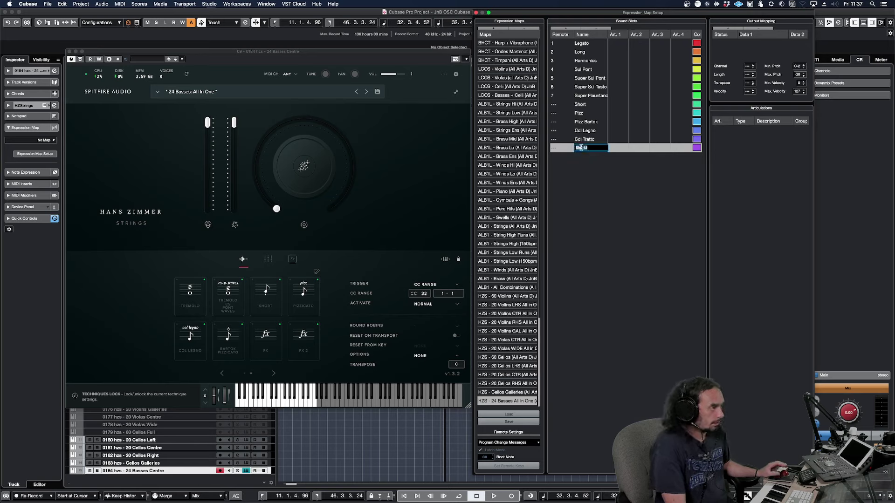
type("Tremo")
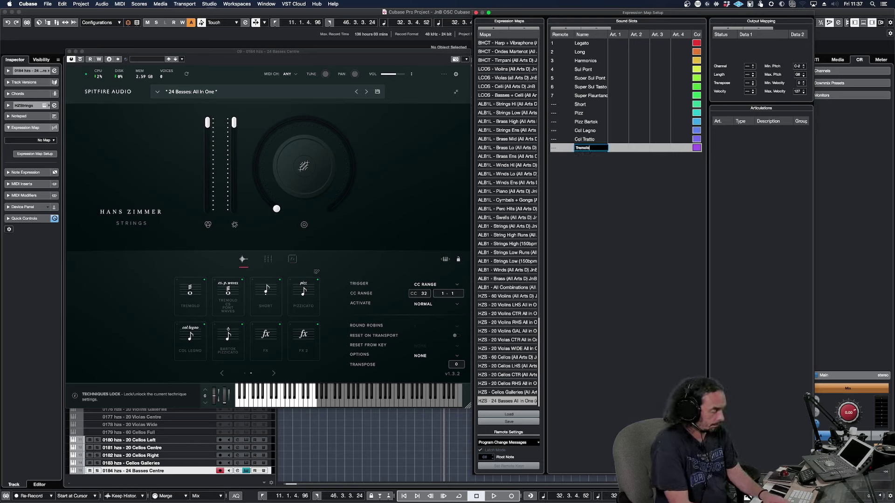
type("lo")
key("Return")
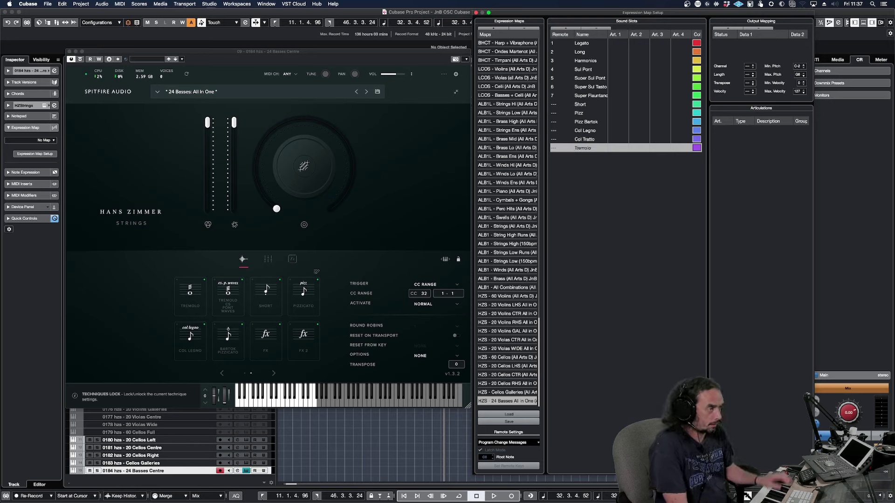
Add three more sound slots below Tremolo and name the first of them Trem CS Pont W.
left_click(576, 28)
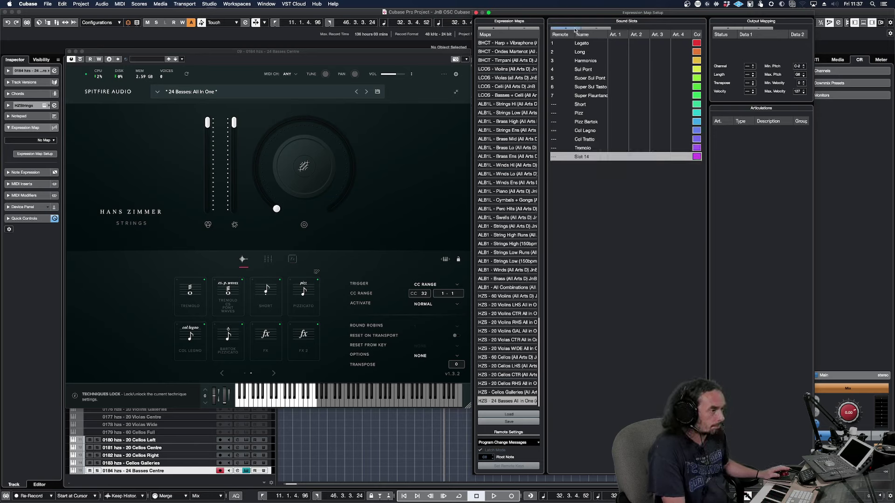
left_click(575, 29)
left_click(576, 29)
double_click(580, 157)
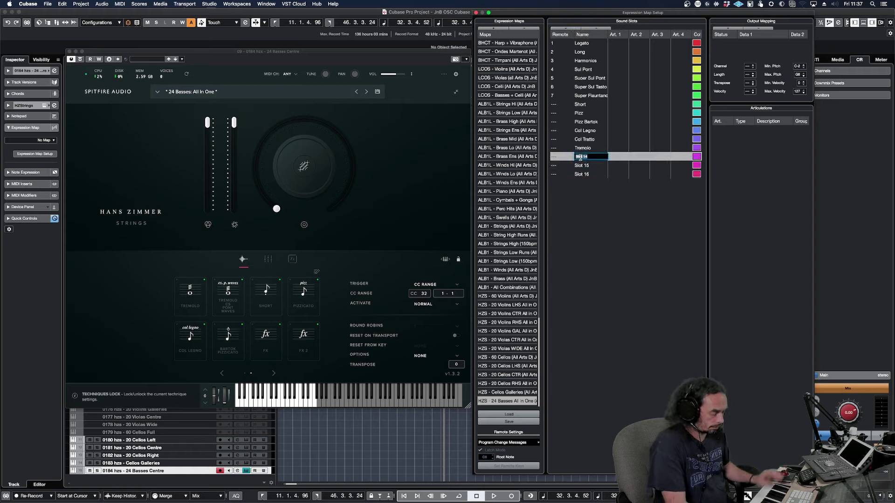
type("Trem CS Pon")
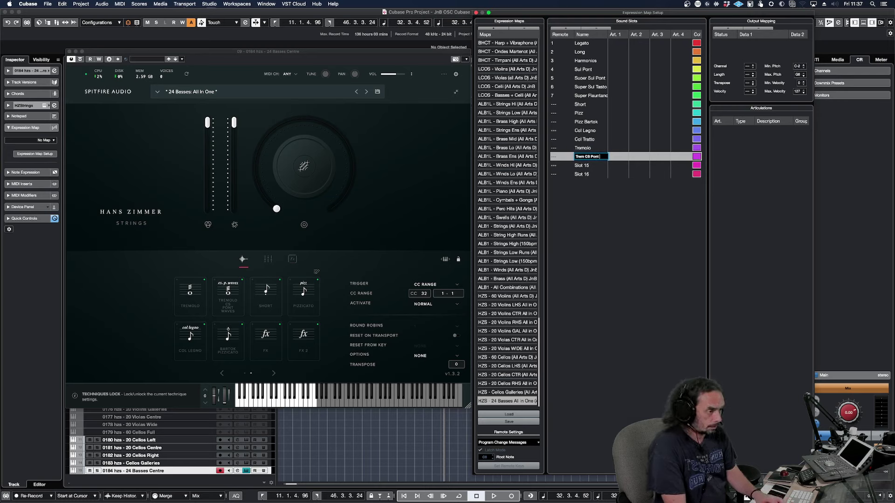
key("Return")
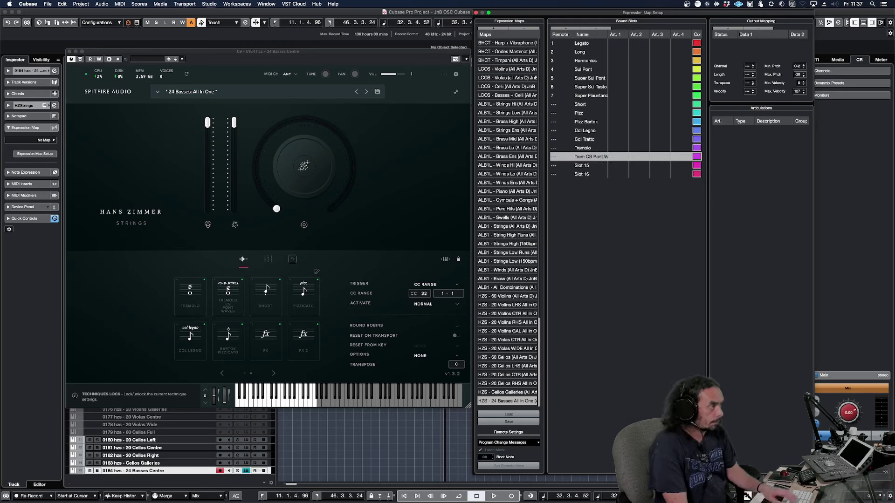
Name the last two sound slots FX and FX 2.
double_click(580, 165)
type("FX")
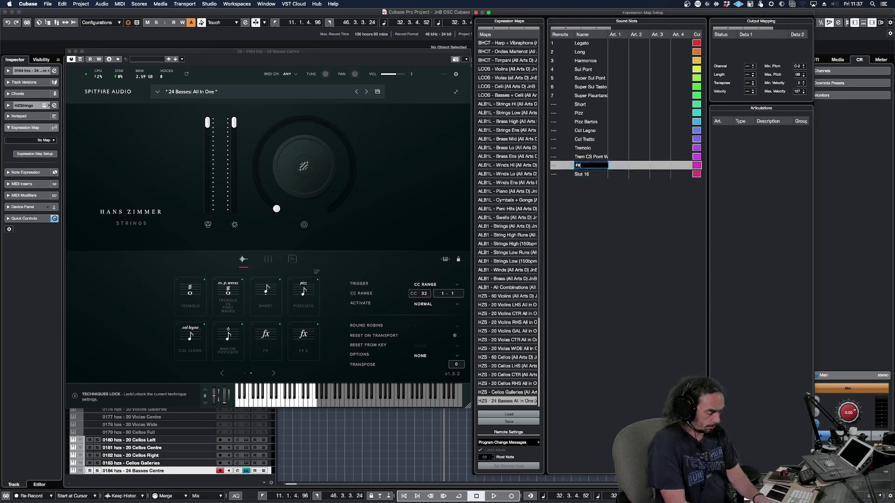
key("Return")
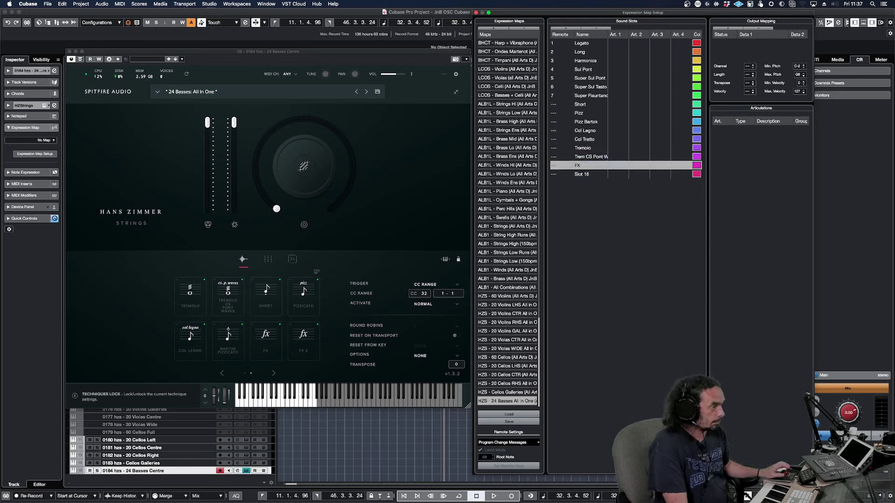
double_click(604, 175)
type("FX 2")
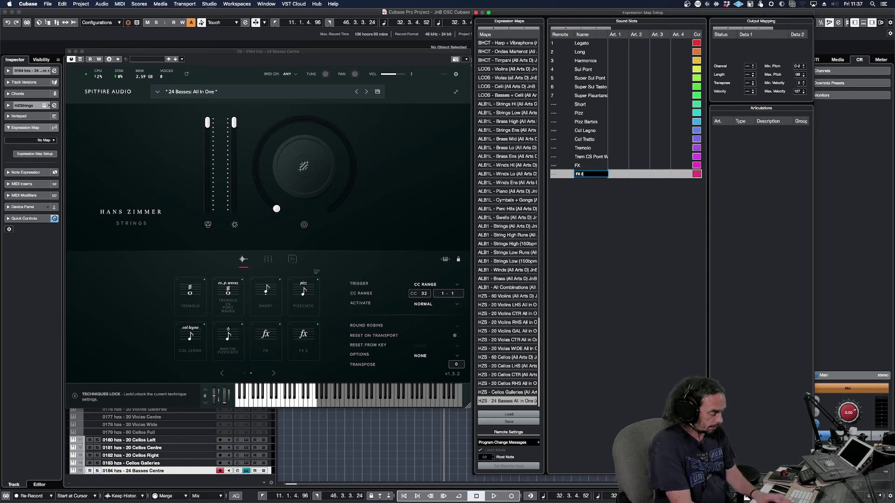
key("Return")
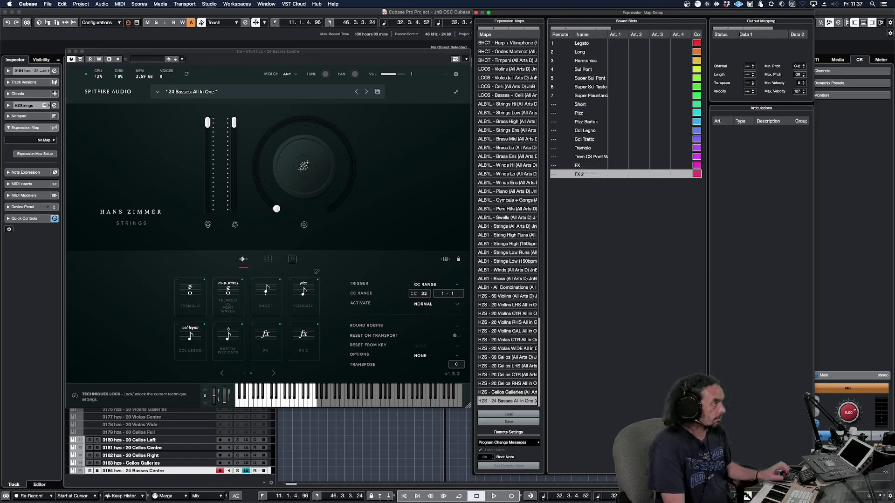
Try Key Switches as the map's remote setting and restore Program Change Messages.
left_click(564, 44)
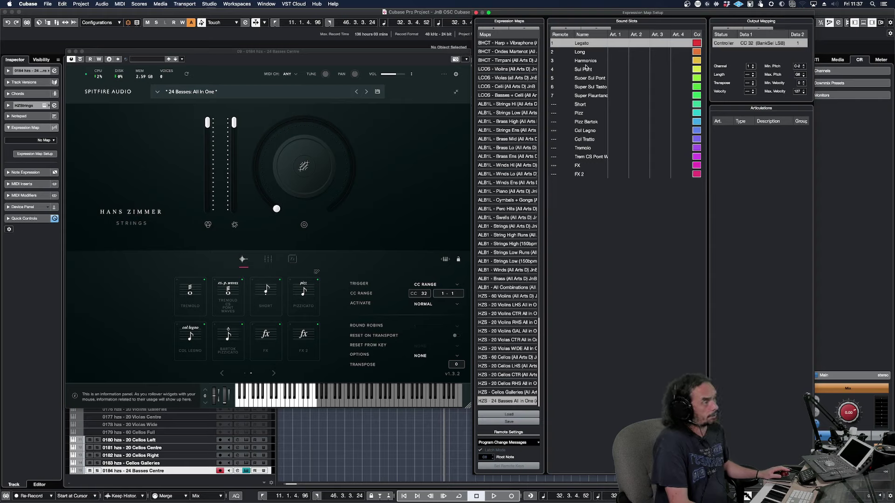
left_click(506, 444)
left_click(516, 435)
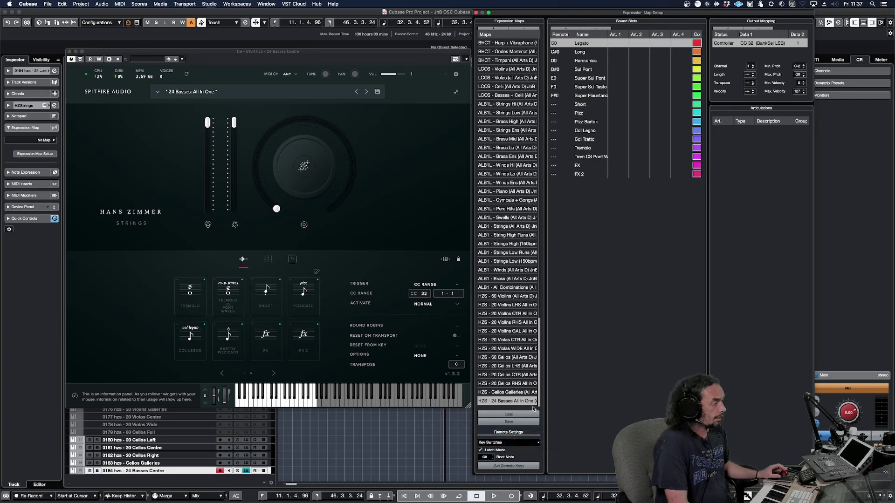
left_click(523, 442)
left_click(520, 449)
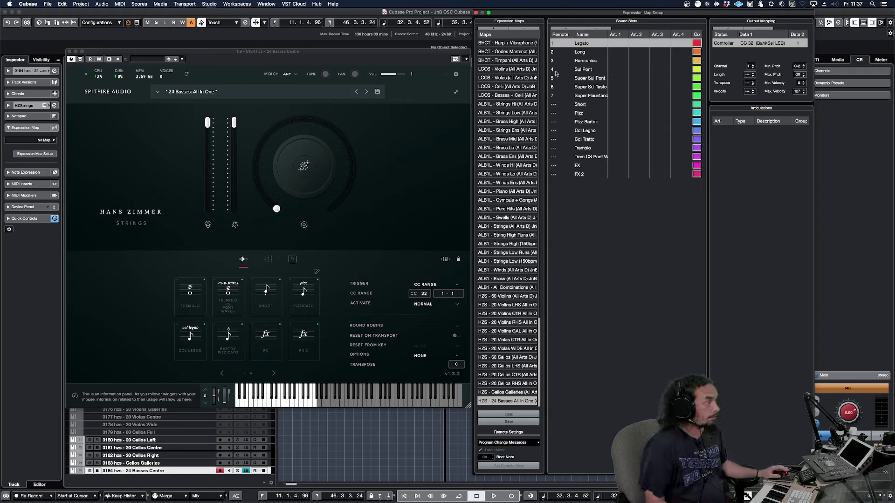
Assign remote numbers 8, 9 and 10 to the Short, Pizz and Pizz Bartok slots.
type("8")
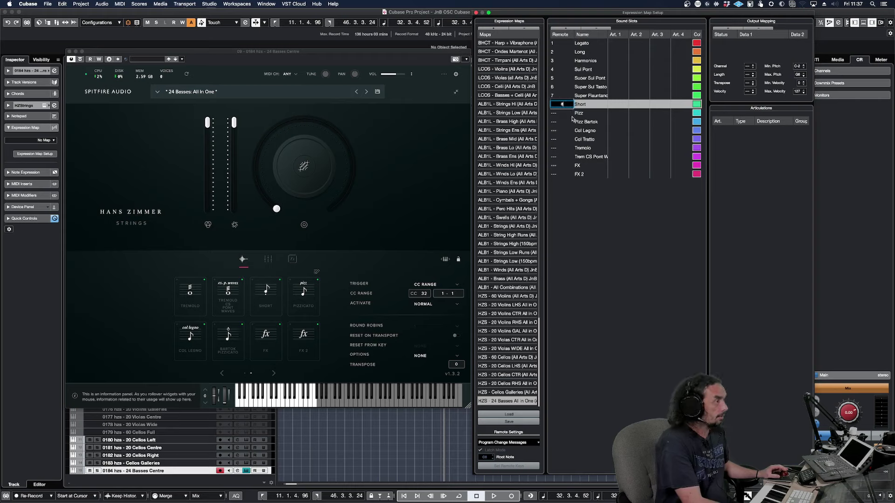
double_click(562, 113)
type("9")
double_click(561, 122)
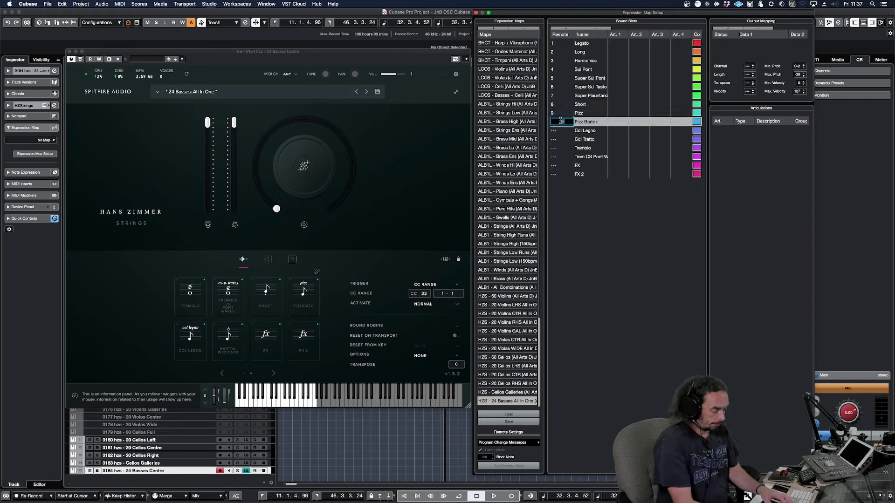
type("10")
key("Return")
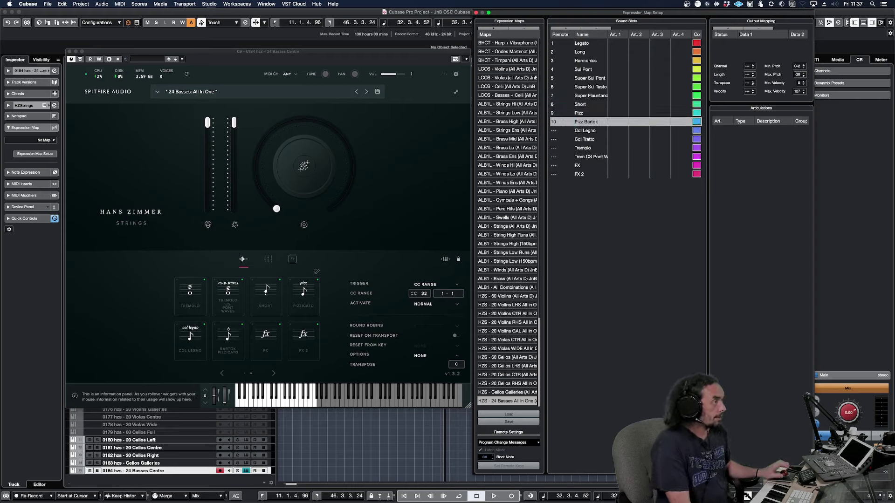
Assign remote numbers 11, 12 and 13 to the Col Legno, Col Tratto and Tremolo slots.
double_click(555, 131)
type("11")
double_click(555, 140)
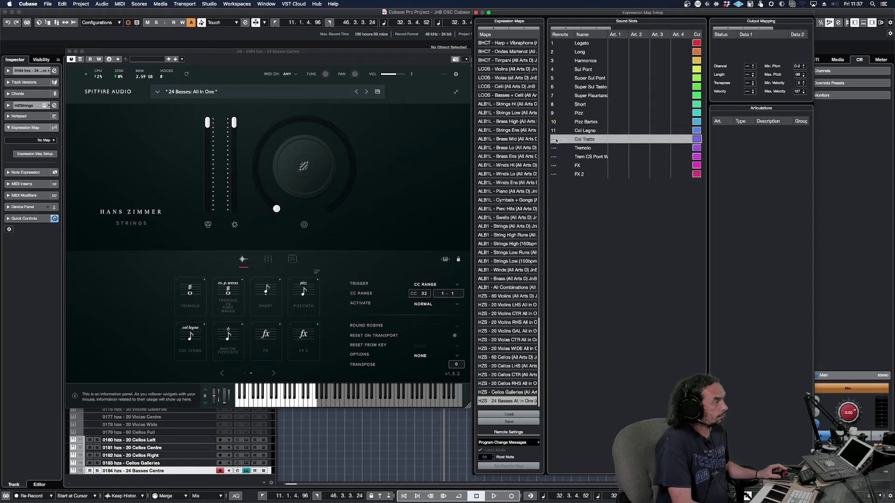
type("12")
double_click(557, 149)
type("1")
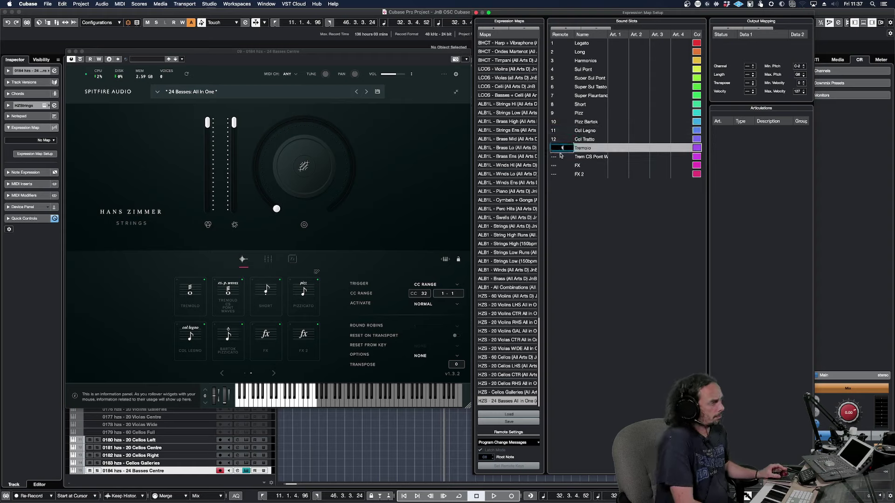
type("3")
Assign remote numbers 14, 15 and 16 to the Trem CS Pont W, FX and FX 2 slots.
double_click(556, 157)
type("14")
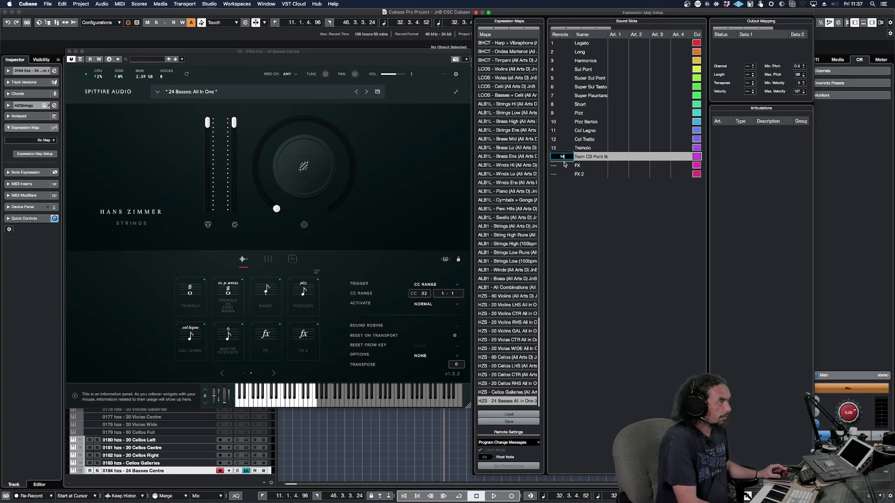
double_click(562, 166)
type("1")
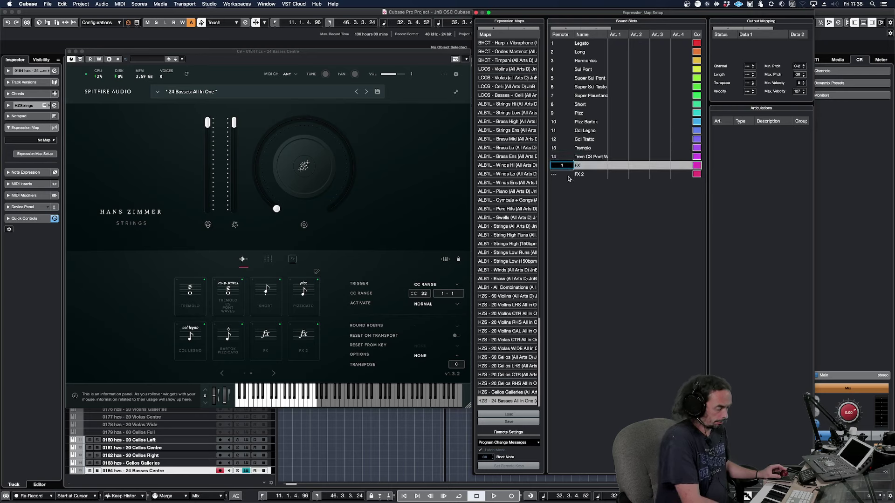
type("5")
double_click(563, 173)
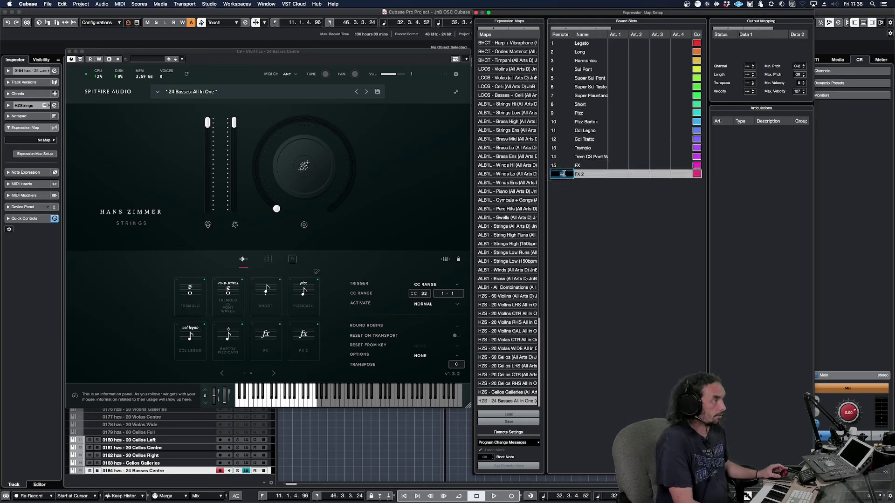
type("16")
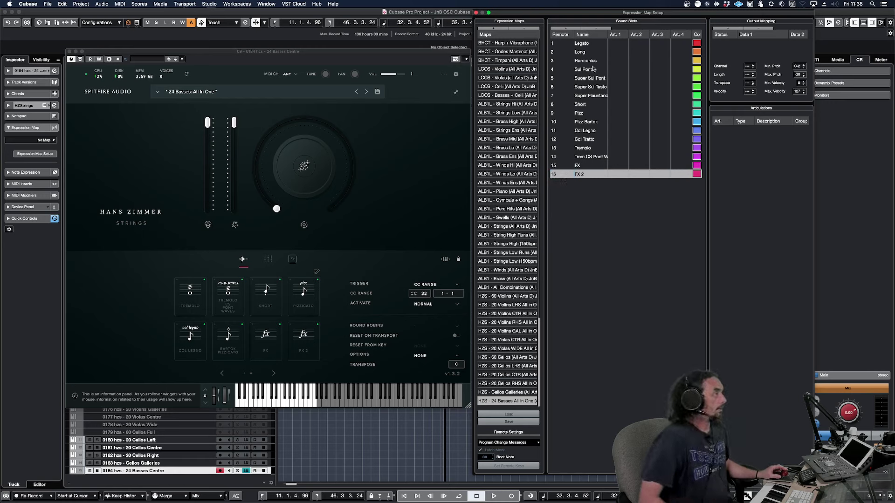
Review the output mappings of the earlier slots and add an output mapping entry to every slot from Short to FX 2.
left_click(583, 43)
left_click(592, 69)
left_click(592, 78)
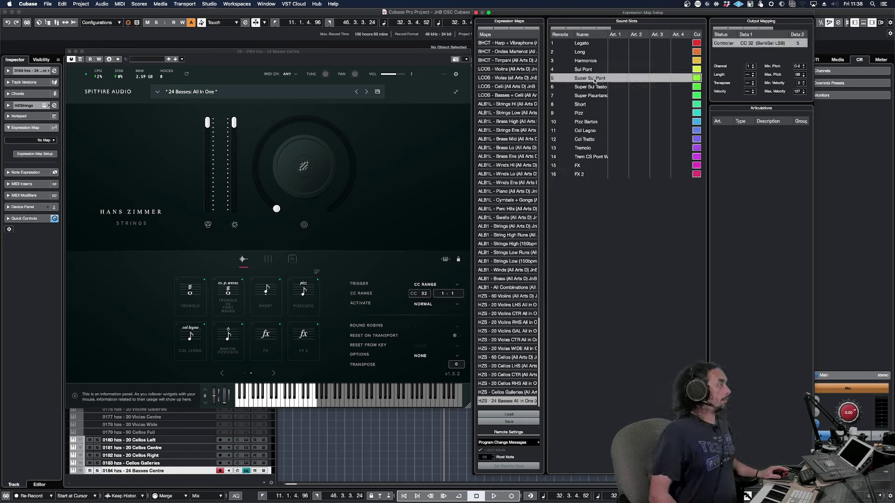
left_click(593, 87)
left_click(593, 96)
left_click(591, 103)
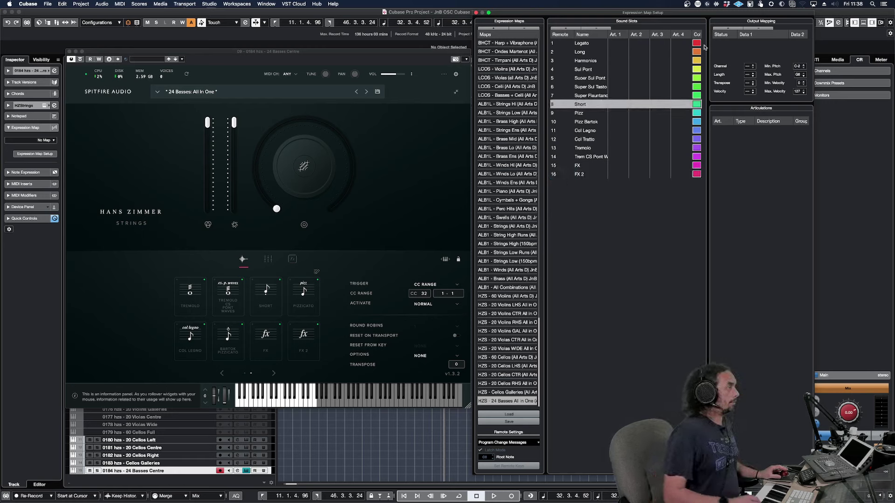
left_click(729, 29)
key("Down")
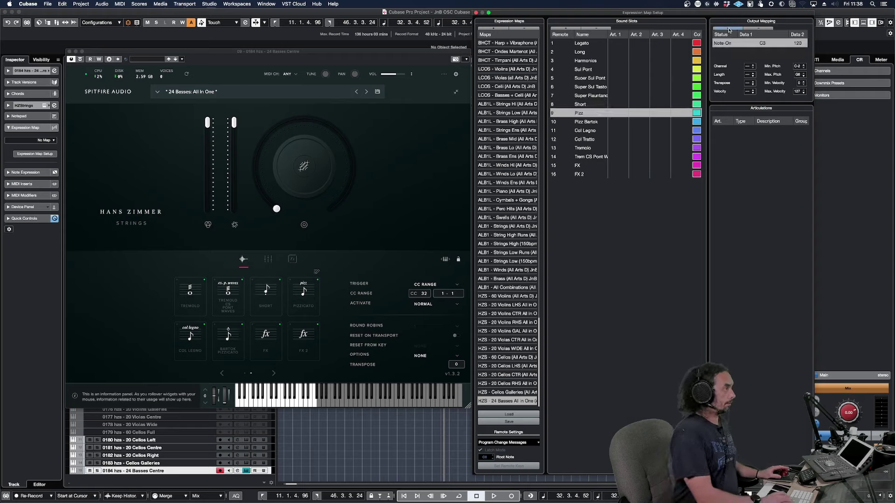
key("Down")
key("Down")
key("Down")
key("Down")
key("Down")
key("Down")
key("Down")
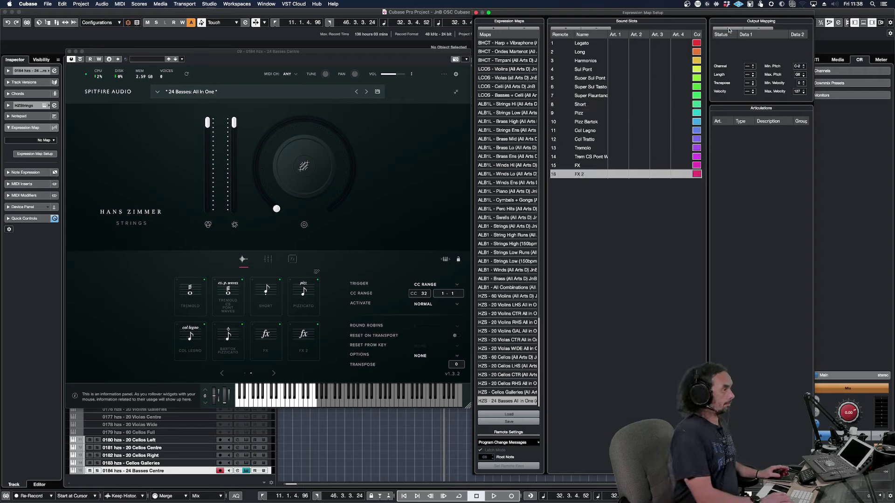
left_click(729, 29)
Set the output channel to 1 for each sound slot from Short to FX 2.
key("Up")
key("Up")
key("Up")
key("Up")
key("Up")
key("Up")
key("Up")
key("Up")
key("Up")
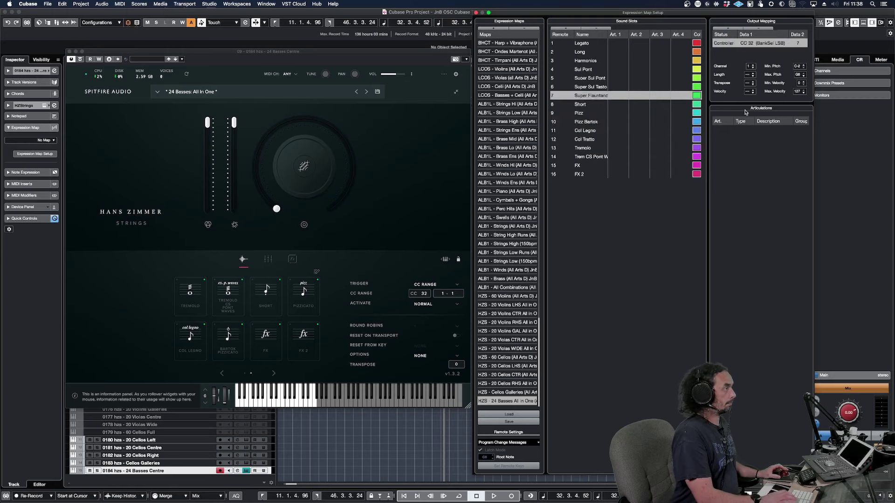
key("Down")
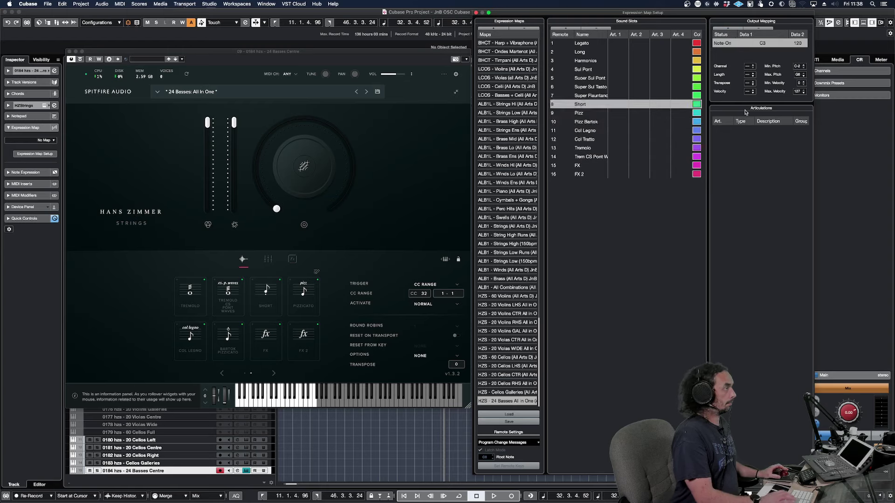
key("Down")
key("Down")
key("Down")
key("Down")
left_click(754, 66)
key("Down")
key("Down")
key("Down")
key("Down")
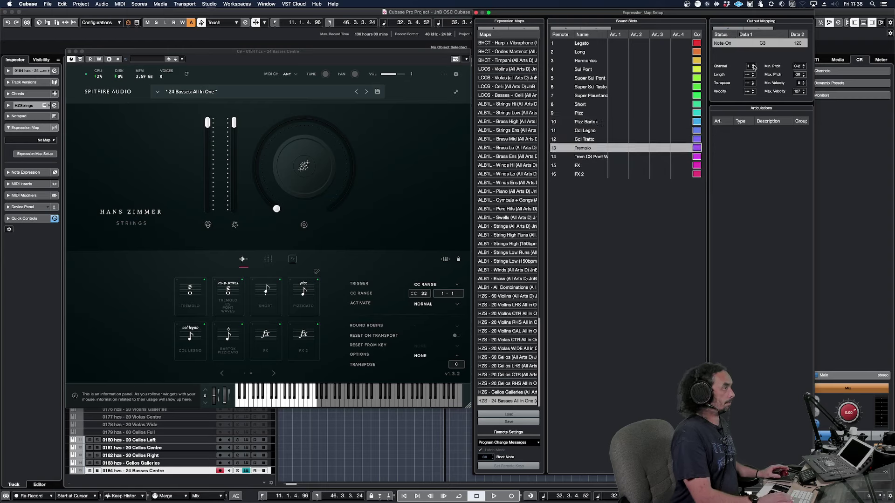
Map the Short slot's output to controller CC 32 with value 8.
key("Up")
key("Up")
key("Up")
key("Up")
key("Up")
key("Up")
key("Up")
key("Up")
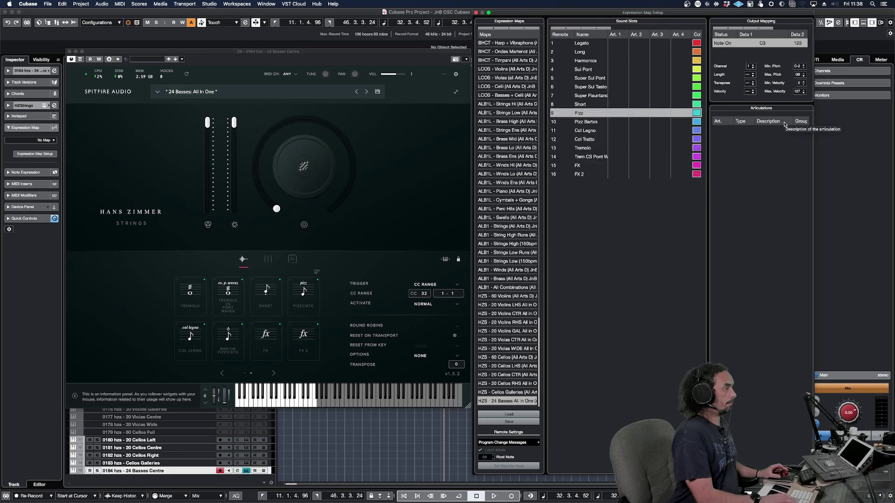
left_click(730, 43)
left_click(723, 48)
left_click(754, 43)
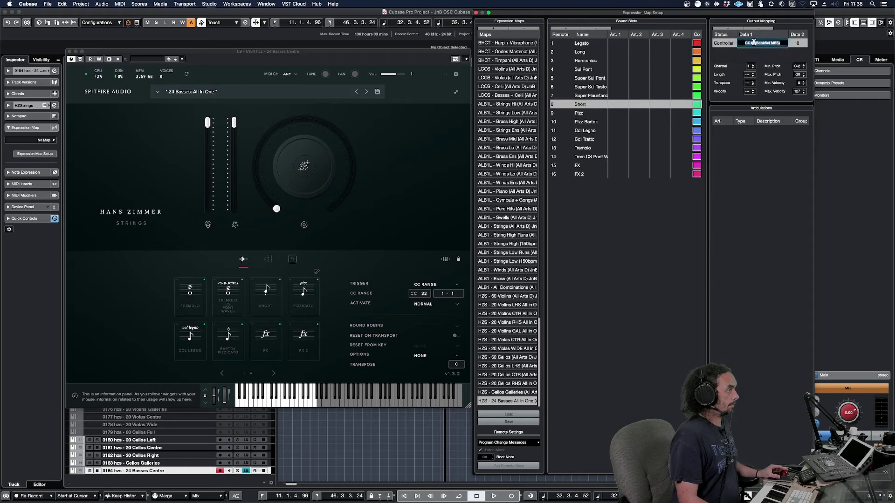
type("32")
key("Tab")
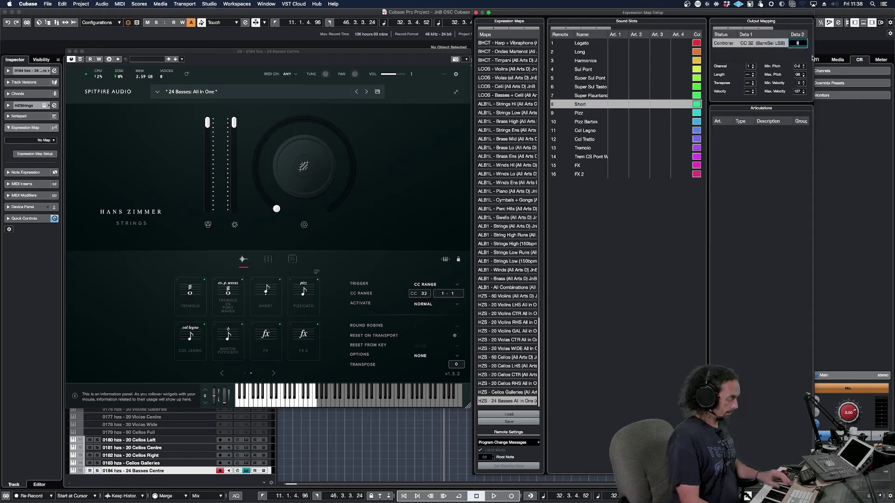
type("8")
key("Return")
Change the Pizz slot's output mapping to controller CC 32 with value 9.
left_click(608, 113)
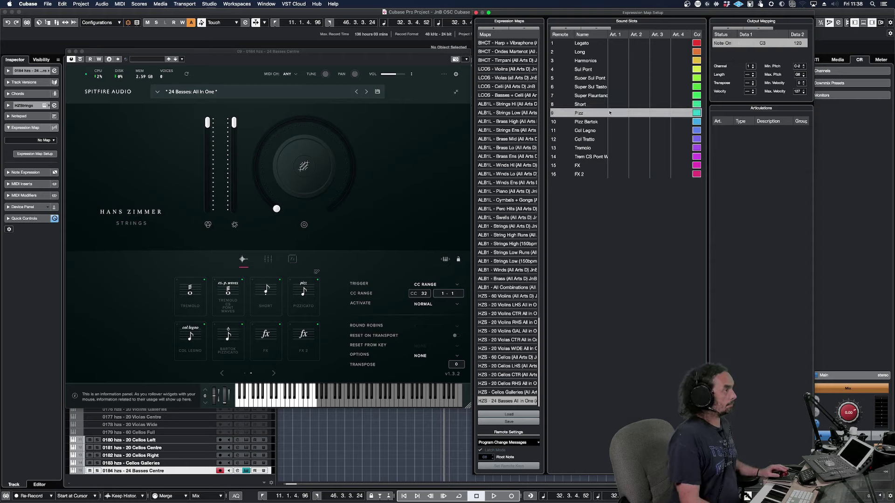
left_click(724, 44)
left_click(730, 55)
double_click(787, 43)
type("32")
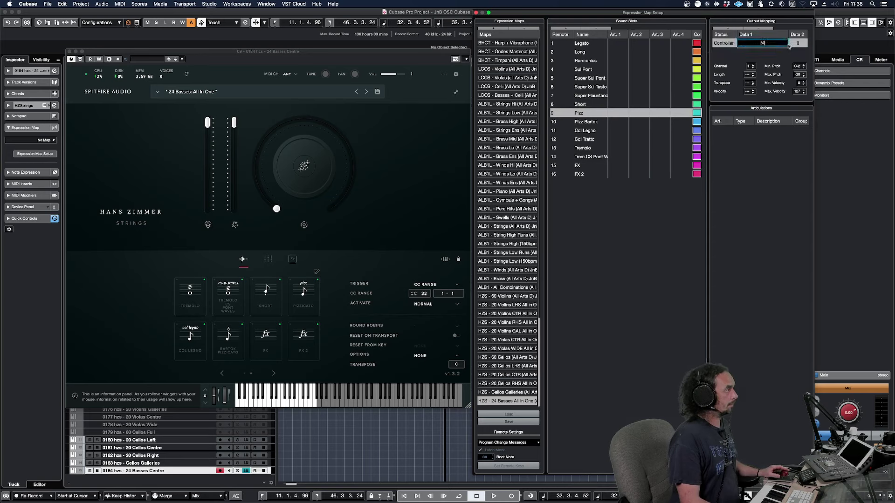
double_click(797, 43)
type("9")
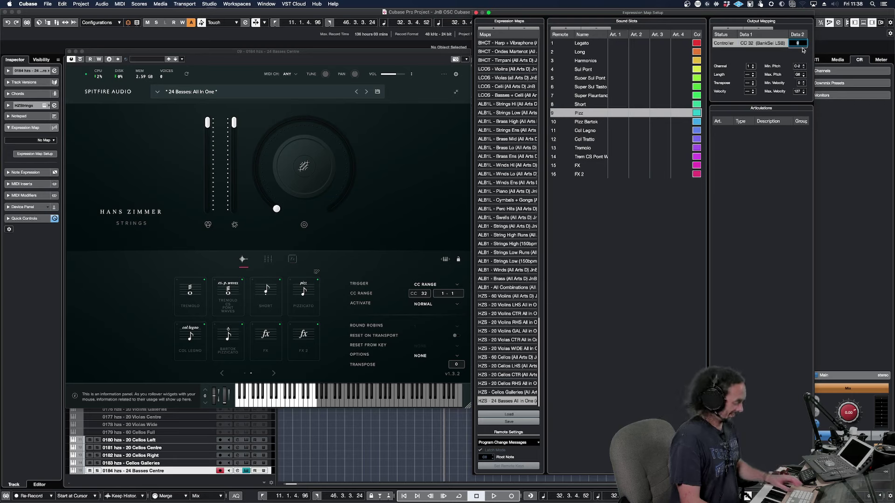
key("Return")
Change the Pizz Bartok slot's output mapping to controller CC 32 with value 10.
left_click(592, 122)
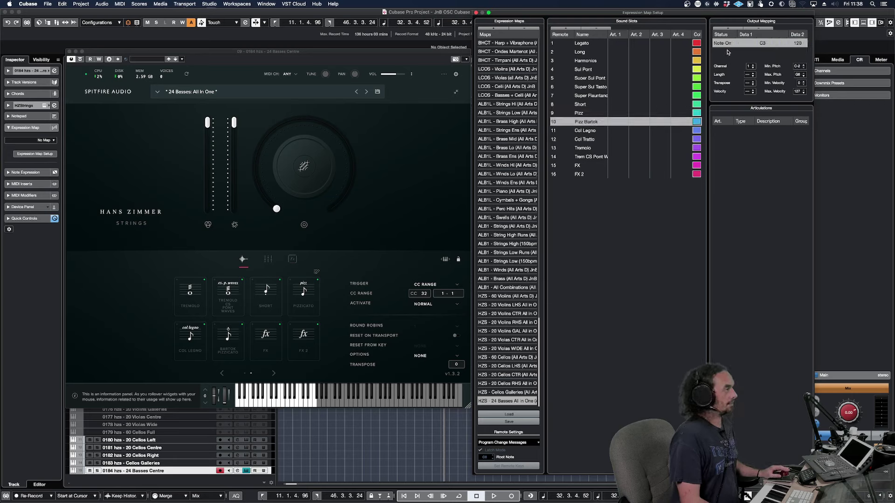
left_click(728, 43)
left_click(728, 57)
double_click(762, 44)
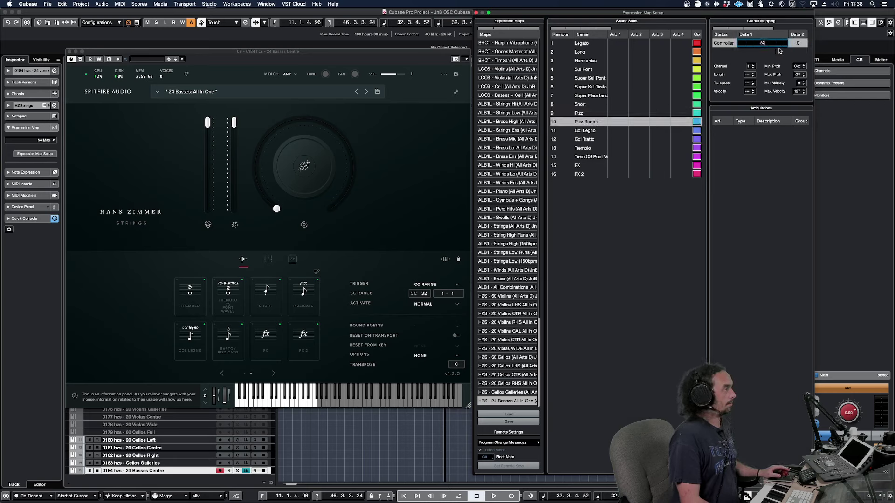
key("Tab")
type("10")
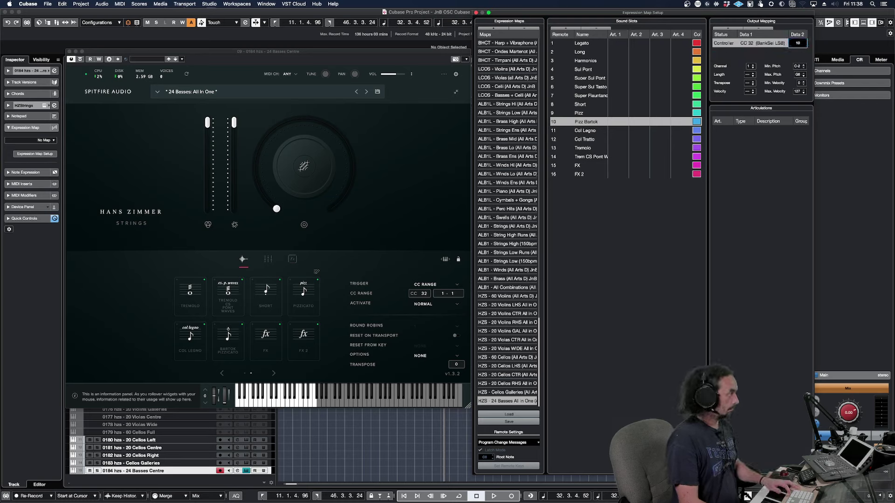
key("Return")
Change the Col Legno slot's output mapping to controller CC 32 with value 11.
left_click(594, 133)
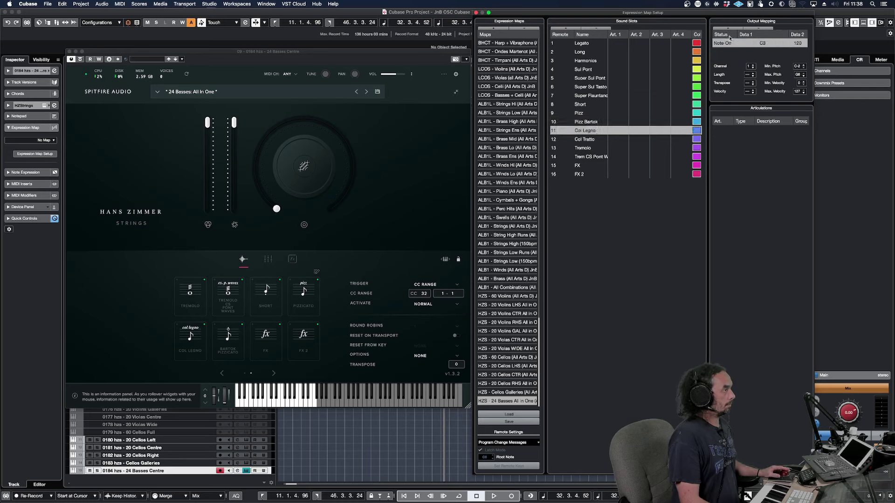
left_click(728, 44)
left_click(728, 57)
double_click(767, 43)
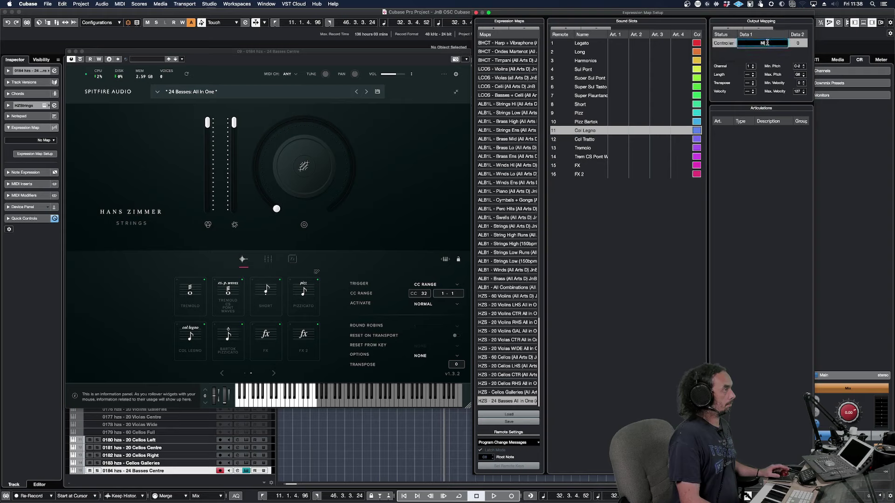
double_click(801, 44)
type("11")
key("Return")
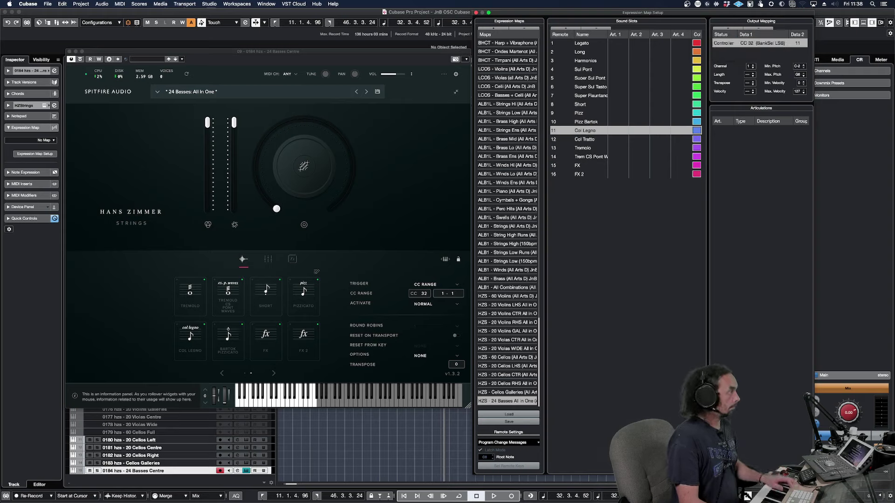
Change the Col Tratto slot's output mapping to controller CC 32 with value 12.
left_click(579, 138)
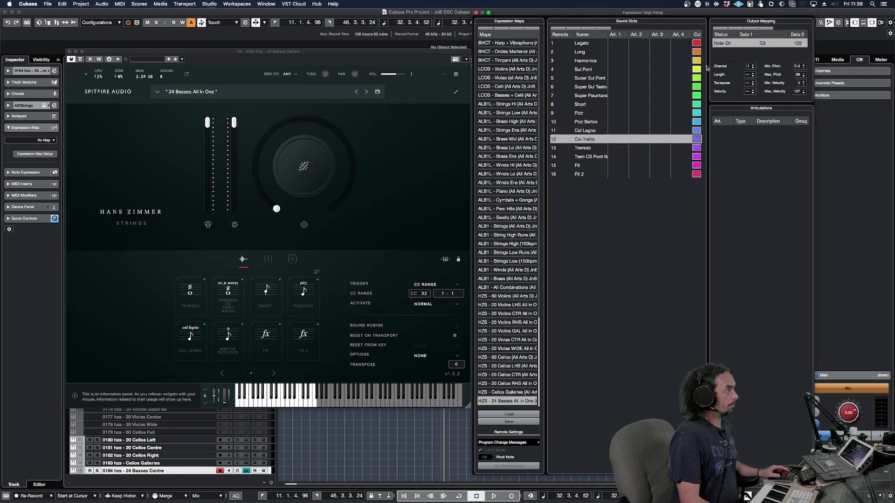
double_click(587, 139)
key("Return")
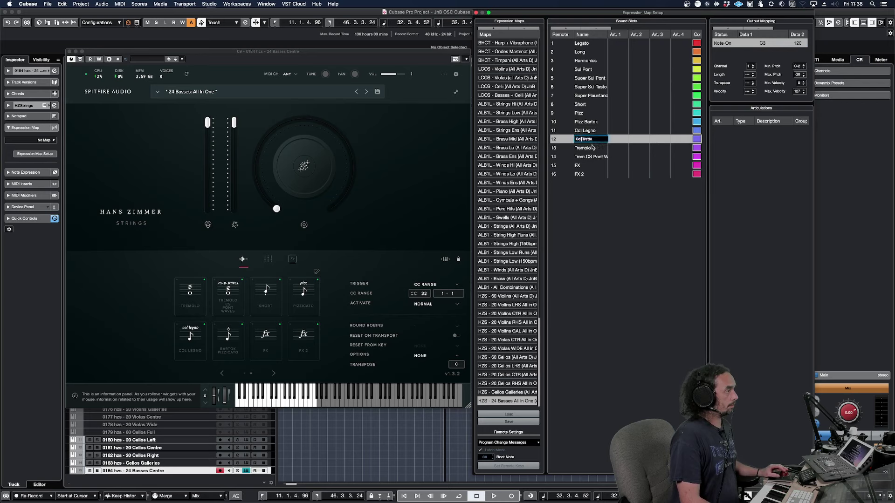
left_click(590, 148)
left_click(586, 140)
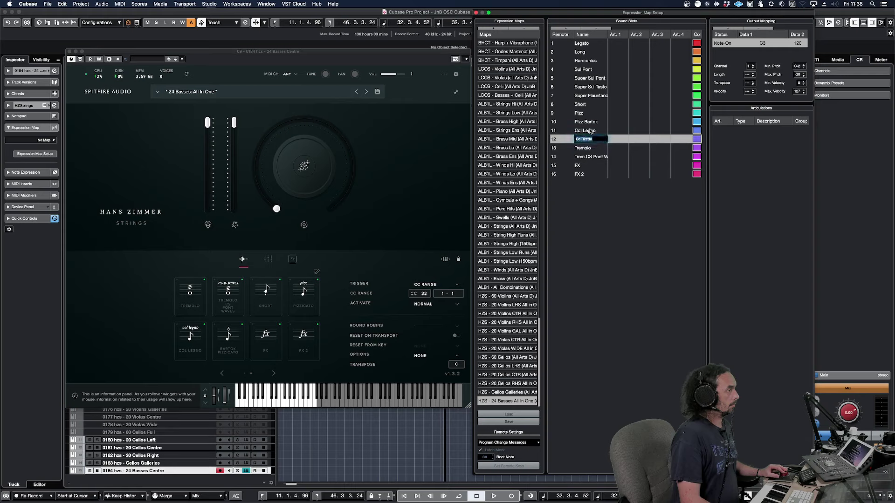
left_click(720, 43)
left_click(723, 49)
left_click(800, 43)
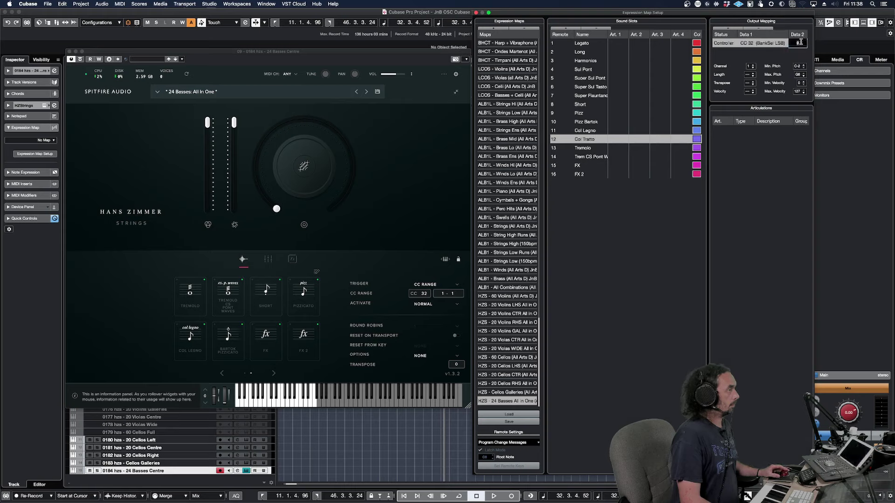
type("12")
key("Return")
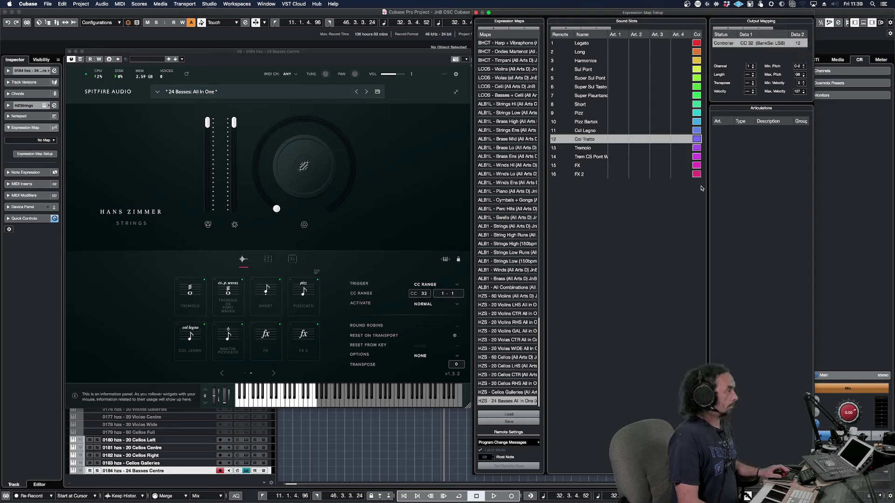
Change the Tremolo slot's output mapping to controller CC 32 with value 13.
left_click(600, 148)
left_click(723, 43)
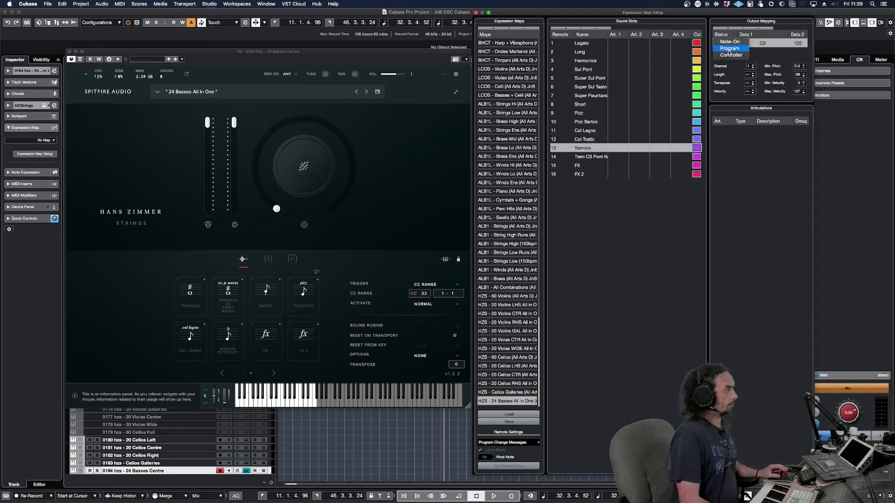
left_click(723, 48)
left_click(798, 43)
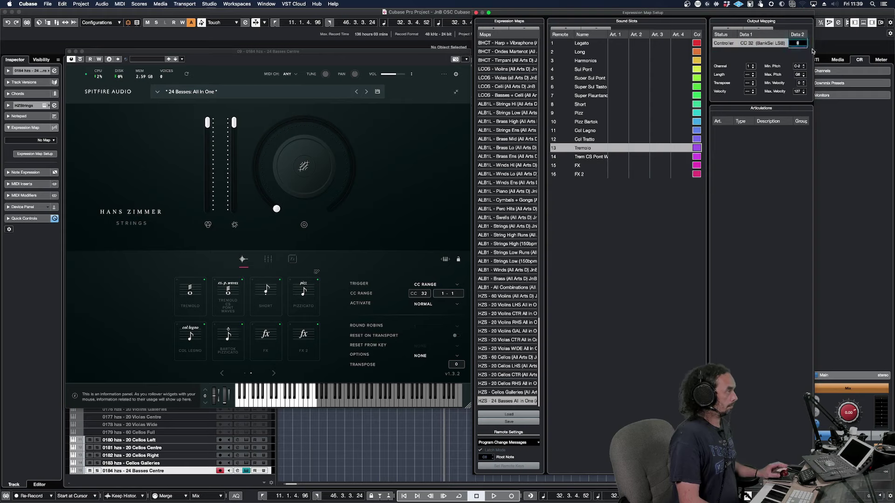
type("13")
key("Return")
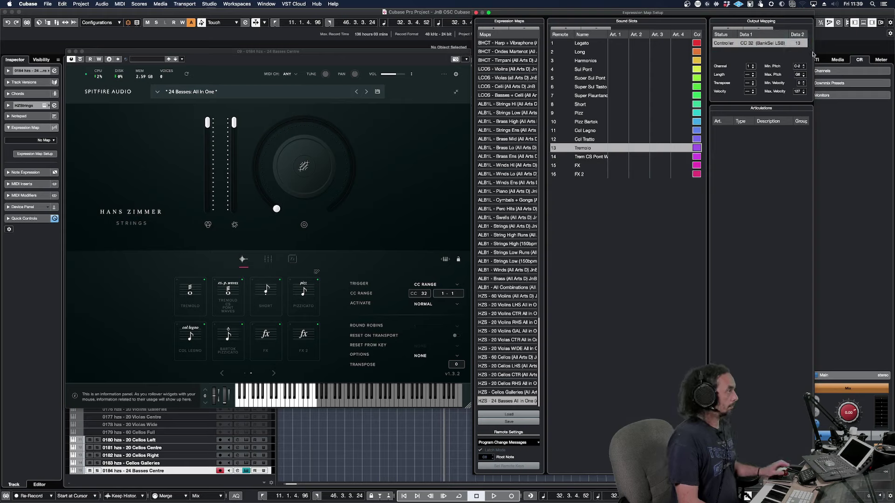
Change the Trem CS Pont W slot's output mapping to controller CC 32 with value 14.
left_click(580, 156)
left_click(730, 43)
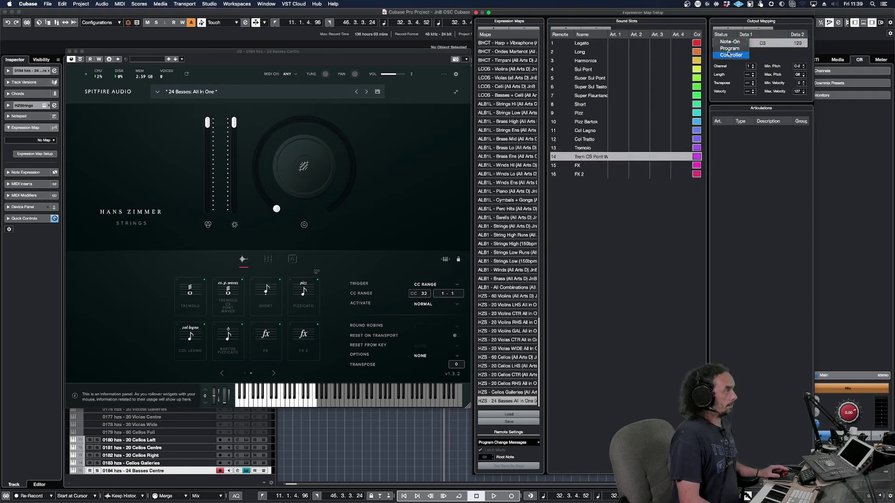
left_click(727, 48)
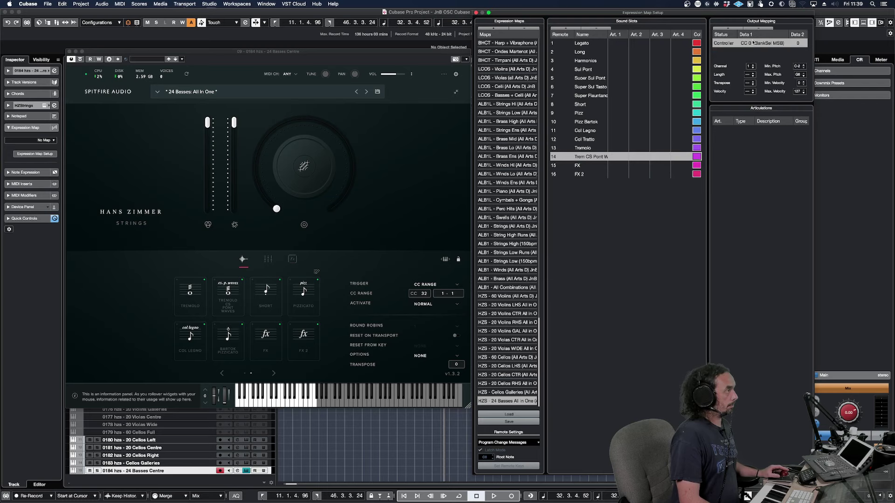
left_click(798, 43)
type("14")
key("Return")
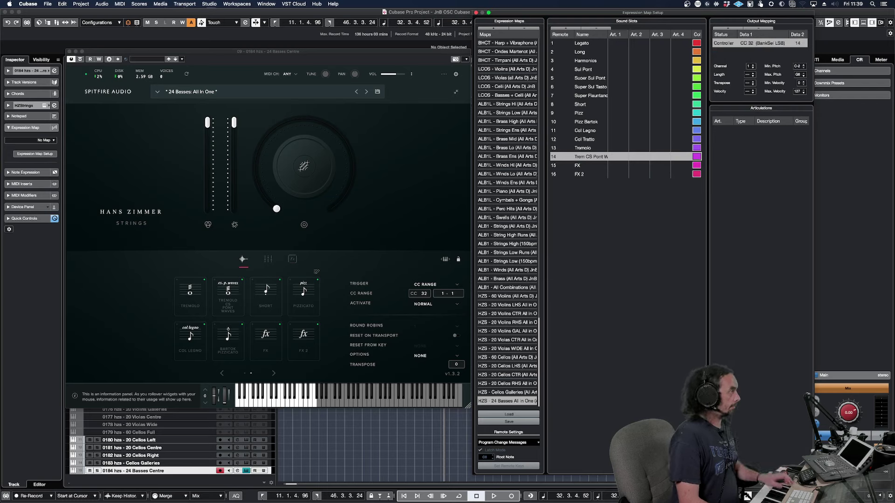
Change the FX slot's output mapping to controller CC 32 with value 15.
left_click(595, 164)
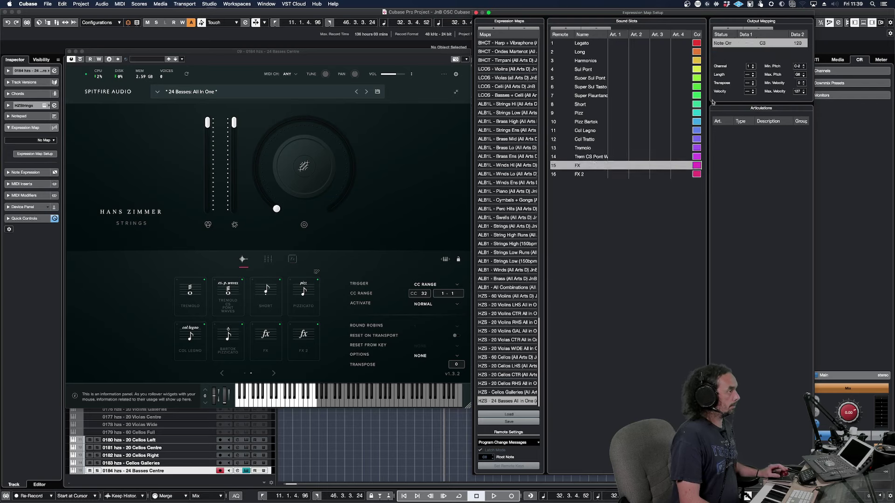
left_click(723, 43)
left_click(726, 54)
left_click(762, 43)
type("32")
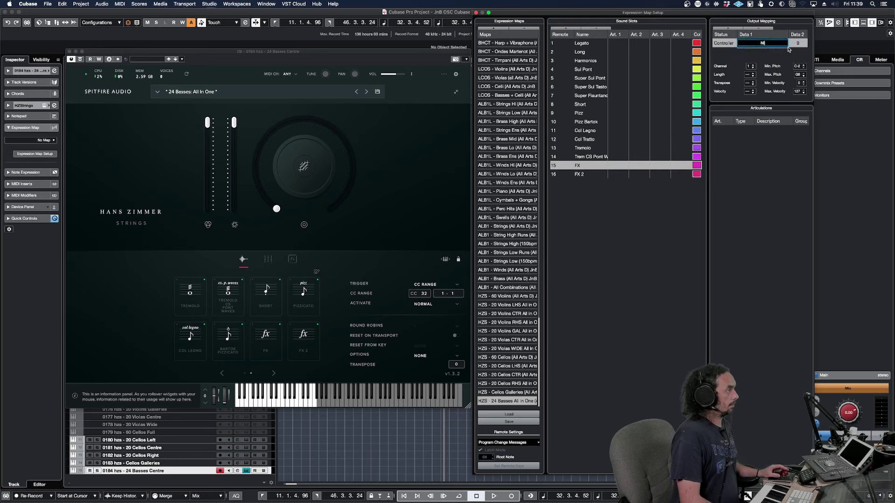
left_click(798, 43)
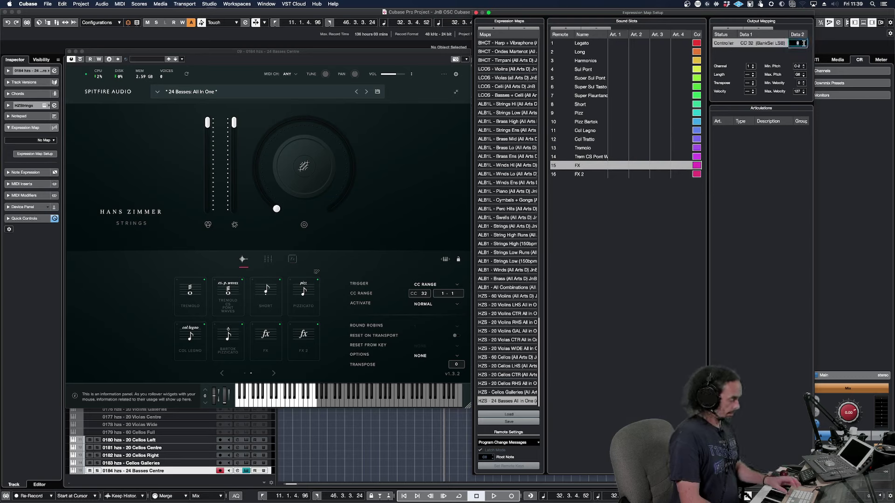
type("15")
key("Return")
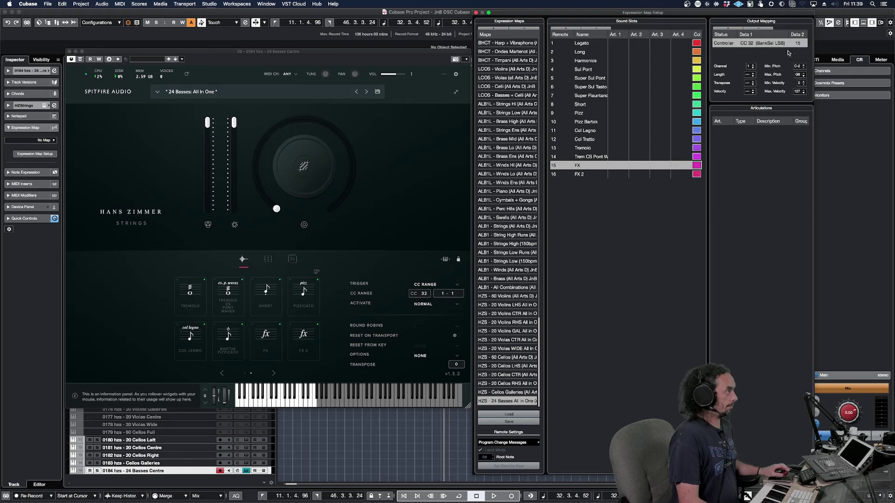
Change the FX 2 slot's output mapping to controller CC 32 with value 16.
left_click(587, 175)
left_click(726, 43)
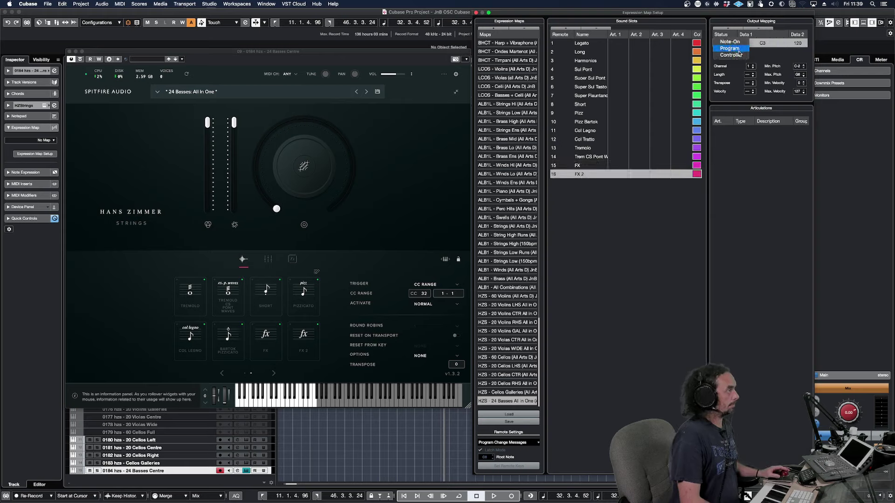
left_click(745, 55)
left_click(762, 43)
type("32")
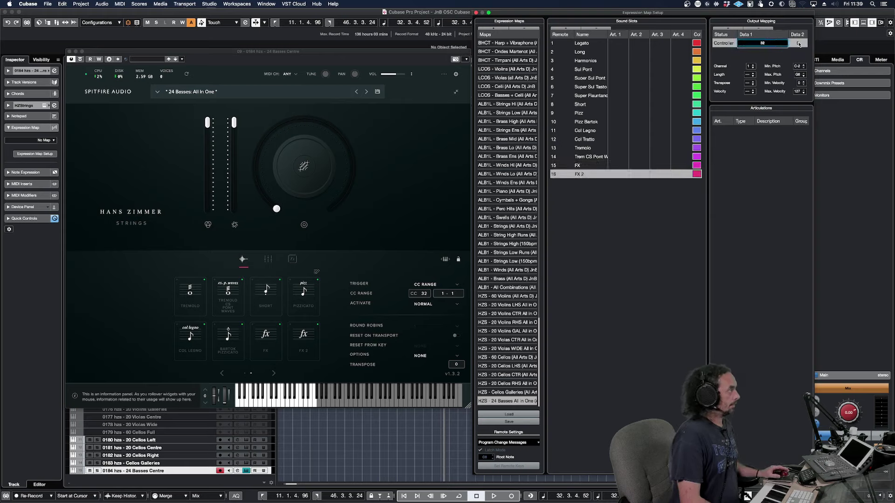
left_click(798, 44)
type("16")
key("Return")
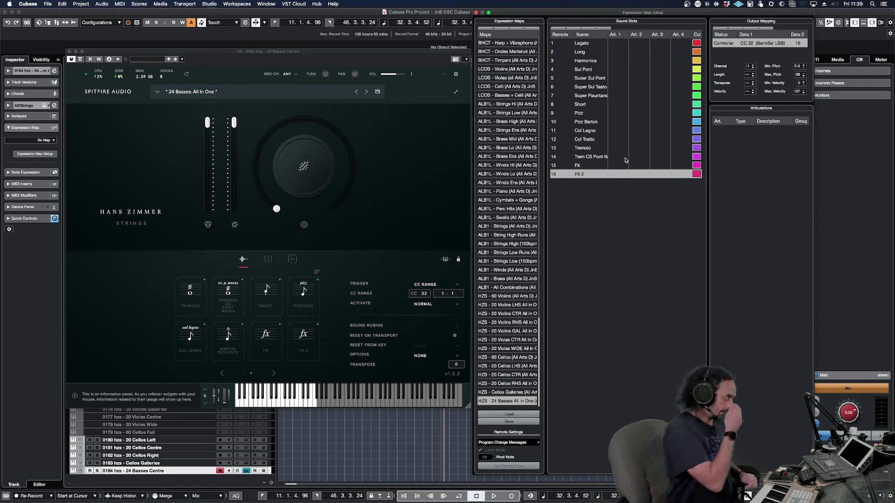
Add a new custom articulation in the first articulation column of the Legato and Long sound slots.
left_click(598, 43)
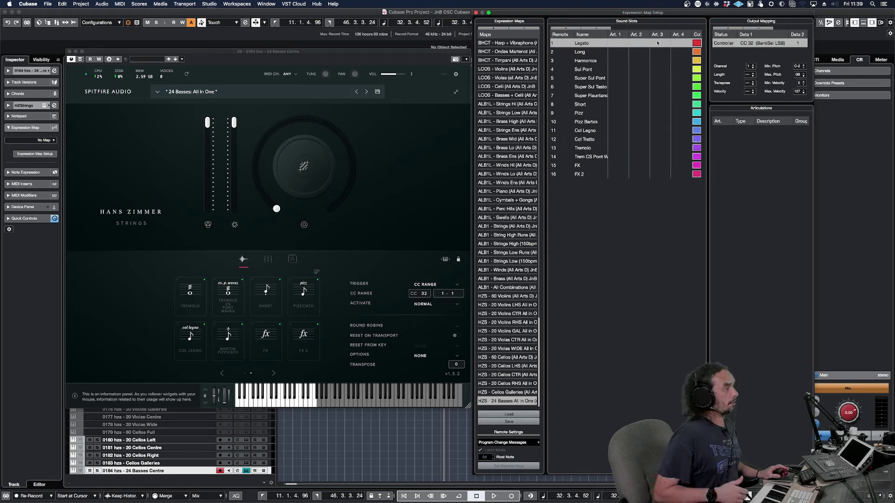
left_click(614, 43)
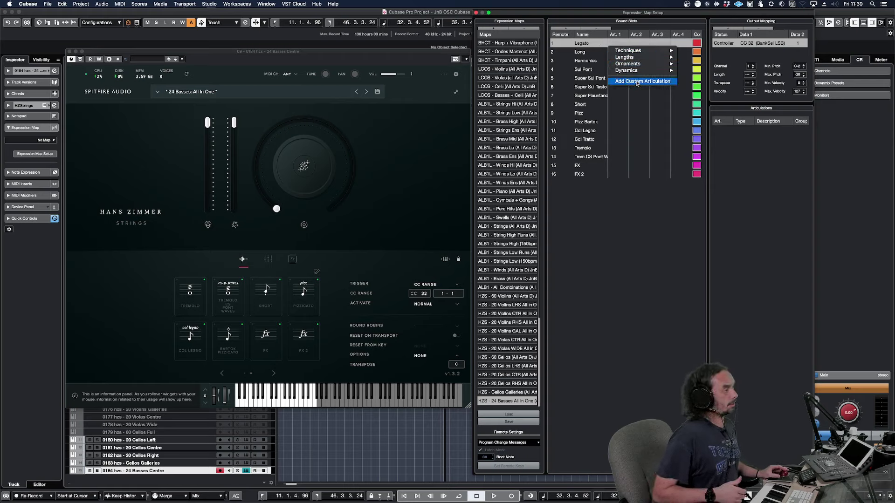
left_click(676, 82)
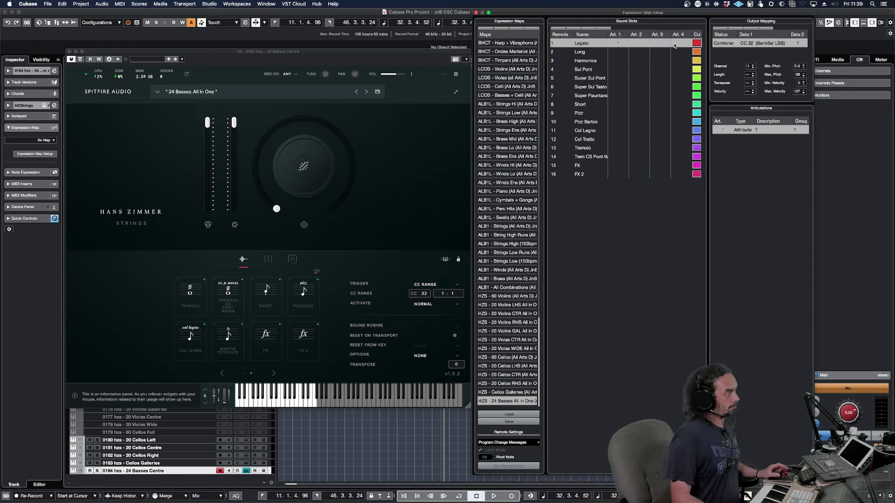
left_click(619, 52)
left_click(619, 53)
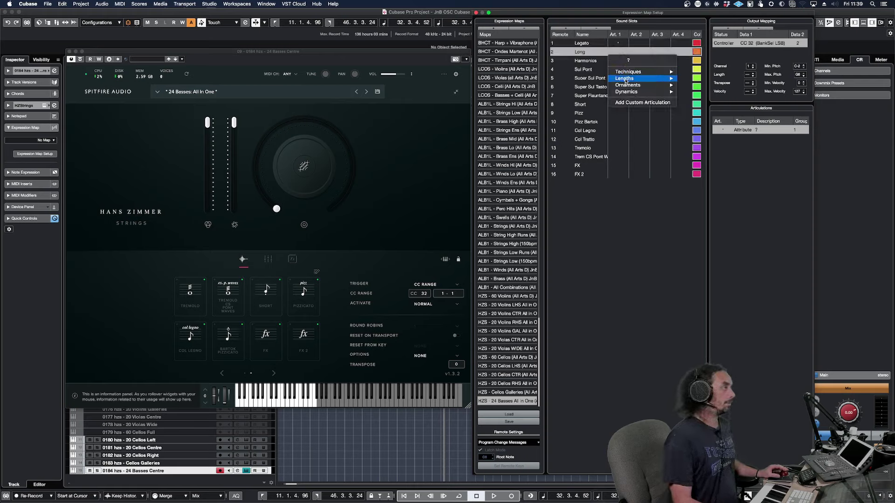
left_click(629, 103)
Assign a new custom articulation in the Art. 1 column to both the Harmonics and Sul Pont slots.
left_click(624, 61)
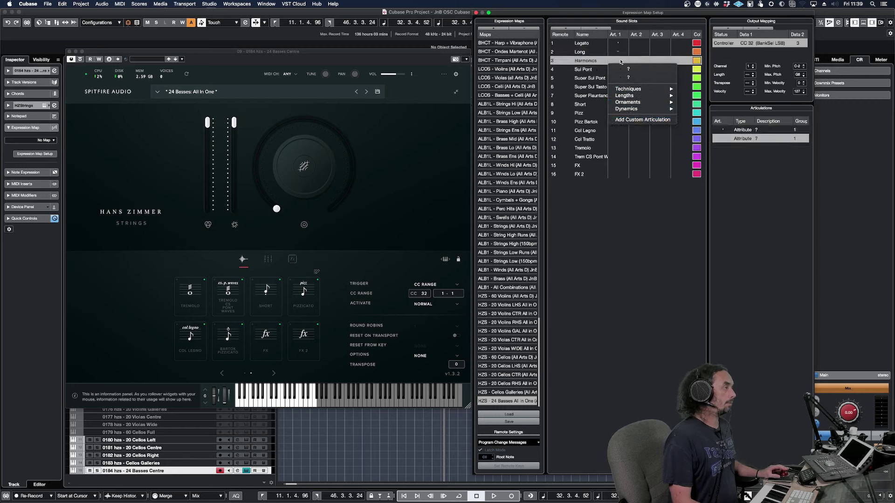
left_click(623, 62)
left_click(625, 119)
left_click(621, 69)
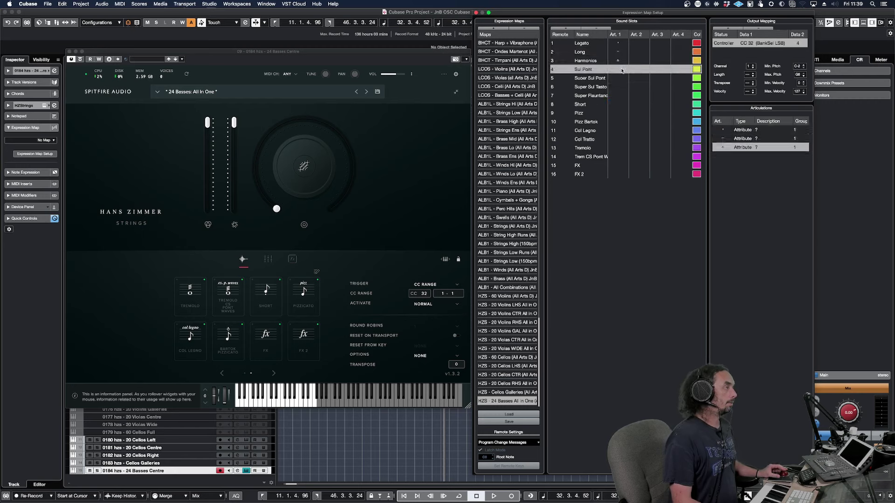
left_click(621, 69)
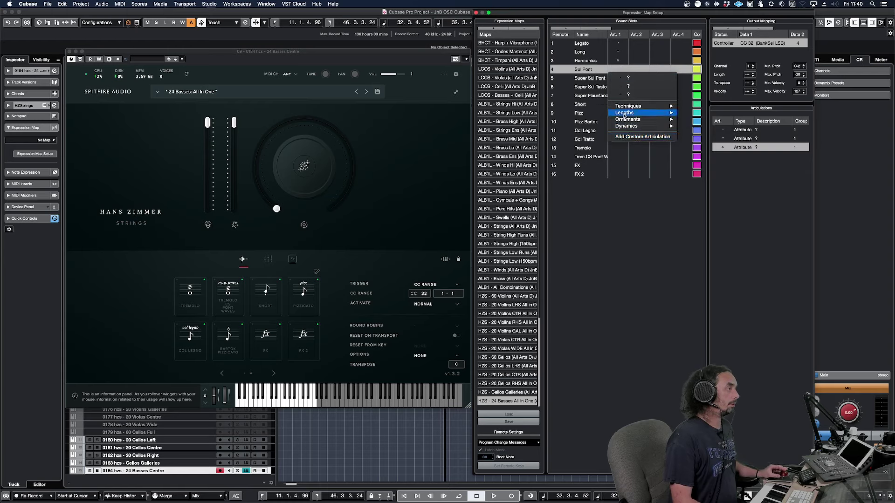
left_click(633, 137)
Give the Super Sul Pont and Super Sul Tasto slots their own custom articulations in the Art. 1 column.
left_click(618, 78)
left_click(619, 78)
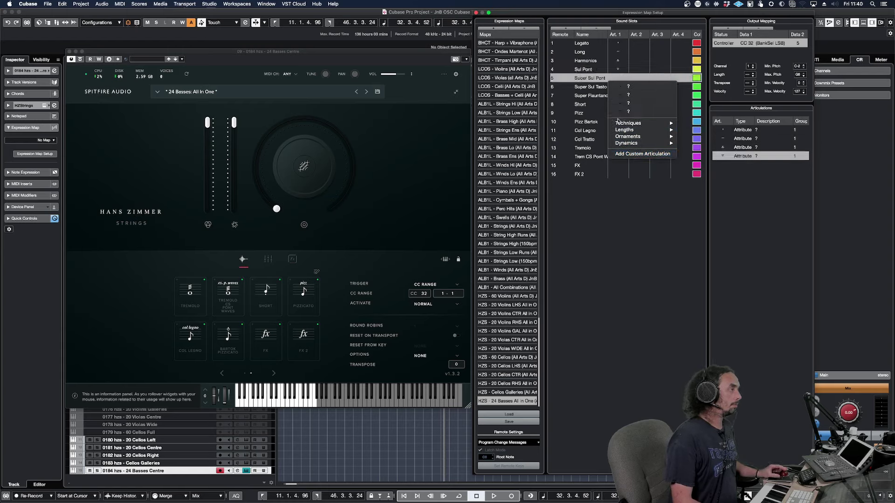
left_click(632, 156)
left_click(621, 86)
left_click(620, 87)
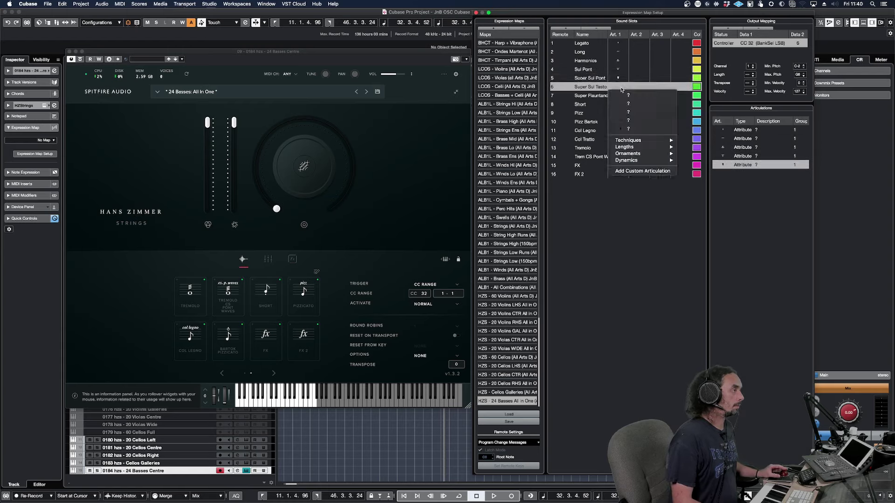
left_click(632, 170)
Add a custom articulation in the Art. 1 column for slot 7 and for the Short slot.
left_click(621, 96)
left_click(621, 95)
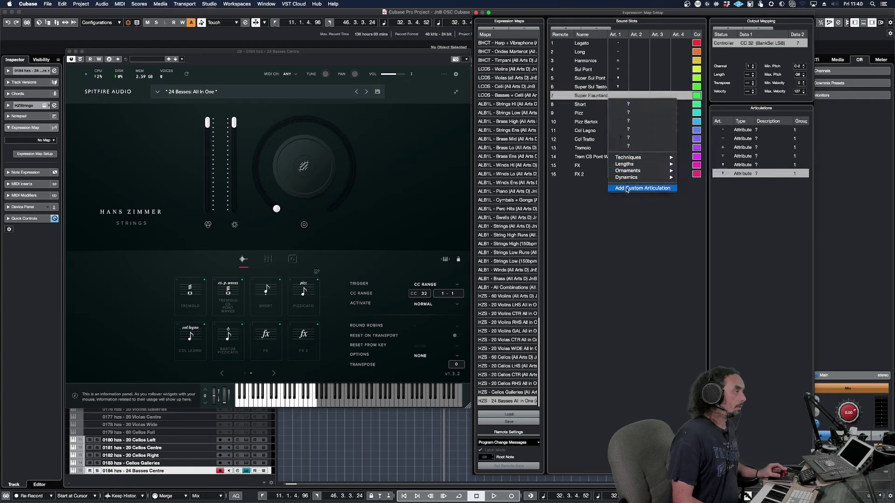
left_click(627, 188)
left_click(616, 105)
left_click(616, 104)
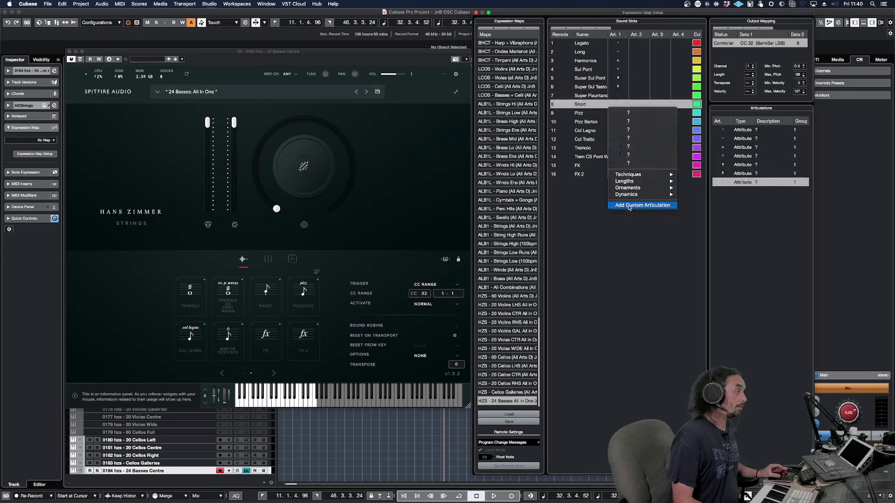
left_click(628, 204)
Add a custom articulation in the Art. 1 column for the Pizz and Pizz Bartok slots.
left_click(620, 112)
left_click(620, 113)
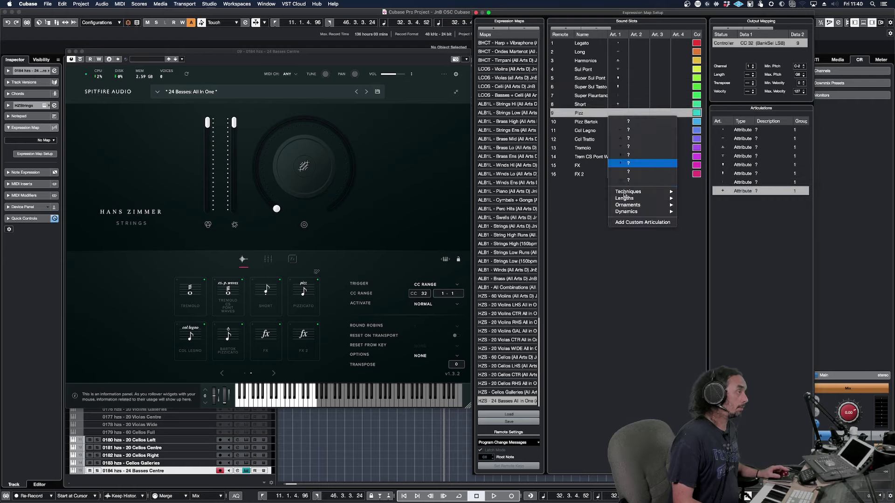
left_click(627, 223)
left_click(619, 121)
left_click(619, 121)
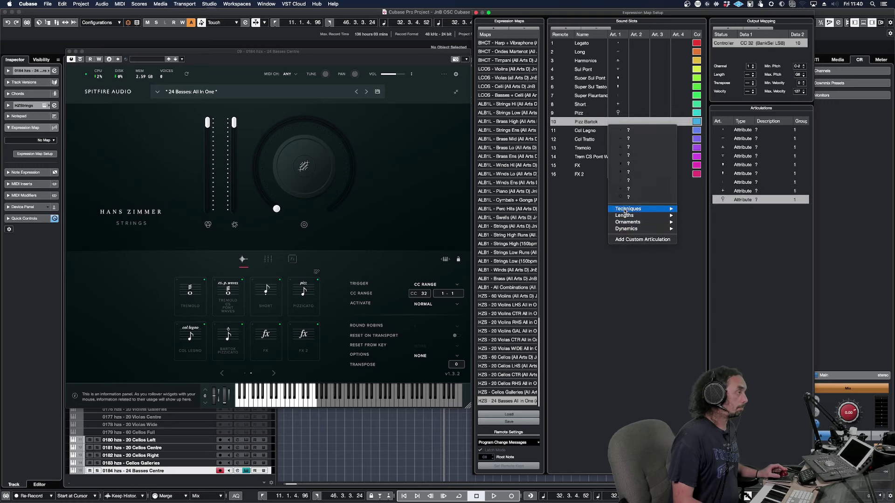
left_click(627, 239)
Add a custom articulation in the Art. 1 column for the Col Legno and Col Tratto slots.
left_click(619, 131)
left_click(619, 130)
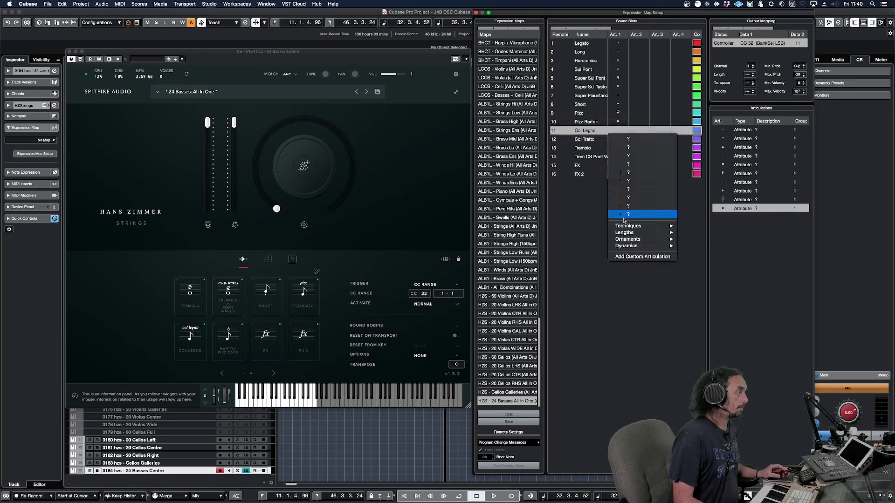
left_click(630, 256)
left_click(619, 139)
left_click(619, 139)
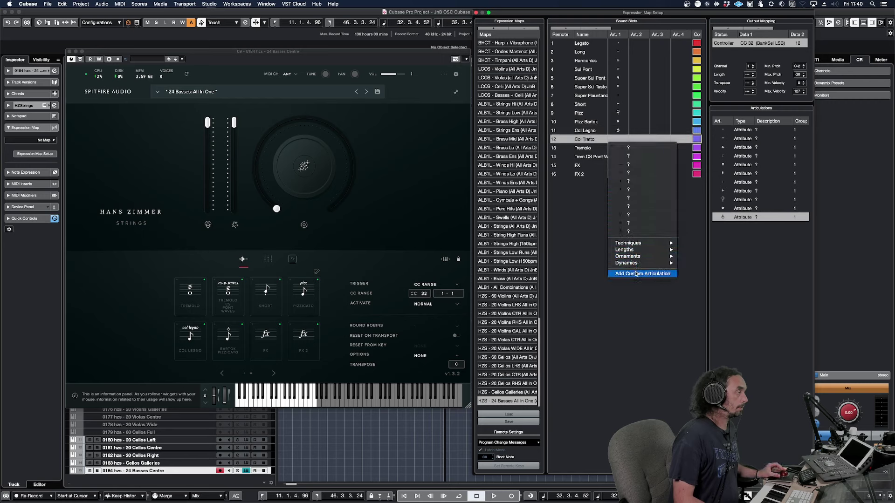
left_click(627, 274)
Add a custom articulation in the Art. 1 column for the Tremolo and Trem CS Pont W slots.
left_click(619, 148)
left_click(619, 147)
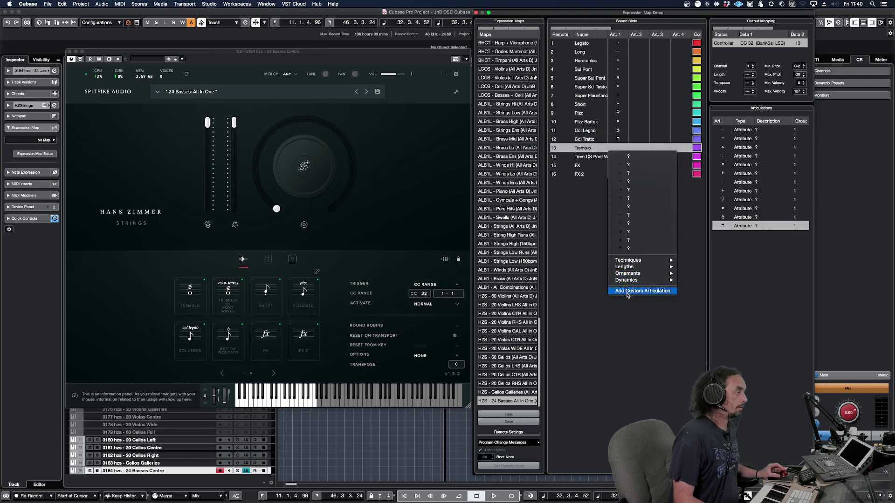
left_click(697, 280)
left_click(619, 157)
left_click(619, 157)
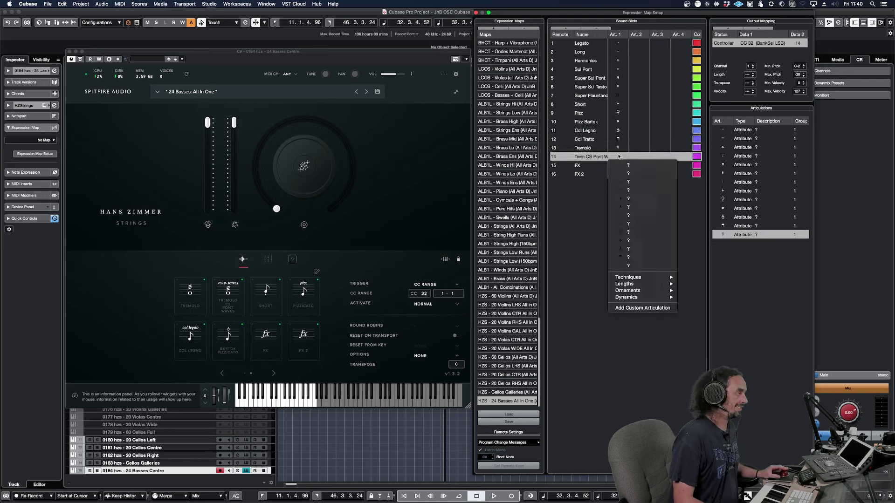
left_click(634, 308)
Add a custom articulation in the Art. 1 column for the FX and FX 2 slots.
left_click(621, 164)
left_click(620, 164)
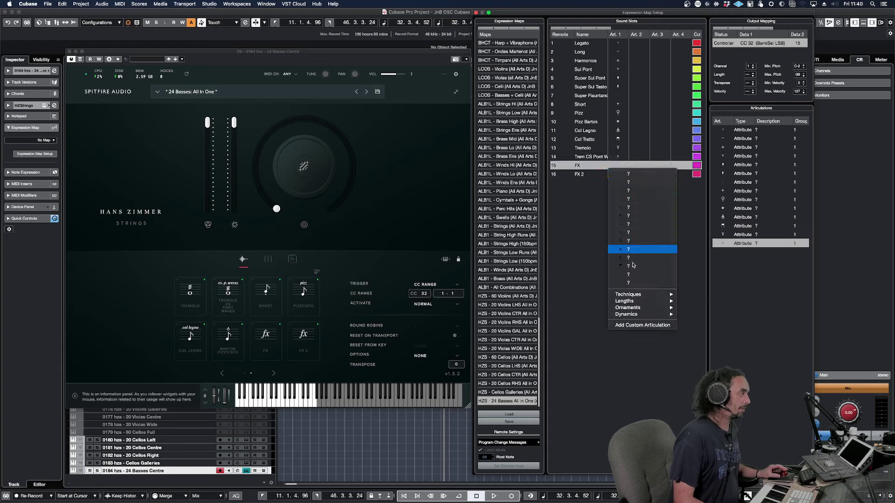
left_click(646, 324)
left_click(619, 174)
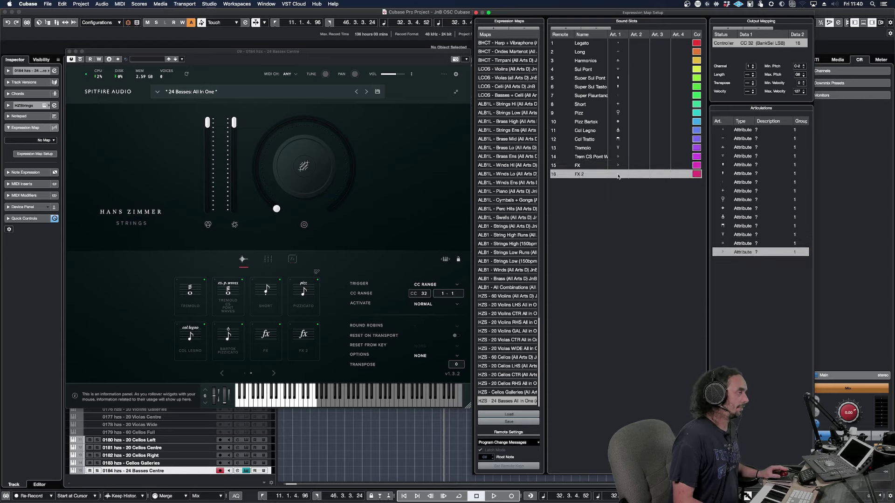
left_click(619, 174)
left_click(631, 346)
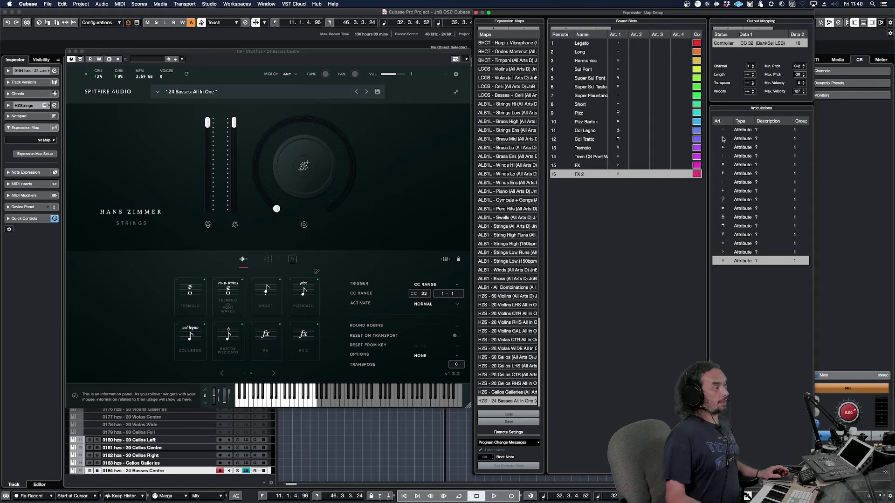
Copy the Legato slot's name and use it to name the first entry in the articulations list.
double_click(590, 43)
key("super+c")
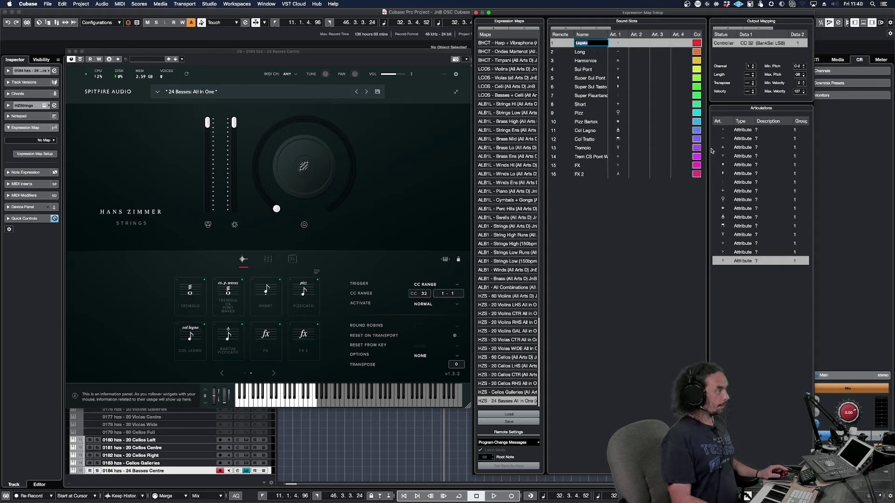
double_click(723, 130)
key("super+v")
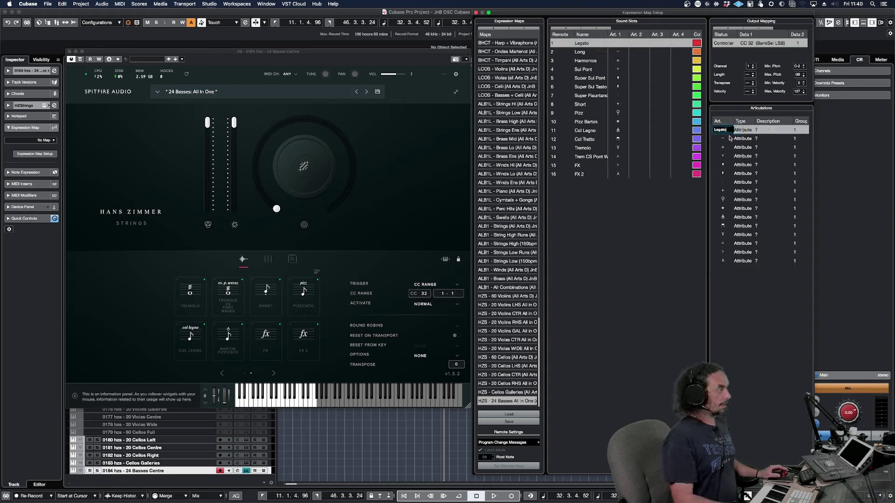
key("Return")
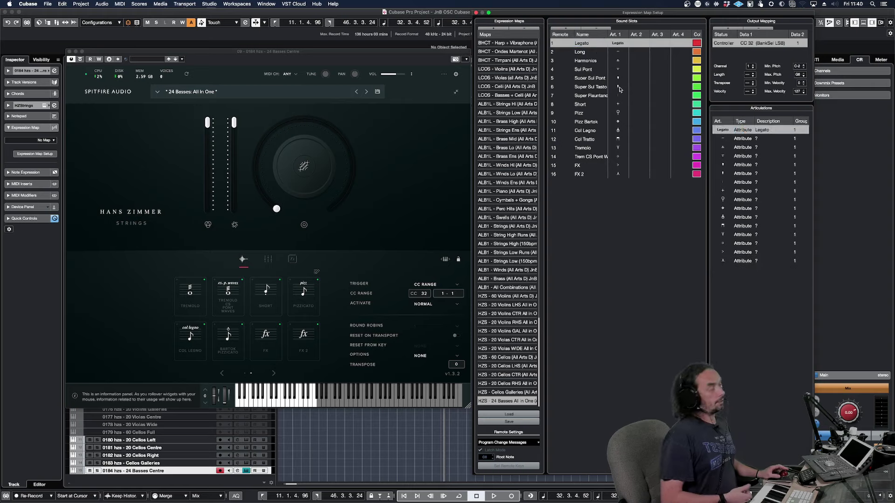
Add a temporary sound slot named TEST with its own custom articulation and remove the slot again.
left_click(580, 174)
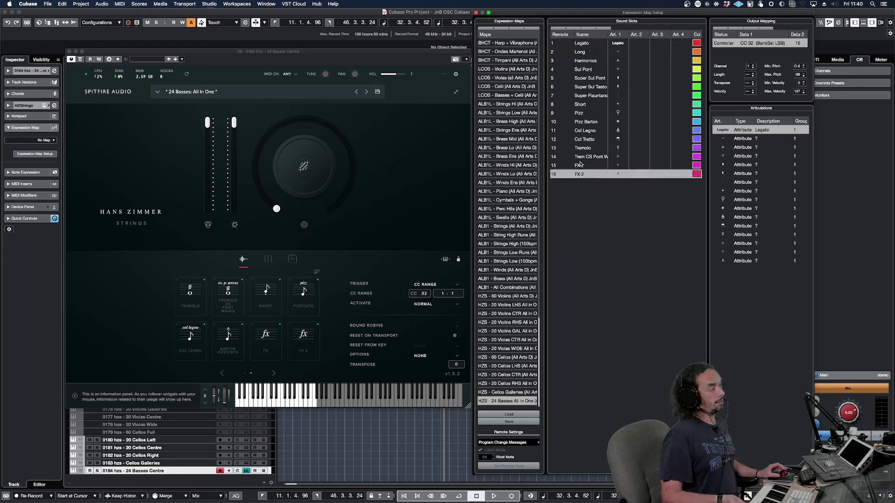
left_click(568, 29)
double_click(587, 182)
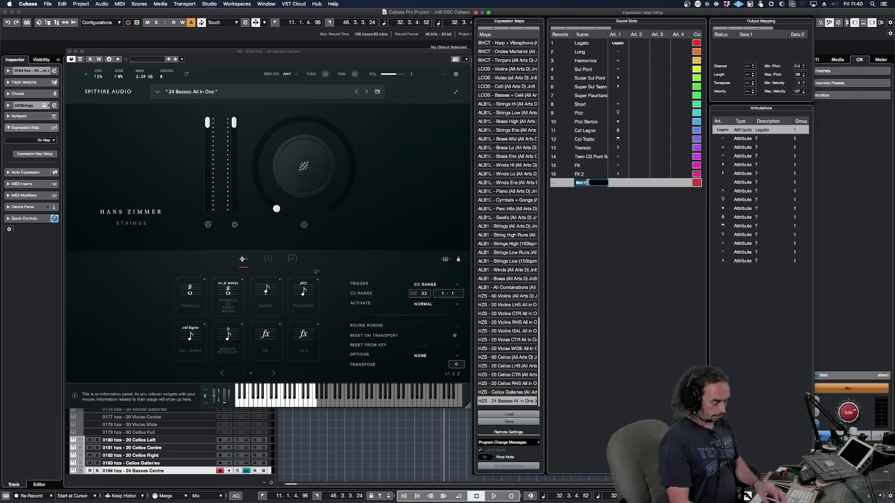
type("TEST")
key("Return")
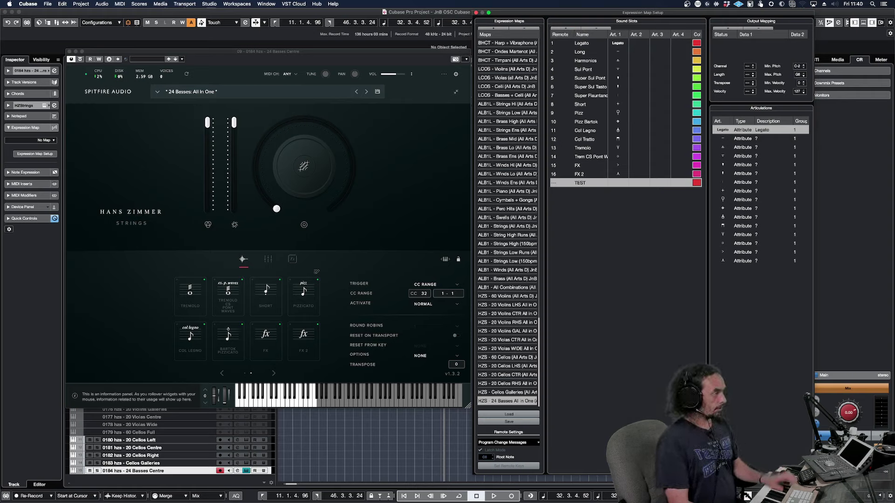
left_click(625, 184)
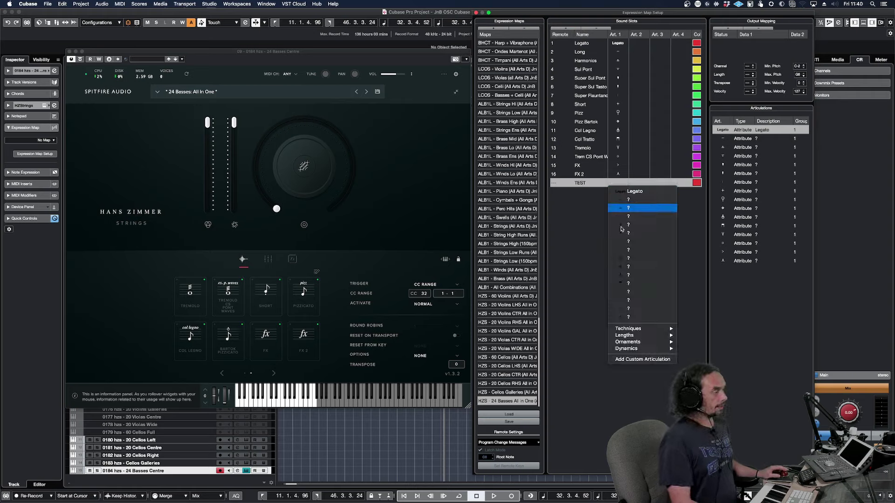
left_click(634, 360)
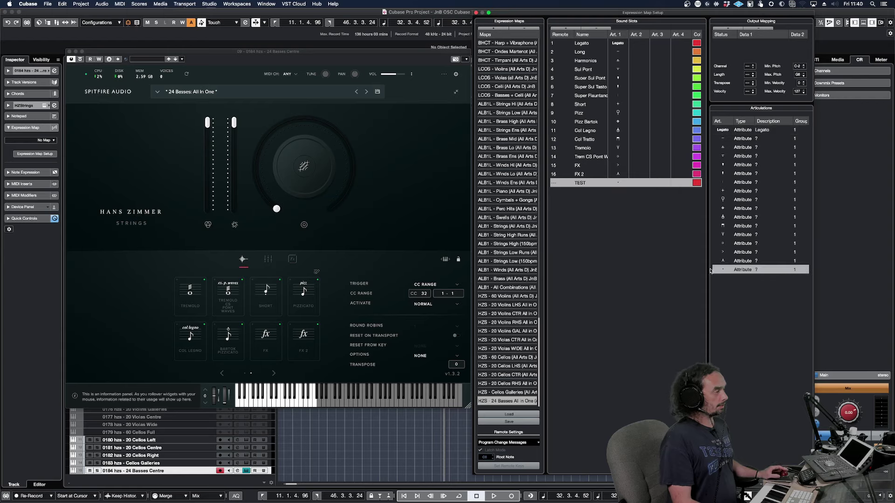
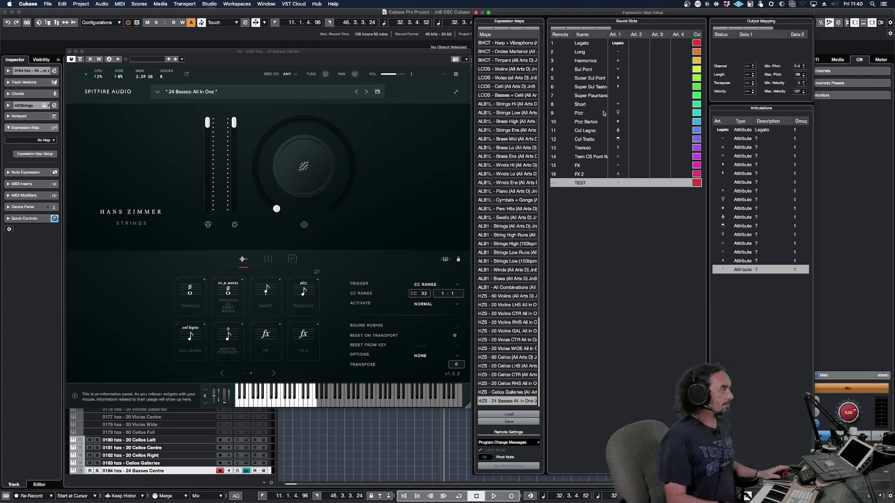
left_click(595, 29)
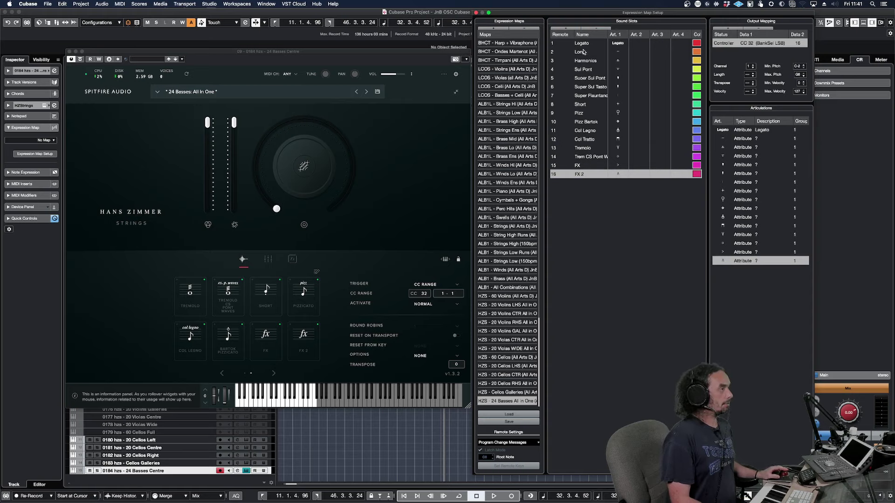
Copy the Long slot's name and use it to name the second entry in the articulations list.
left_click(585, 52)
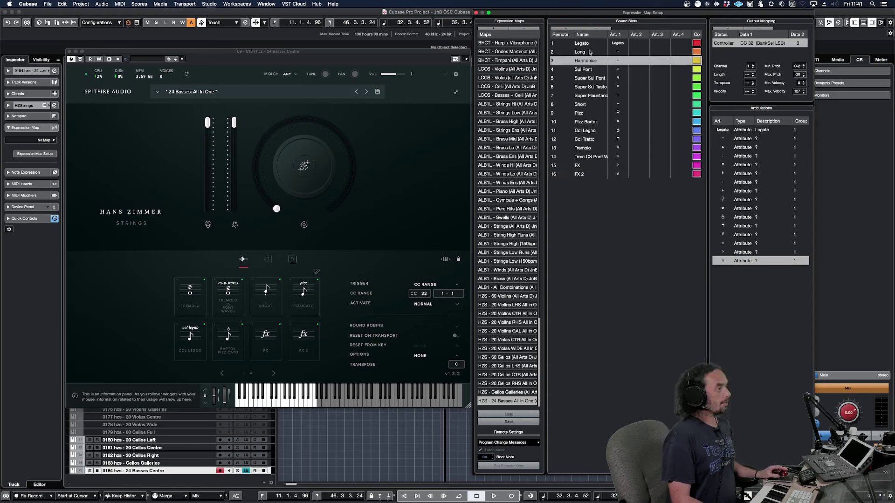
double_click(589, 53)
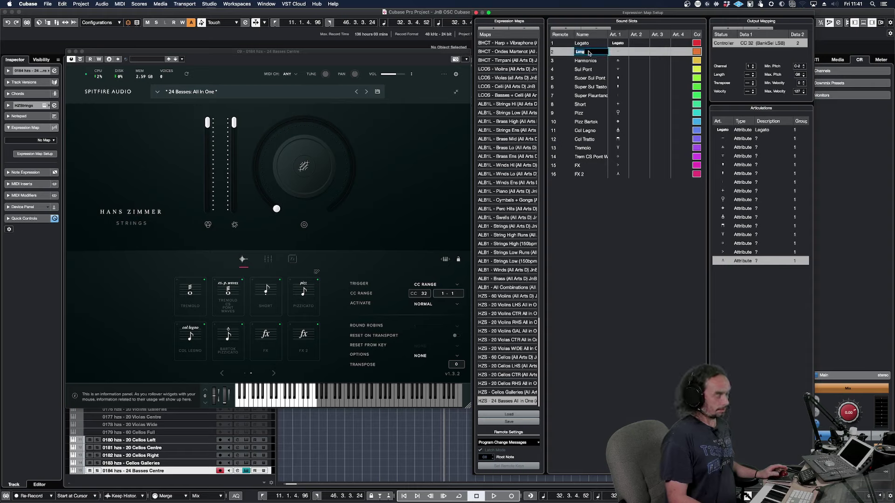
left_click(589, 63)
left_click(589, 51)
double_click(589, 51)
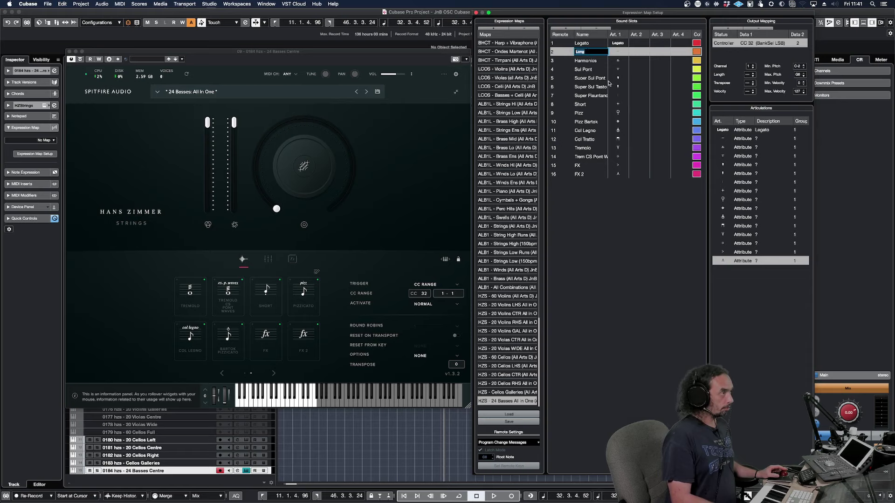
left_click(727, 139)
double_click(727, 139)
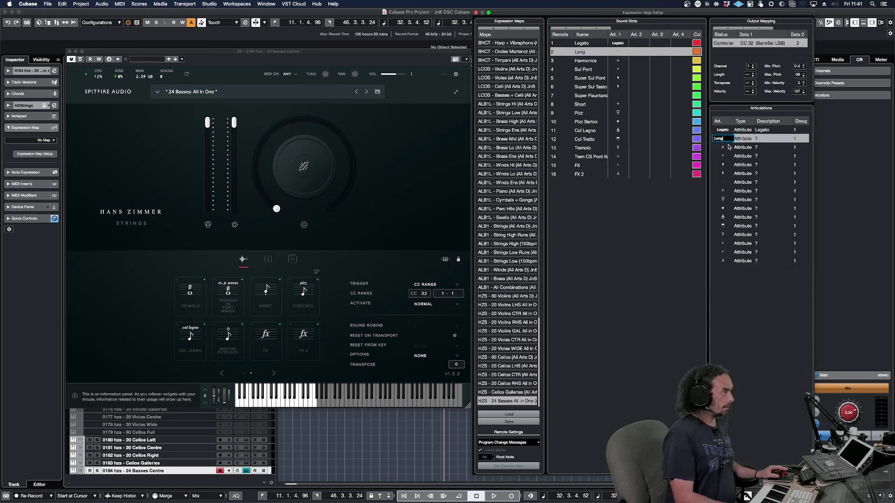
key("Return")
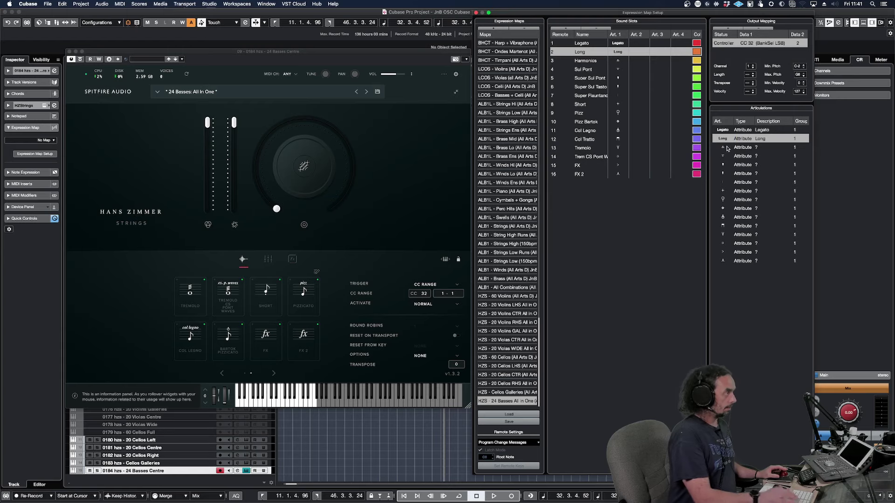
Copy the Harmonics slot's name and use it as text to name the third entry in the articulations list.
left_click(587, 62)
left_click(587, 60)
key("super+c")
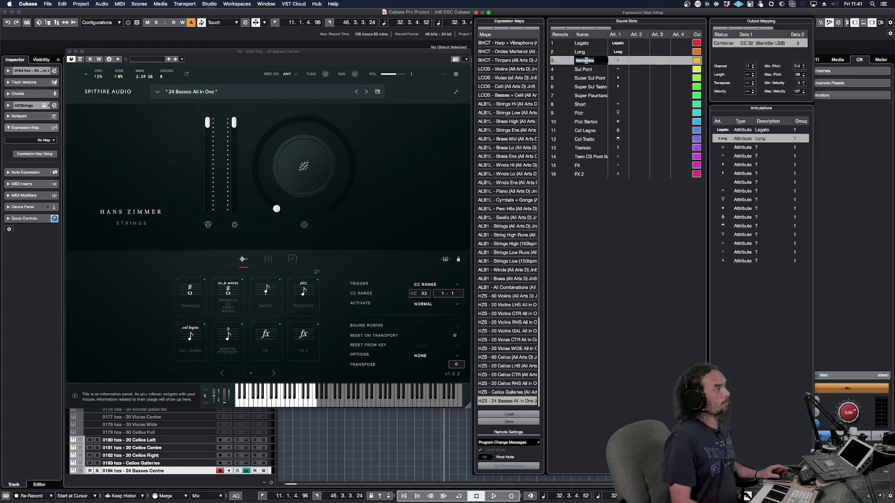
double_click(722, 147)
key("super+v")
Copy the Sul Pont slot's name and use it as text to name the fourth entry in the articulations list.
double_click(588, 70)
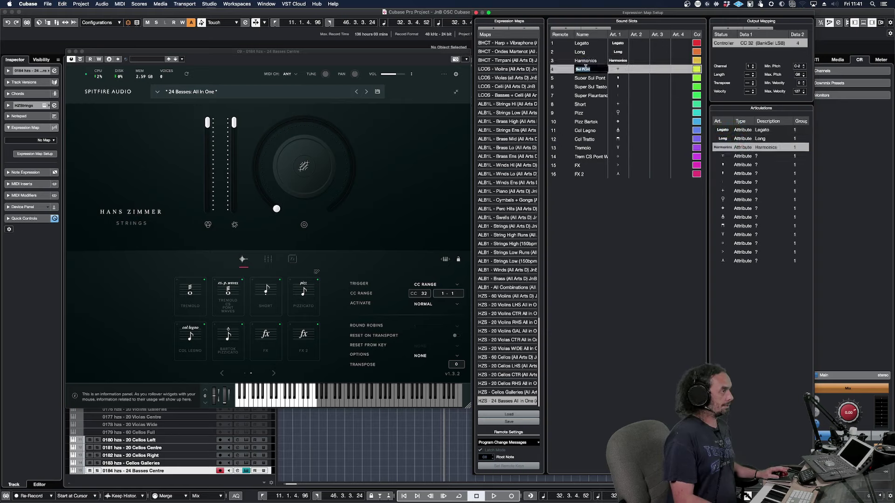
key("super+c")
left_click(724, 157)
double_click(724, 157)
key("super+v")
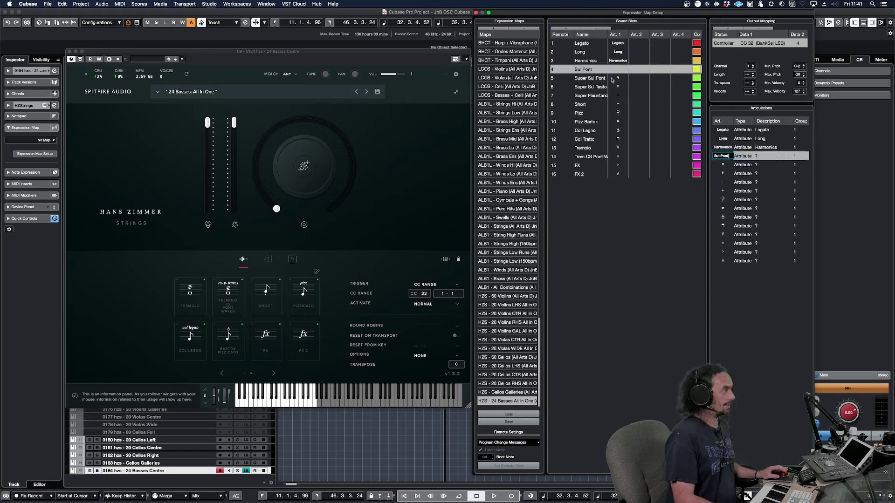
Name the fifth and sixth articulation entries Super Sul Pont and Super Sul Tasto, copying the names from their matching sound slots.
left_click(597, 79)
double_click(724, 165)
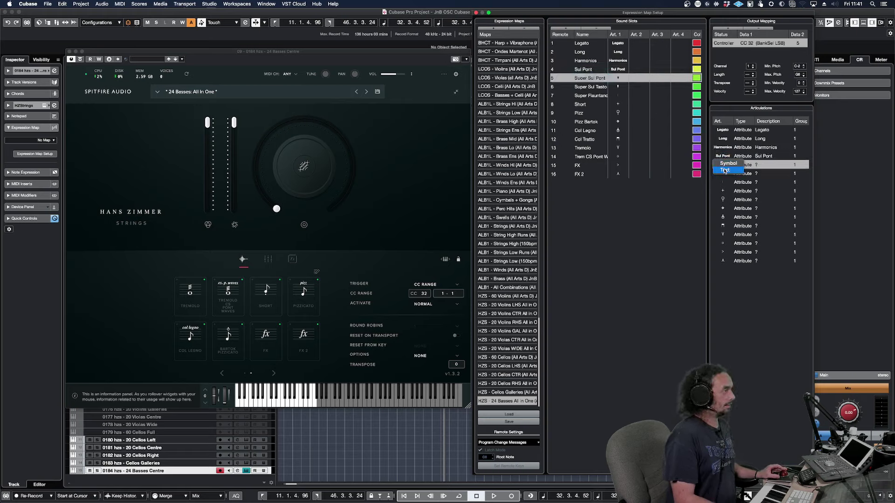
key("super+v")
double_click(587, 87)
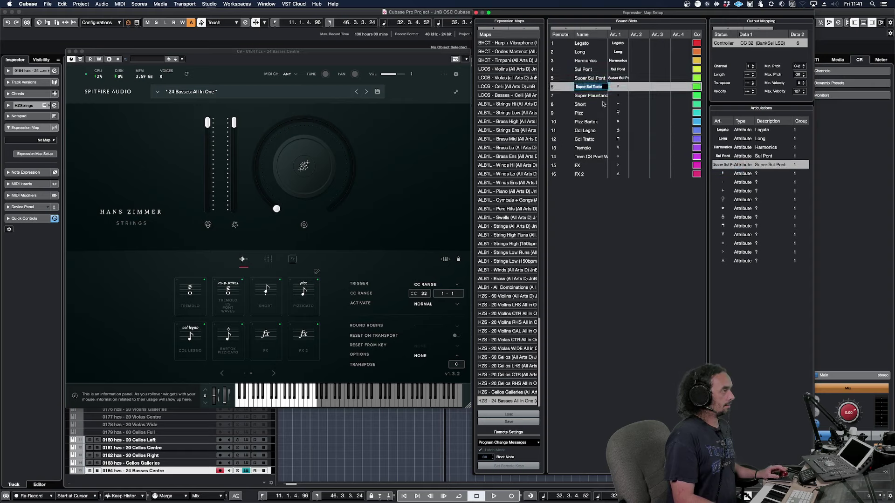
double_click(723, 174)
key("super+v")
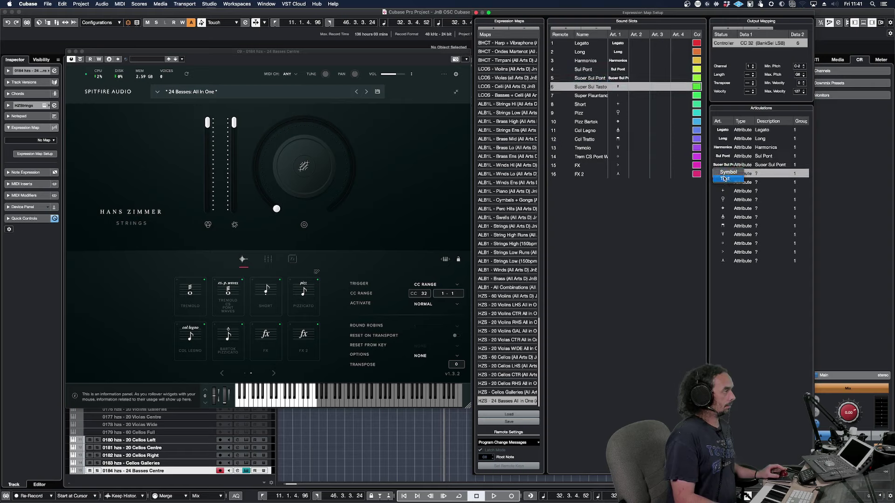
Copy the Super Flauntando slot's name and use it as text to name the seventh articulation entry.
left_click(590, 96)
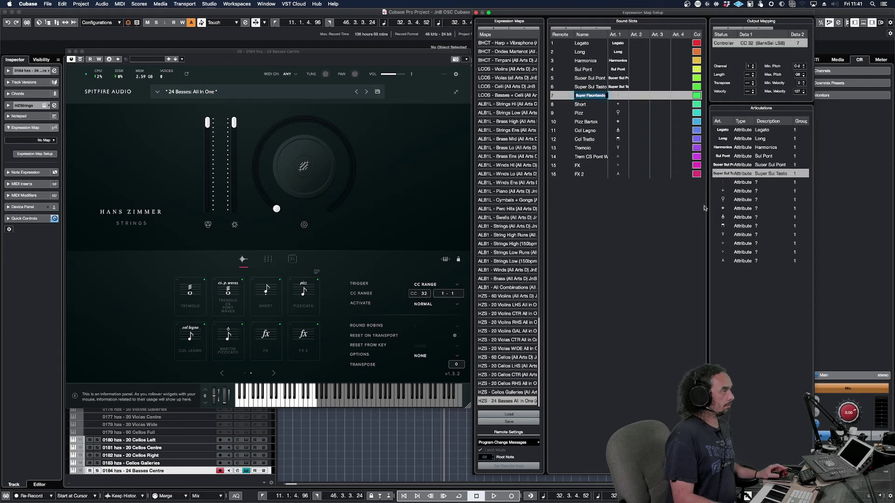
double_click(723, 182)
left_click(725, 188)
key("super+v")
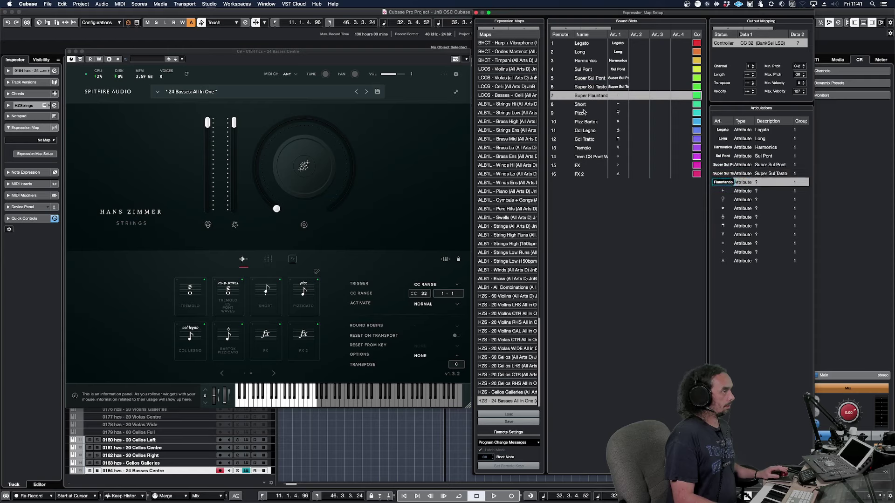
Copy the Short slot's name and use it as text to name the eighth articulation entry.
double_click(582, 104)
key("super+c")
double_click(722, 191)
left_click(725, 197)
key("super+v")
Copy the Pizz slot's name and use it as text to name the ninth articulation entry.
double_click(579, 113)
key("super+c")
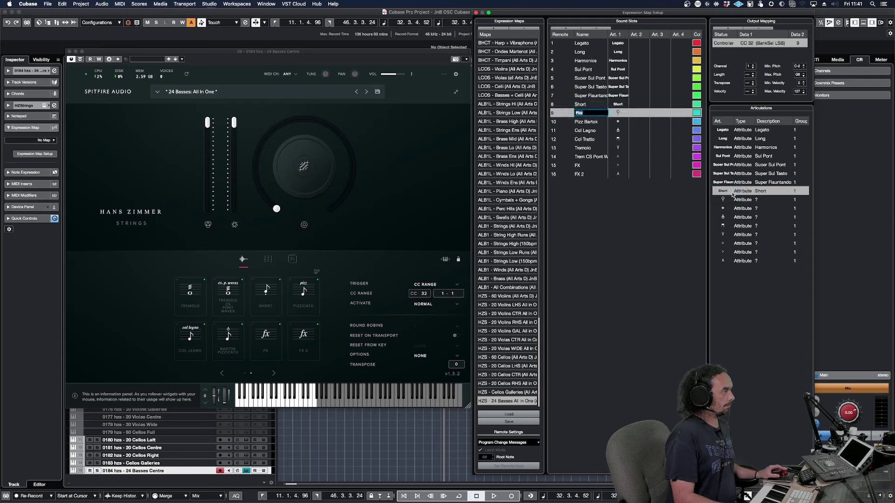
double_click(722, 199)
left_click(725, 205)
key("super+v")
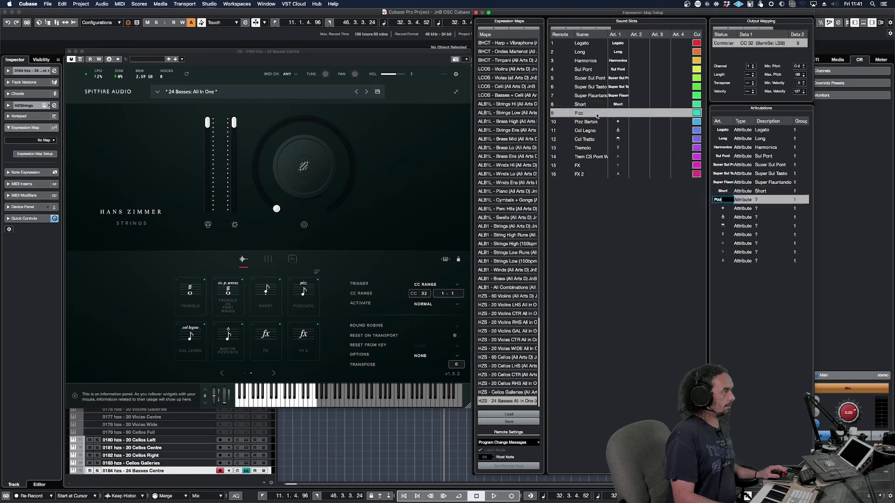
Copy the Pizz Bartok slot's name and use it as text to name the tenth articulation entry.
double_click(585, 121)
key("super+c")
double_click(723, 208)
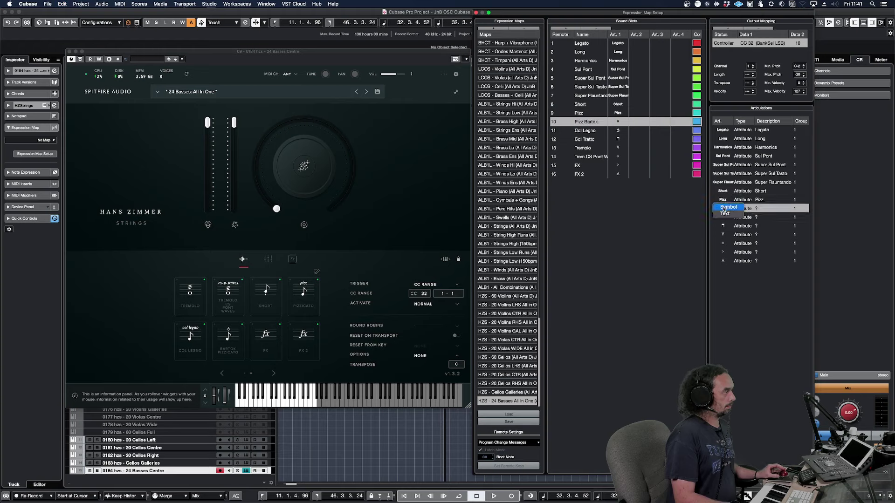
left_click(725, 214)
key("super+v")
Copy the Col Legno slot's name and use it as text to name the eleventh articulation entry.
double_click(584, 131)
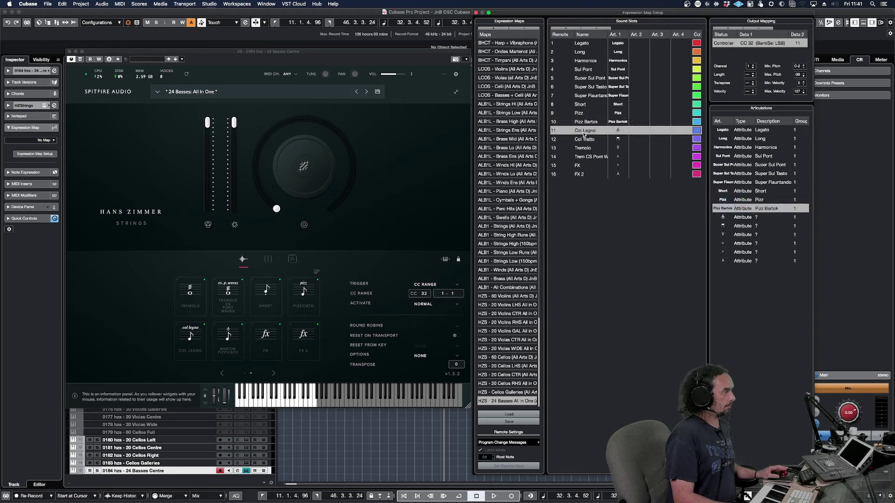
key("super+c")
double_click(723, 217)
key("super+v")
Copy the Col Tratto slot's name and use it as text to name the twelfth articulation entry.
left_click(589, 139)
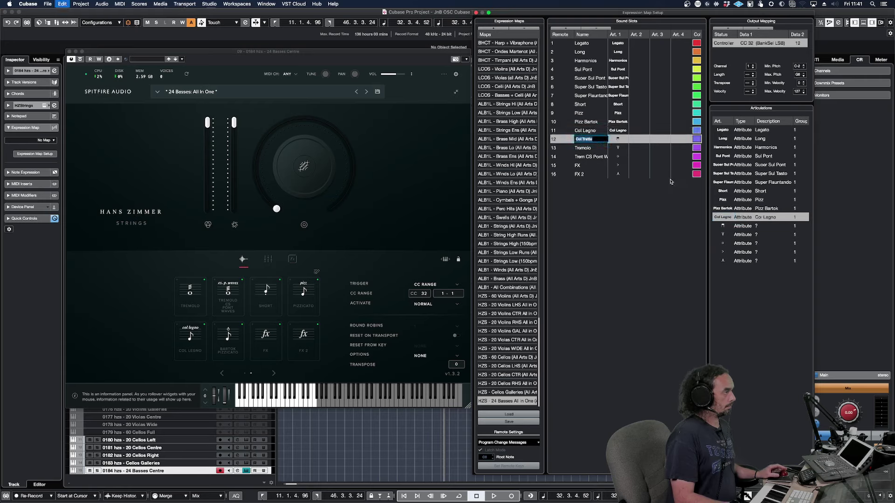
left_click(726, 226)
left_click(729, 231)
type("Col Tratto")
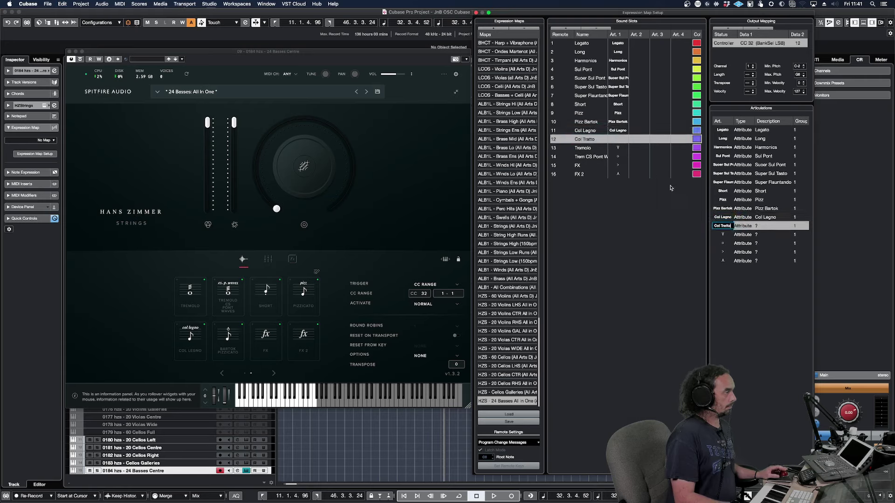
Copy the Tremolo slot's name and use it as text to name the thirteenth articulation entry.
left_click(586, 148)
left_click(587, 148)
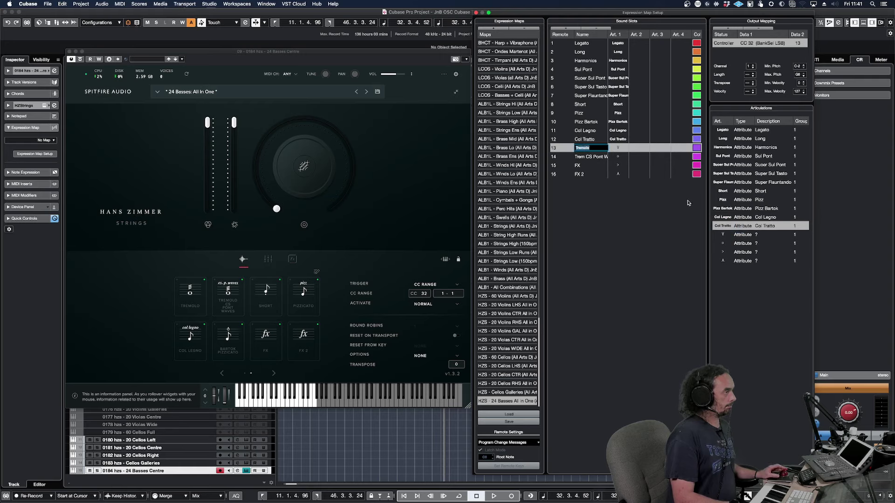
left_click(721, 235)
left_click(724, 239)
type("Tremolo")
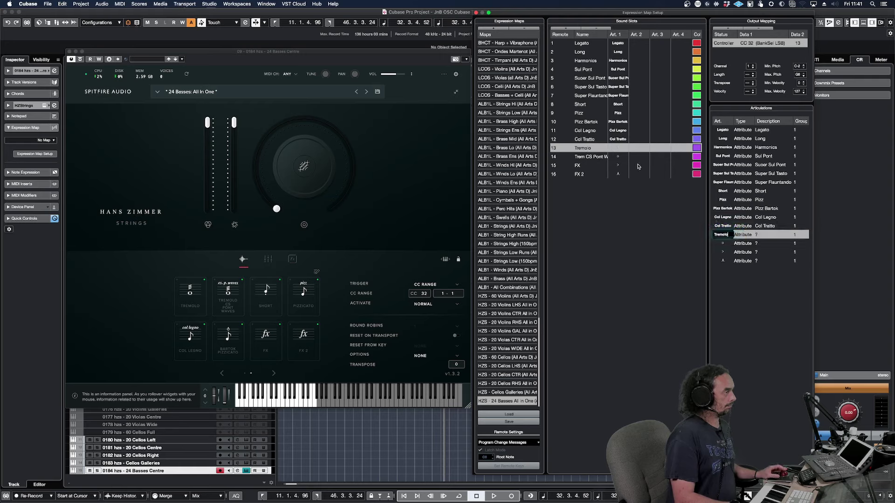
Copy the name of slot 14, the Trem CS Pont one, and use it as text for the fourteenth articulation entry.
left_click(585, 156)
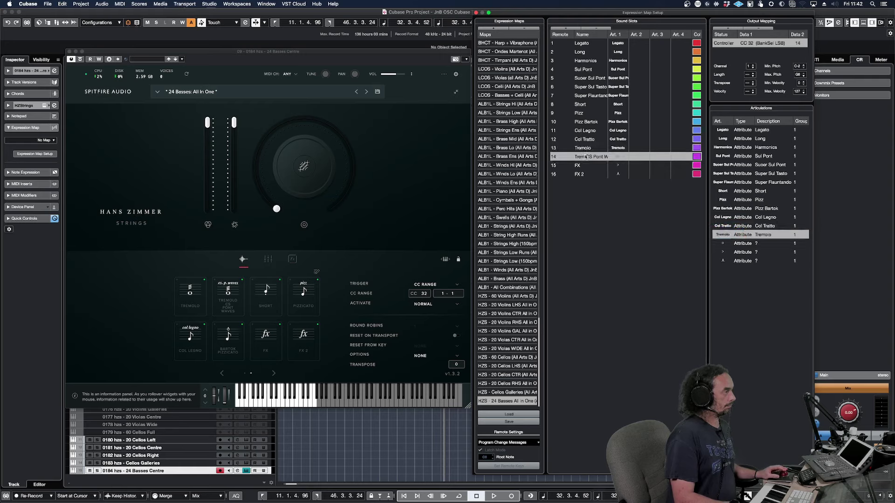
left_click(724, 243)
left_click(725, 248)
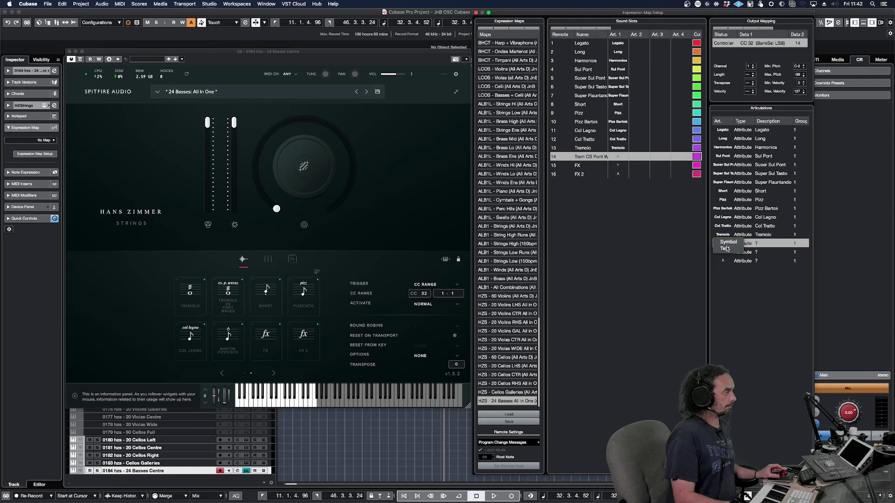
Name the last two articulation entries FX and FX 2 as text, copying the names from their matching sound slots.
left_click(585, 166)
left_click(723, 253)
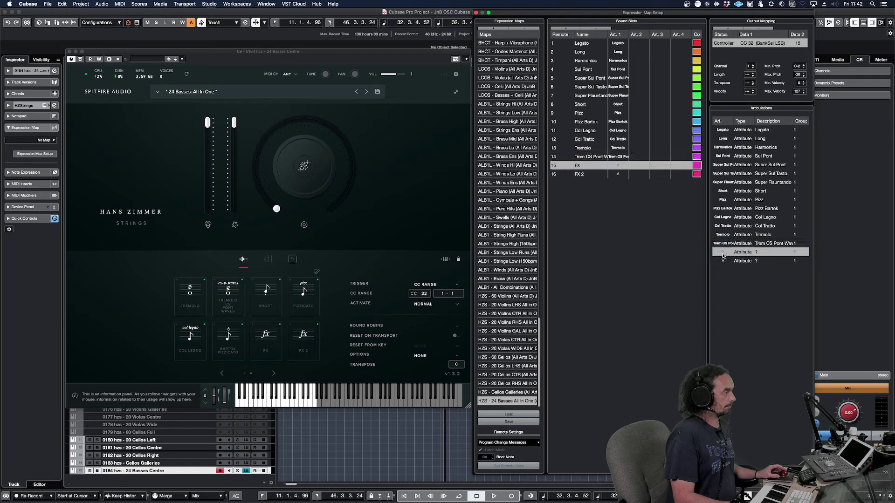
left_click(724, 258)
double_click(579, 174)
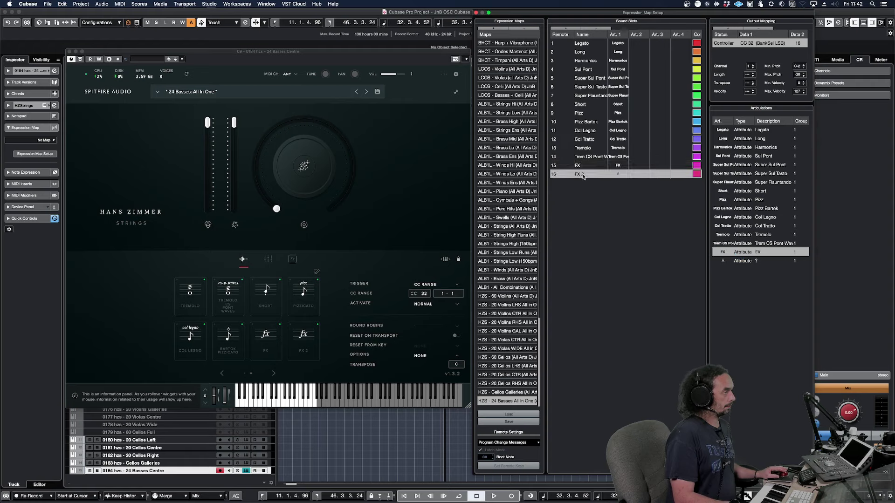
left_click(723, 261)
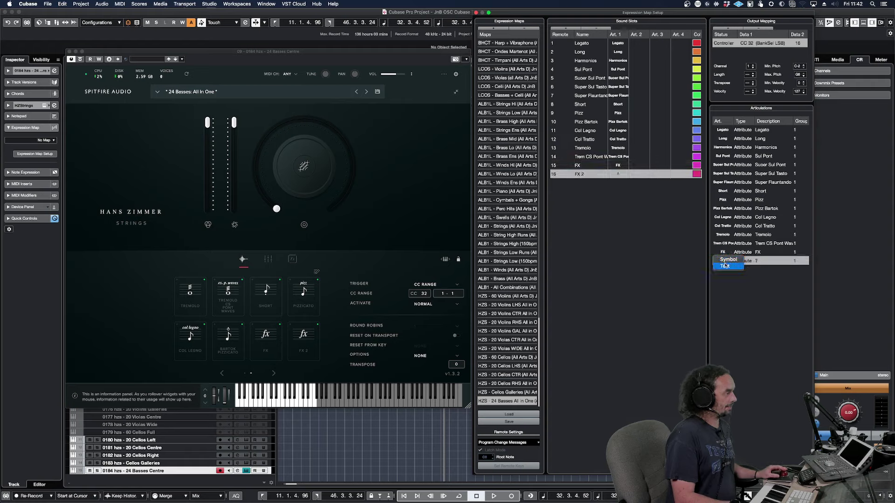
left_click(725, 267)
key("Return")
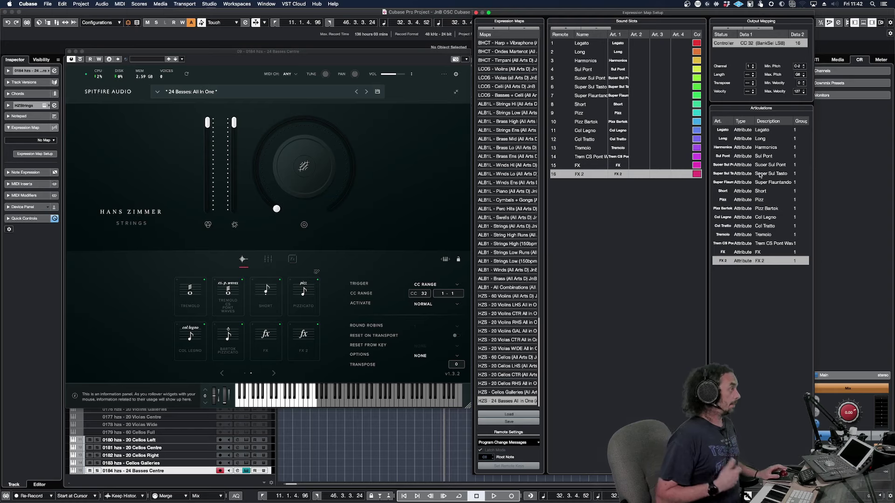
Change the type of the Legato, Long, Harmonics and Sul Pont articulations to Direction.
left_click(743, 131)
left_click(746, 133)
left_click(747, 136)
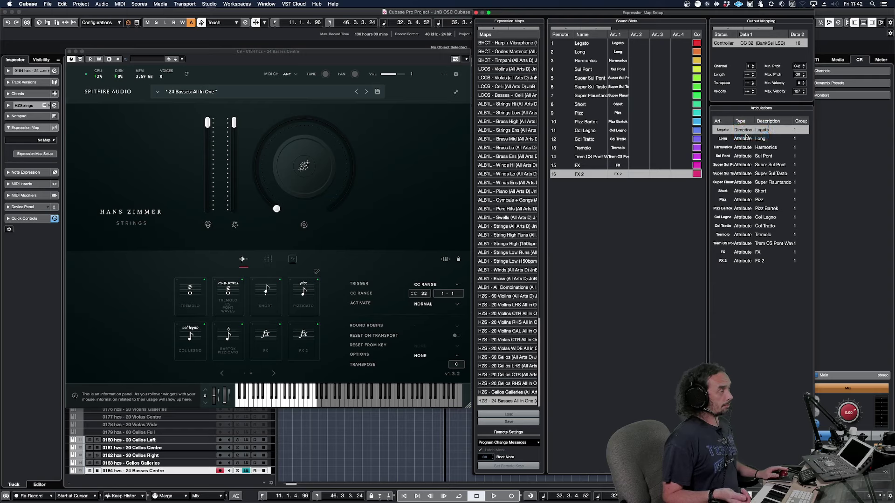
left_click(741, 138)
left_click(748, 144)
left_click(745, 148)
left_click(750, 152)
left_click(744, 157)
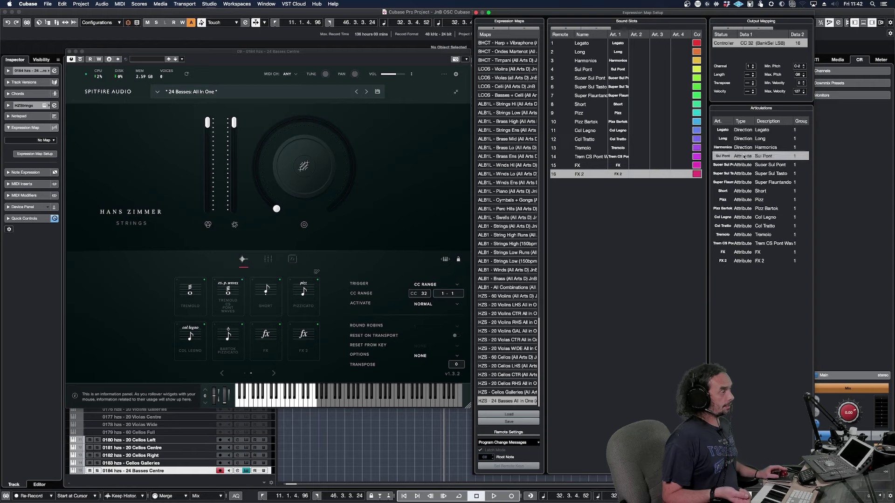
left_click(745, 161)
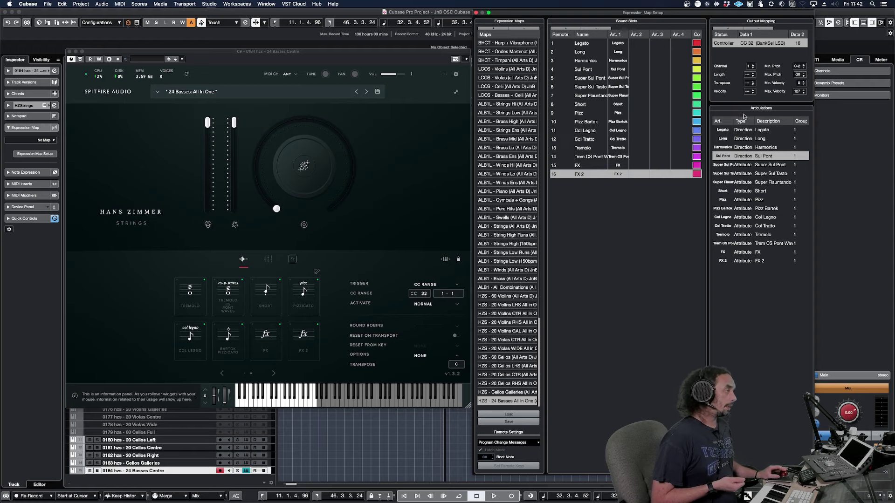
left_click(742, 130)
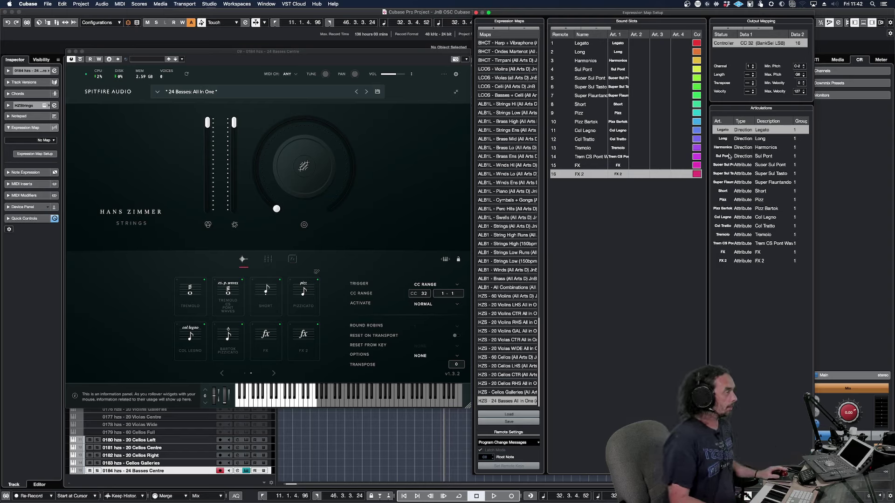
Change the type of the Super Sul Pont, Super Sul Tasto, Super Flauntando and Short articulations to Direction.
left_click(745, 165)
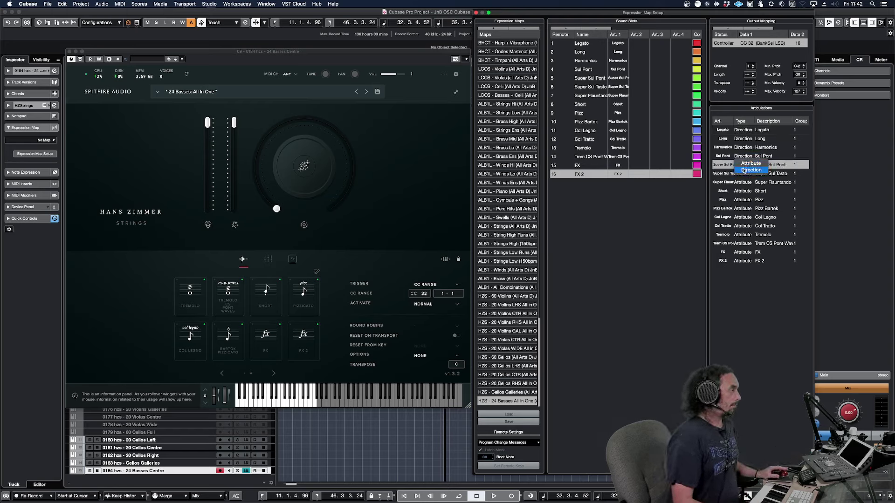
left_click(745, 170)
left_click(744, 173)
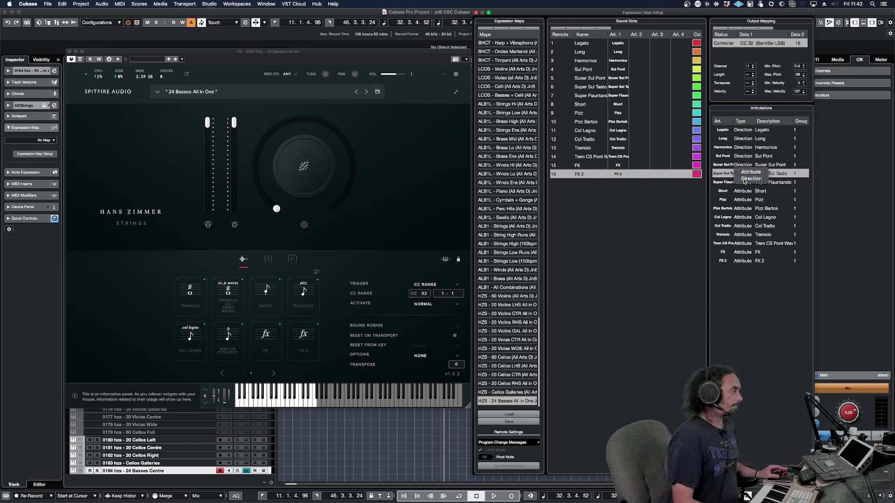
left_click(745, 179)
left_click(744, 184)
left_click(744, 183)
left_click(744, 188)
left_click(744, 192)
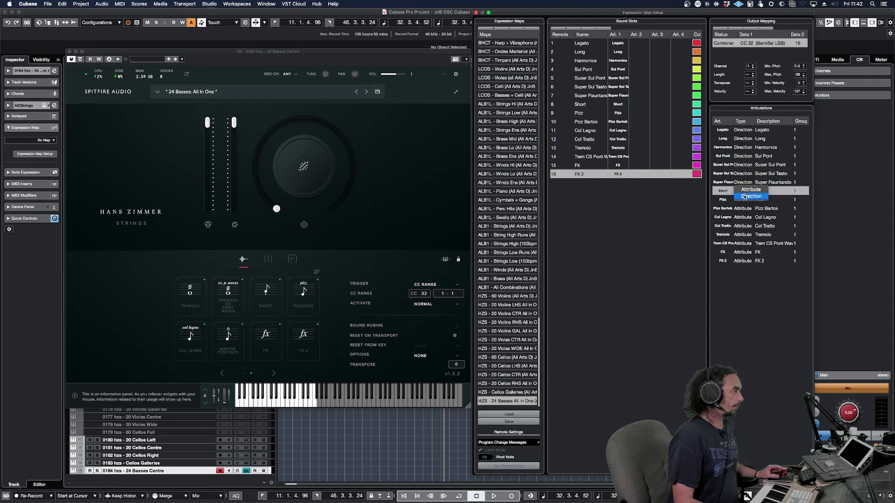
Change the type of the Pizz, Pizz Bartok and Col Legno articulations to Direction.
left_click(744, 201)
left_click(744, 206)
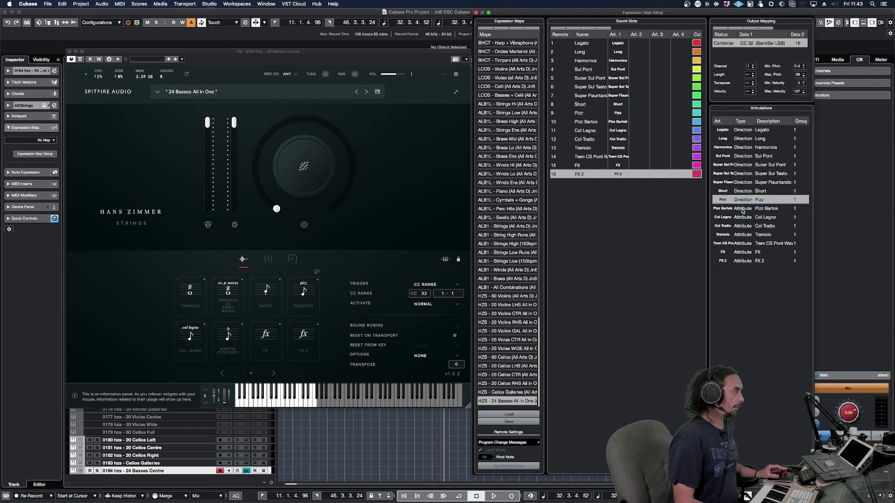
left_click(745, 210)
left_click(744, 214)
left_click(743, 217)
left_click(744, 218)
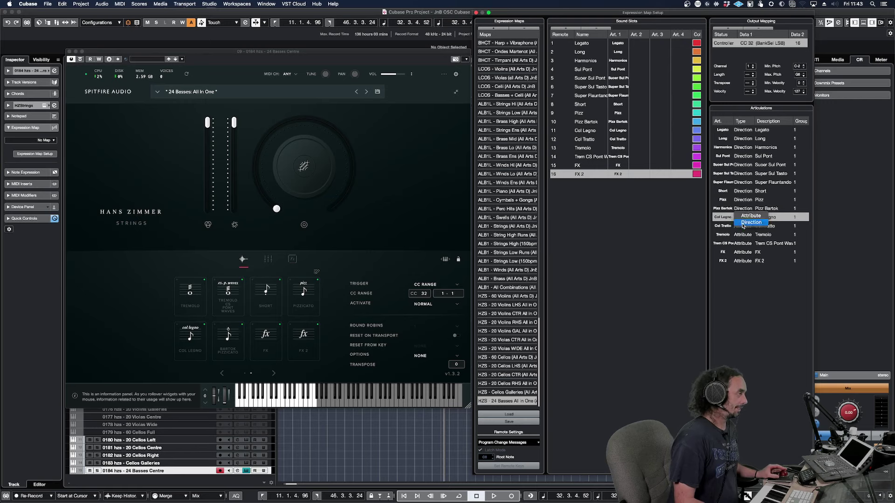
left_click(744, 223)
Change the type of the Col Tratto, Tremolo and Trem CS Pont articulations to Direction.
left_click(744, 226)
left_click(743, 226)
left_click(744, 231)
left_click(744, 234)
left_click(744, 235)
left_click(744, 240)
left_click(743, 244)
left_click(744, 249)
Change the type of the FX and FX 2 articulations to Direction.
left_click(744, 252)
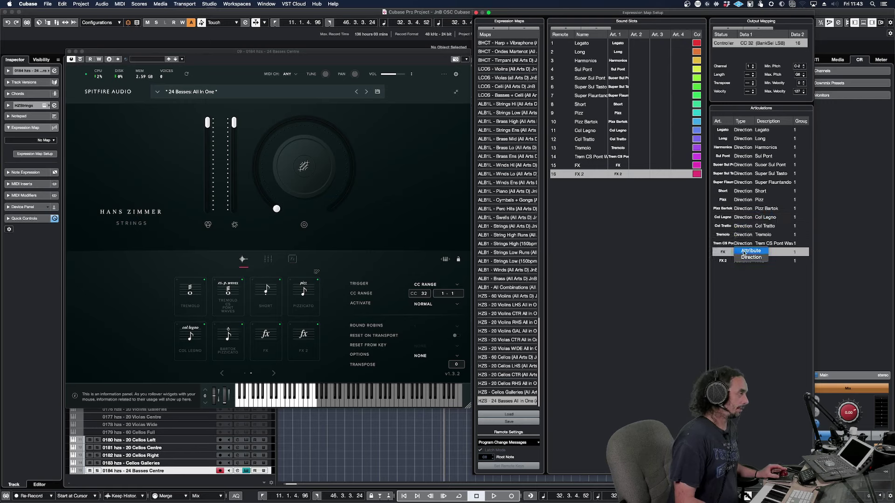
left_click(744, 258)
left_click(745, 261)
left_click(745, 262)
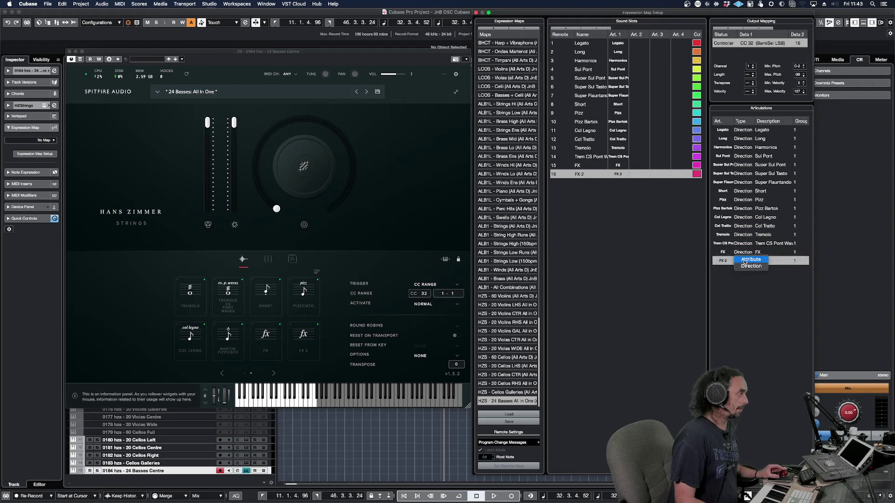
left_click(745, 266)
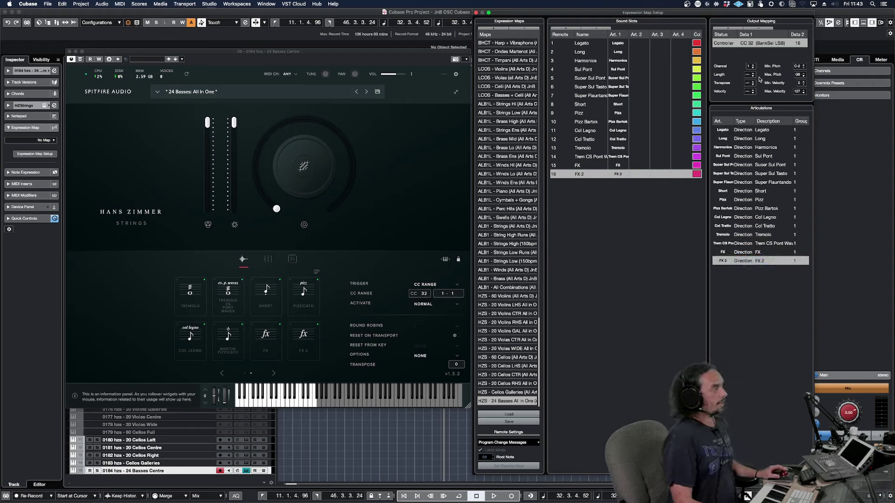
Add an extra Note On event to the FX 2 slot's output mapping and remove it again.
left_click(734, 29)
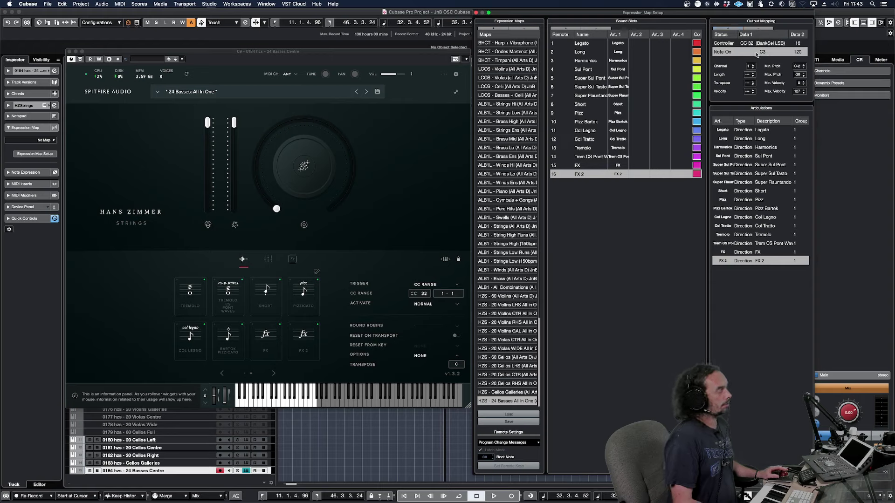
left_click(759, 29)
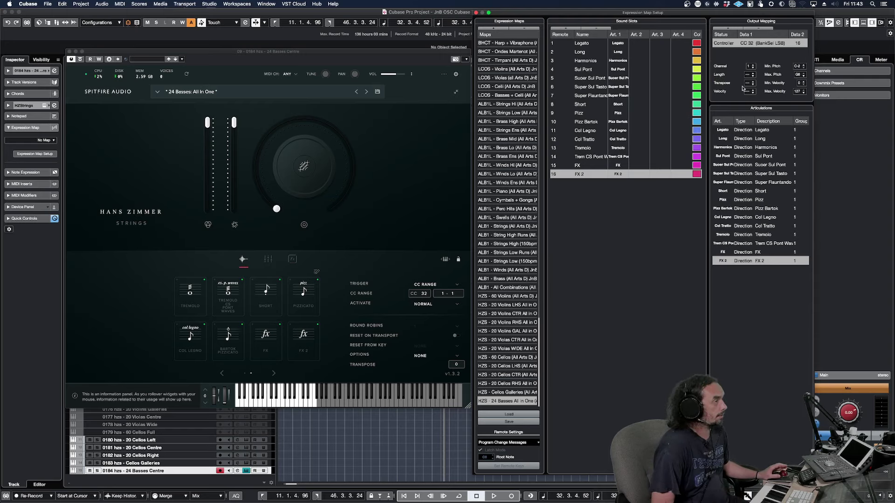
Switch to the Oracle Spreadsheet in Safari, review the track and articulation columns on the JnB Expression Maps sheet, and return to Cubase.
key("super+Tab")
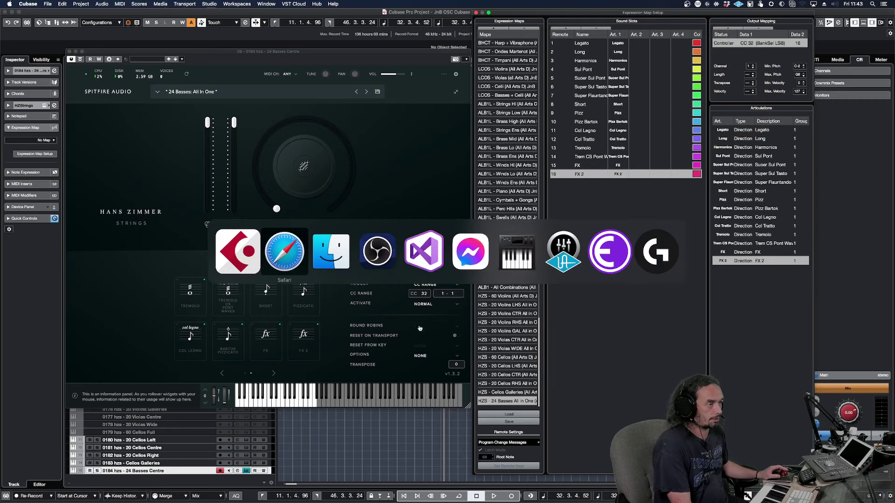
key("super+Tab")
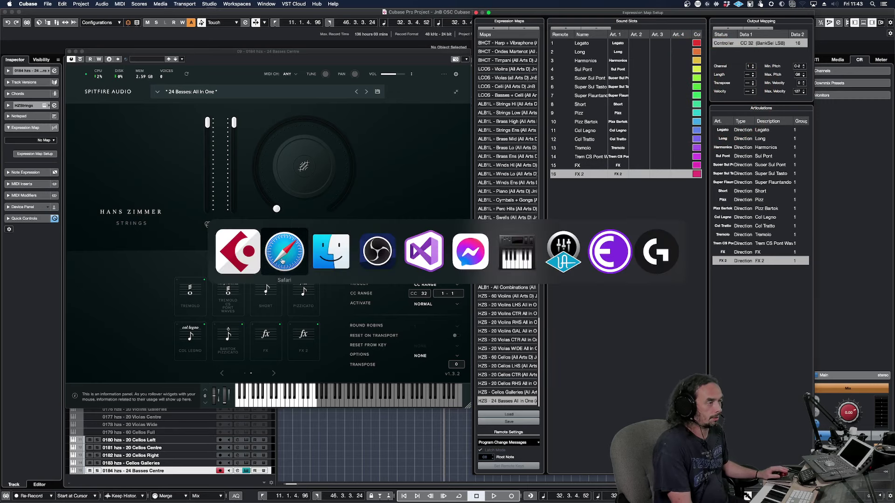
left_click(302, 258)
left_click(222, 34)
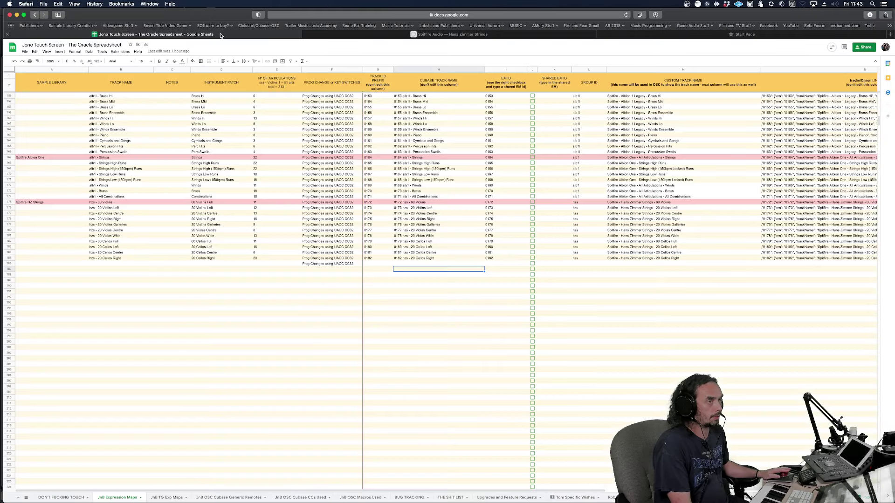
left_click(486, 303)
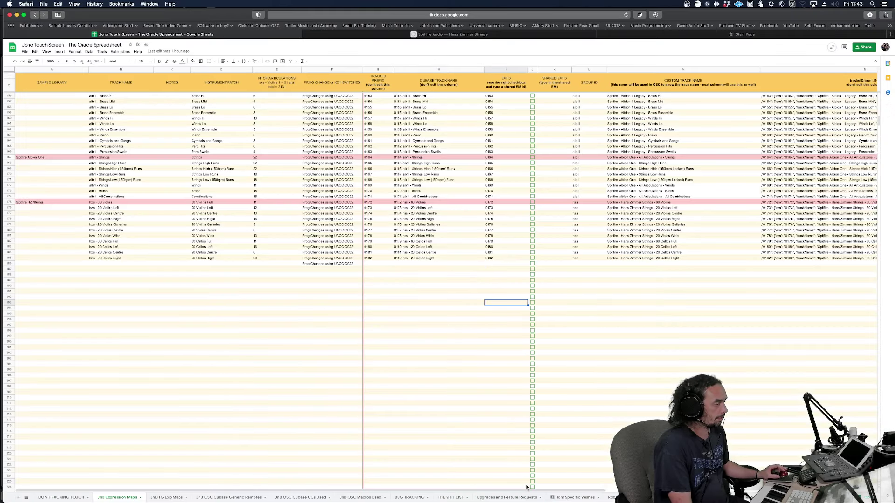
scroll(393, 463, "right", 2)
scroll(392, 462, "left", 2)
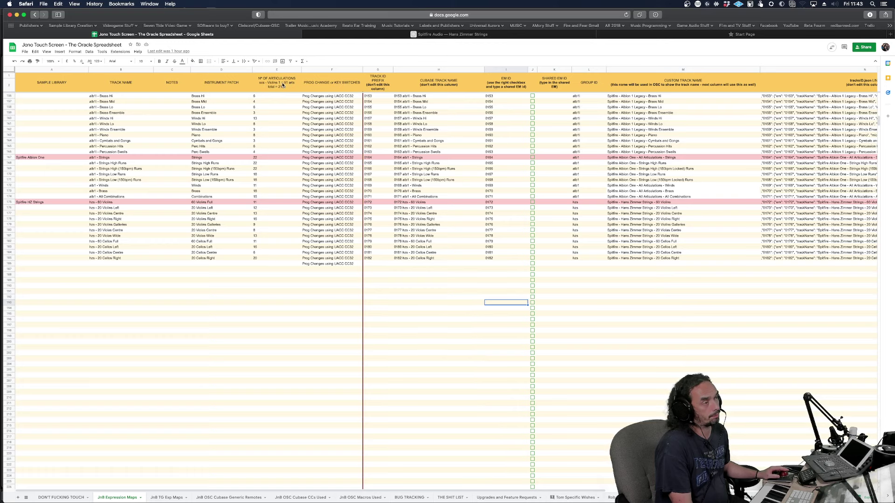
key("super+Tab")
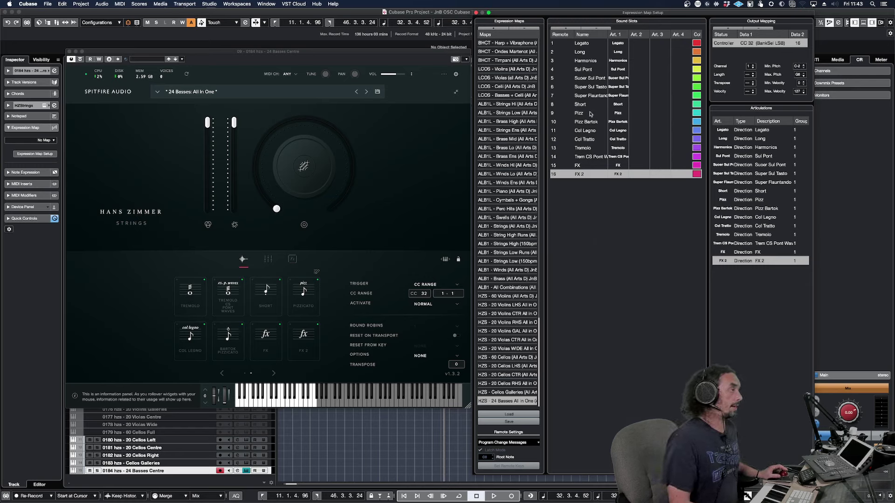
left_click(565, 28)
double_click(583, 184)
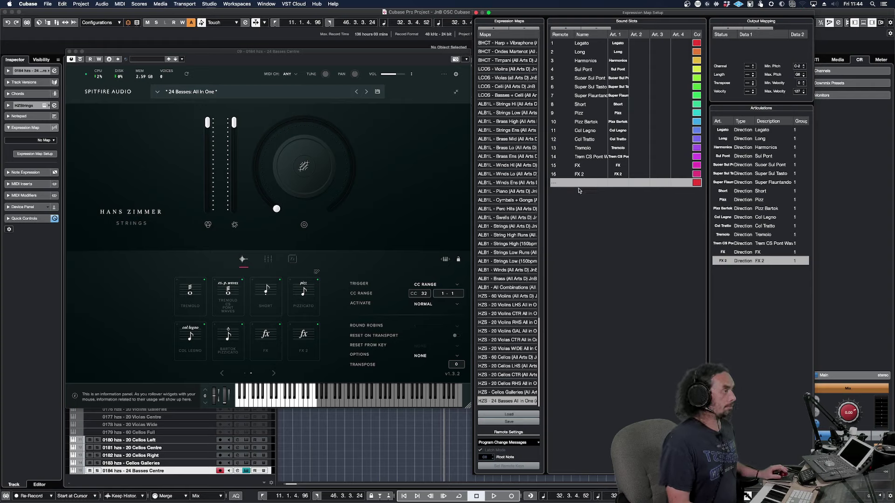
mouse_move(579, 186)
left_mouse_down()
mouse_move(585, 64)
mouse_move(594, 48)
mouse_move(583, 184)
left_mouse_up()
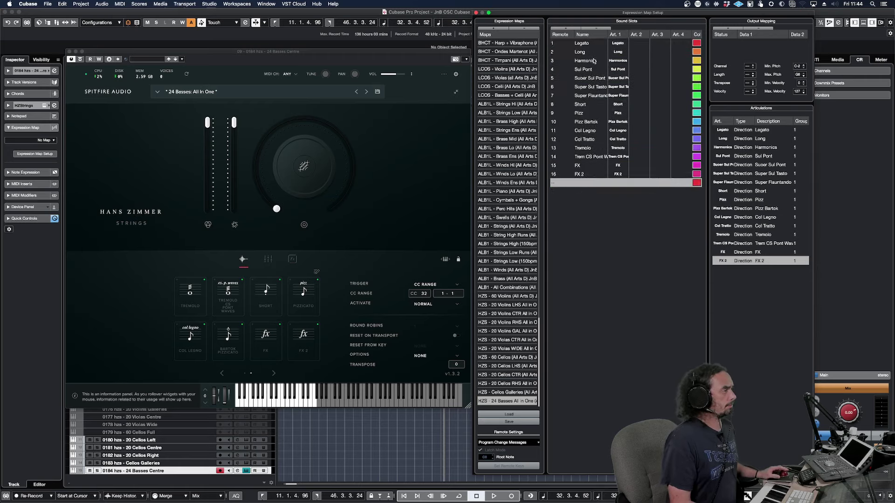
left_click(596, 29)
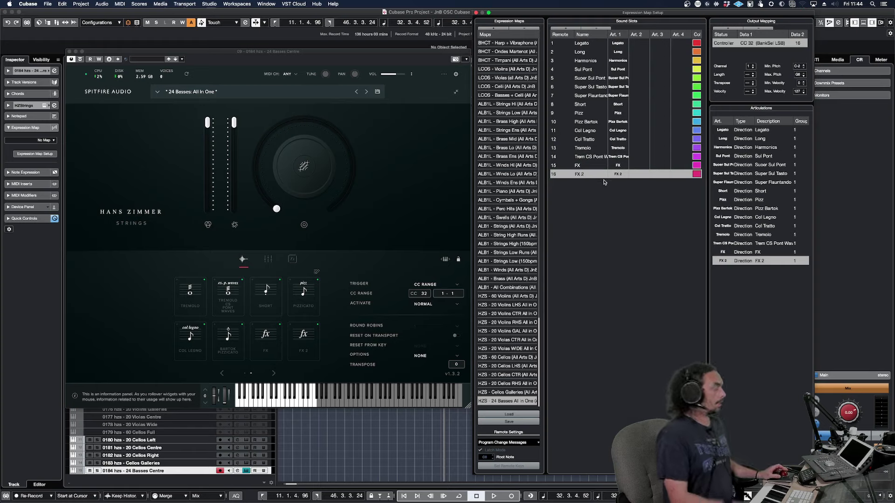
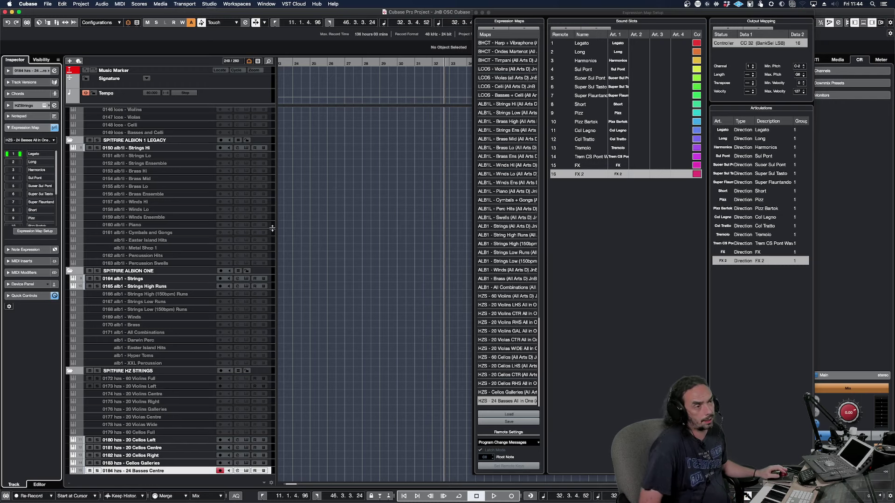
Expand the basic settings of the 24 Basses Centre track and set its track delay to -50.
left_click(39, 71)
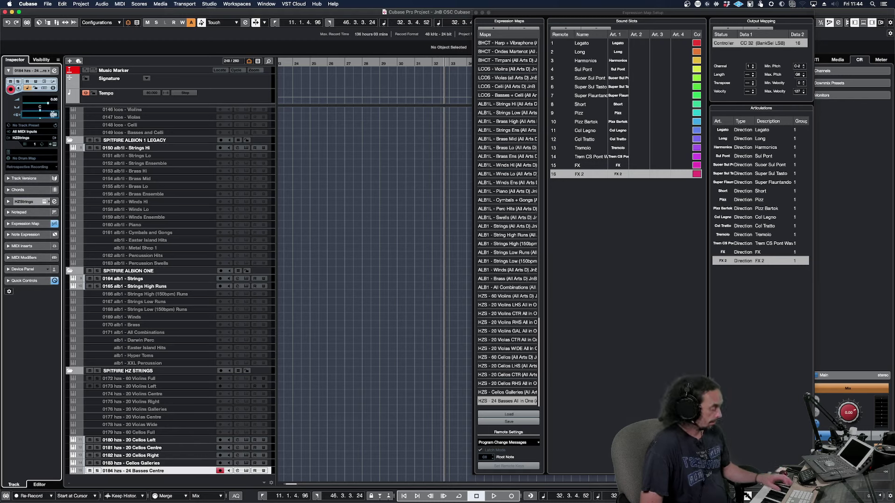
left_click_drag(53, 115, 33, 114)
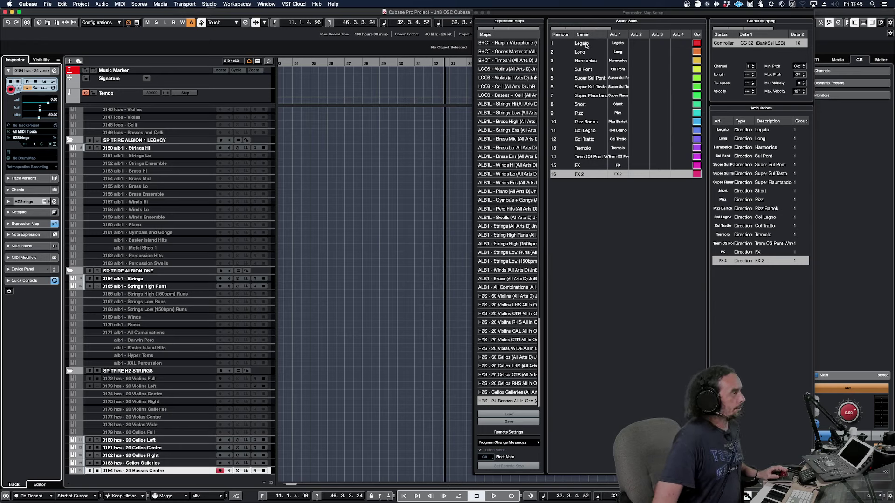
Set the name of the fifth sound slot to Super Sul Pont.
double_click(587, 79)
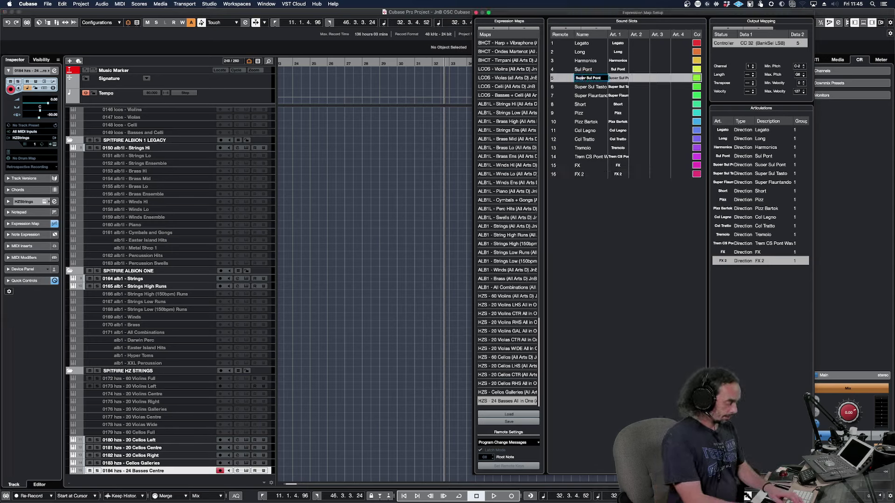
key("Return")
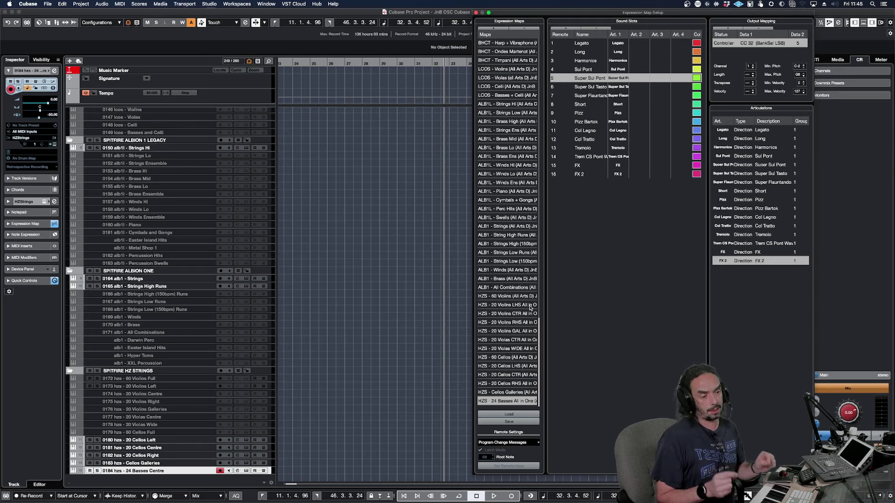
Set the delay of the 24 Basses Centre track to -150.
left_click(50, 115)
type("-150")
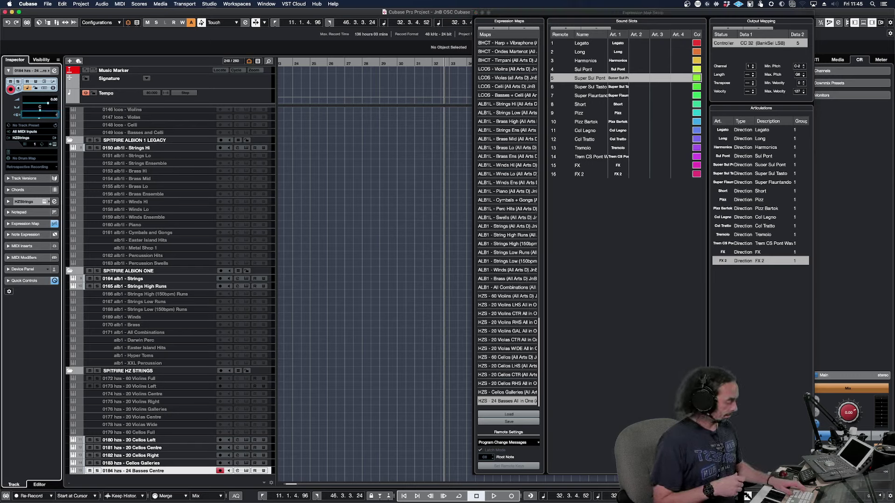
key("Return")
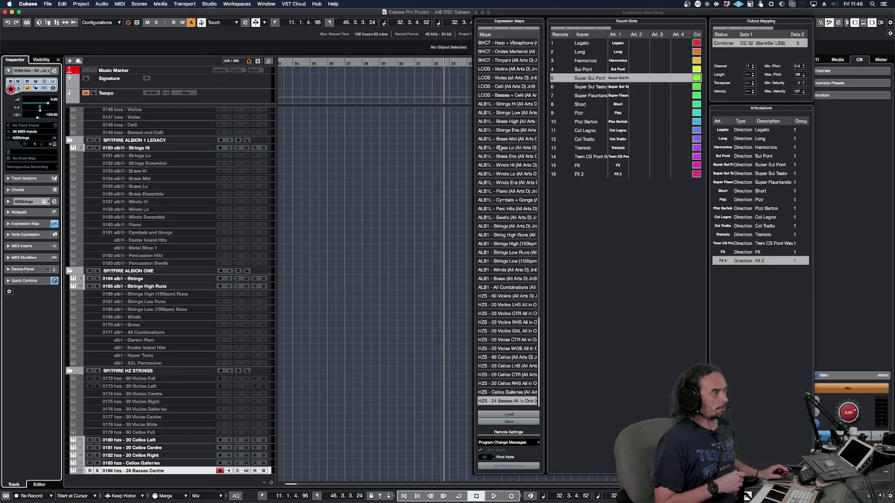
Review the output mappings of the Short slot and of the long-note slots from Legato through Super Flauntando.
left_click(577, 104)
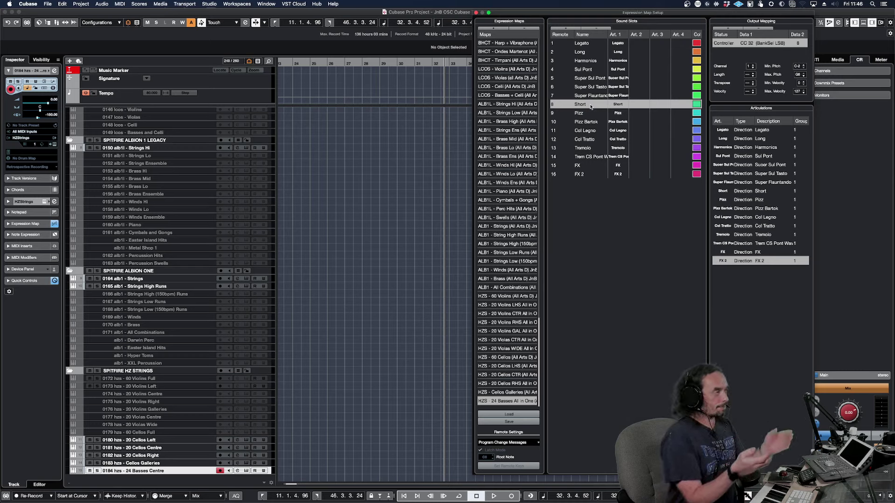
left_click(578, 45)
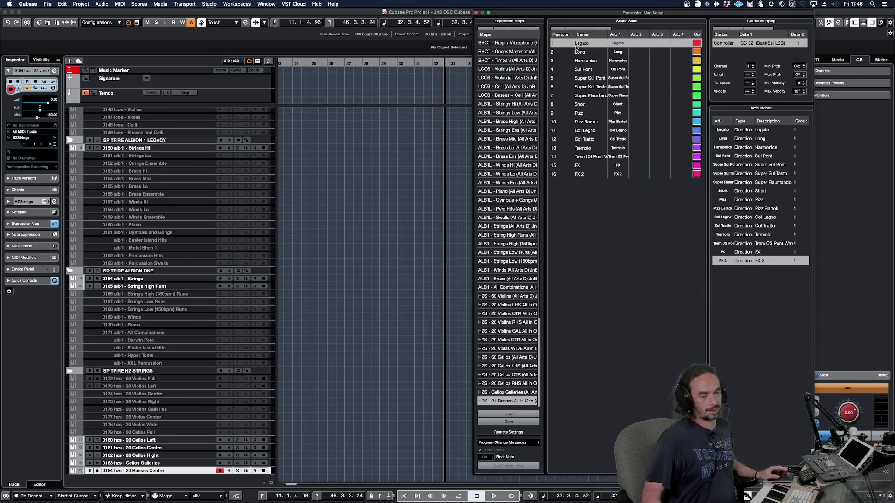
left_click(578, 52)
left_click(578, 64)
left_click(579, 70)
left_click(578, 79)
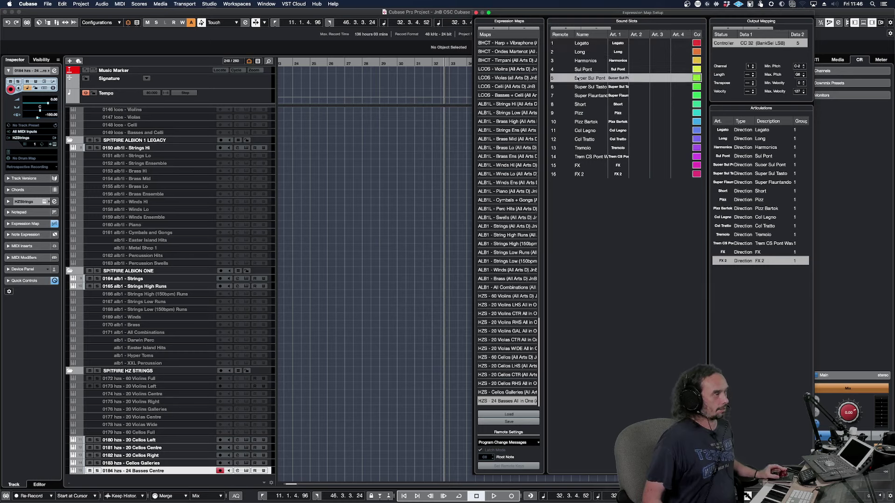
left_click(579, 87)
left_click(576, 95)
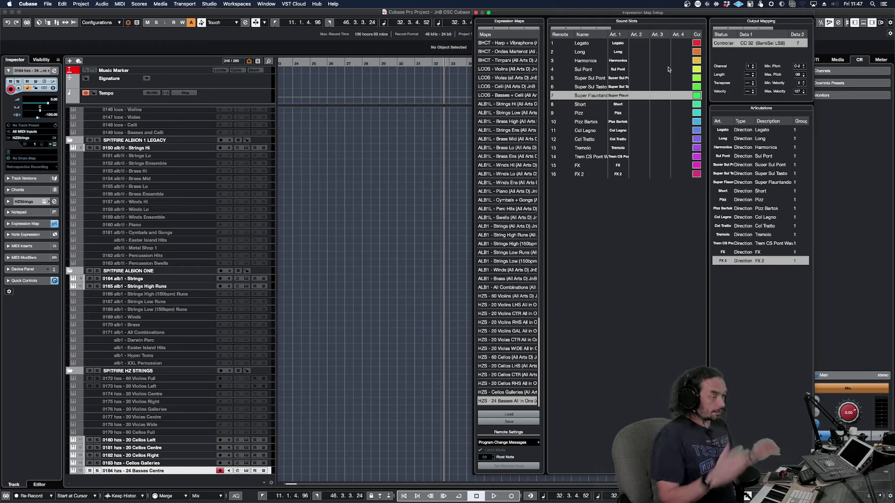
Show the expression map assigned to the 0164 alb1 - Strings track and look through its articulation list.
left_click(179, 280)
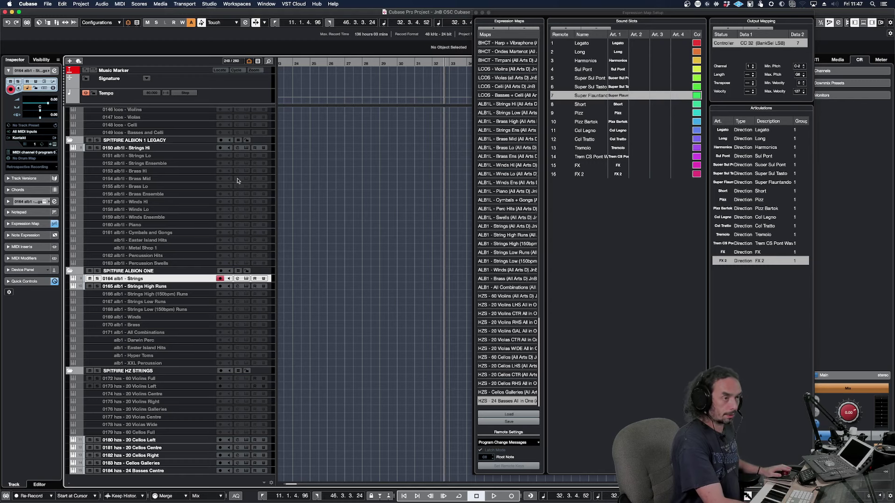
left_click(28, 224)
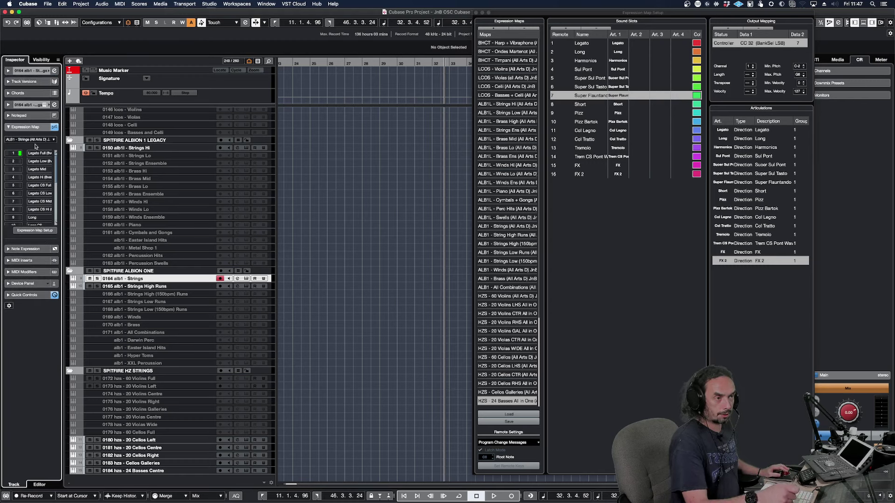
mouse_move(57, 163)
left_mouse_down()
mouse_move(57, 200)
mouse_move(56, 158)
left_mouse_up()
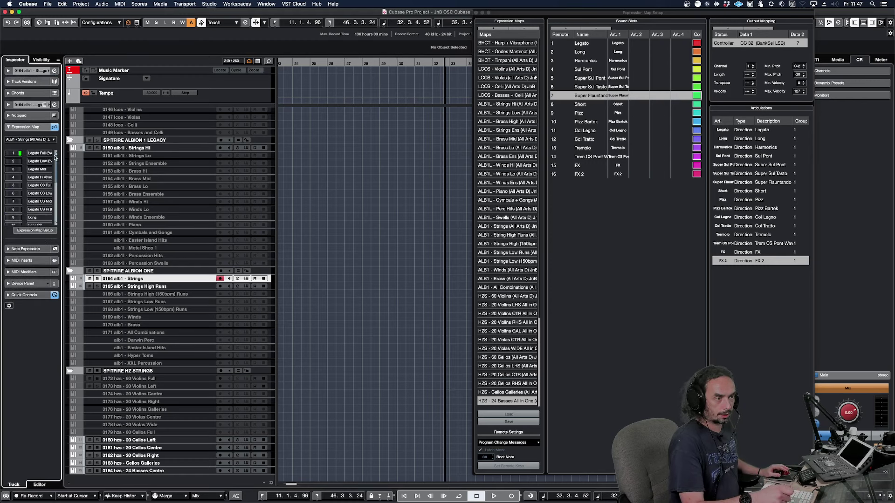